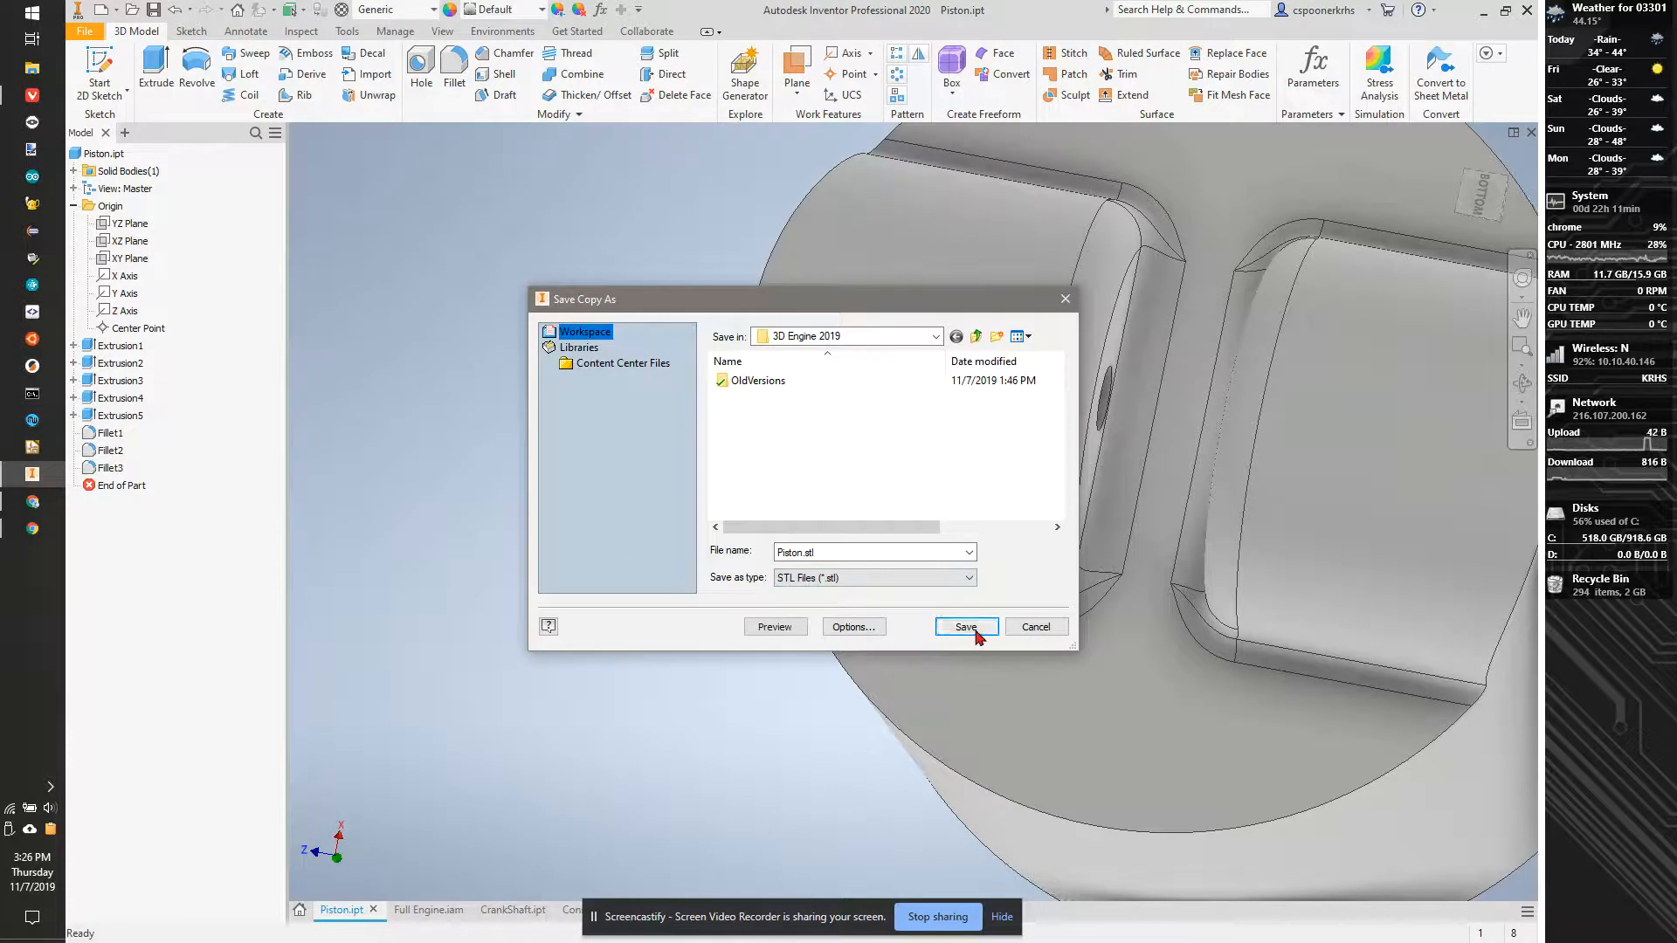
Save a copy of the piston part as the STL file Piston.stl in the 3D Engine 2019 folder
{"action": "left_click", "coordinate": [966, 627]}
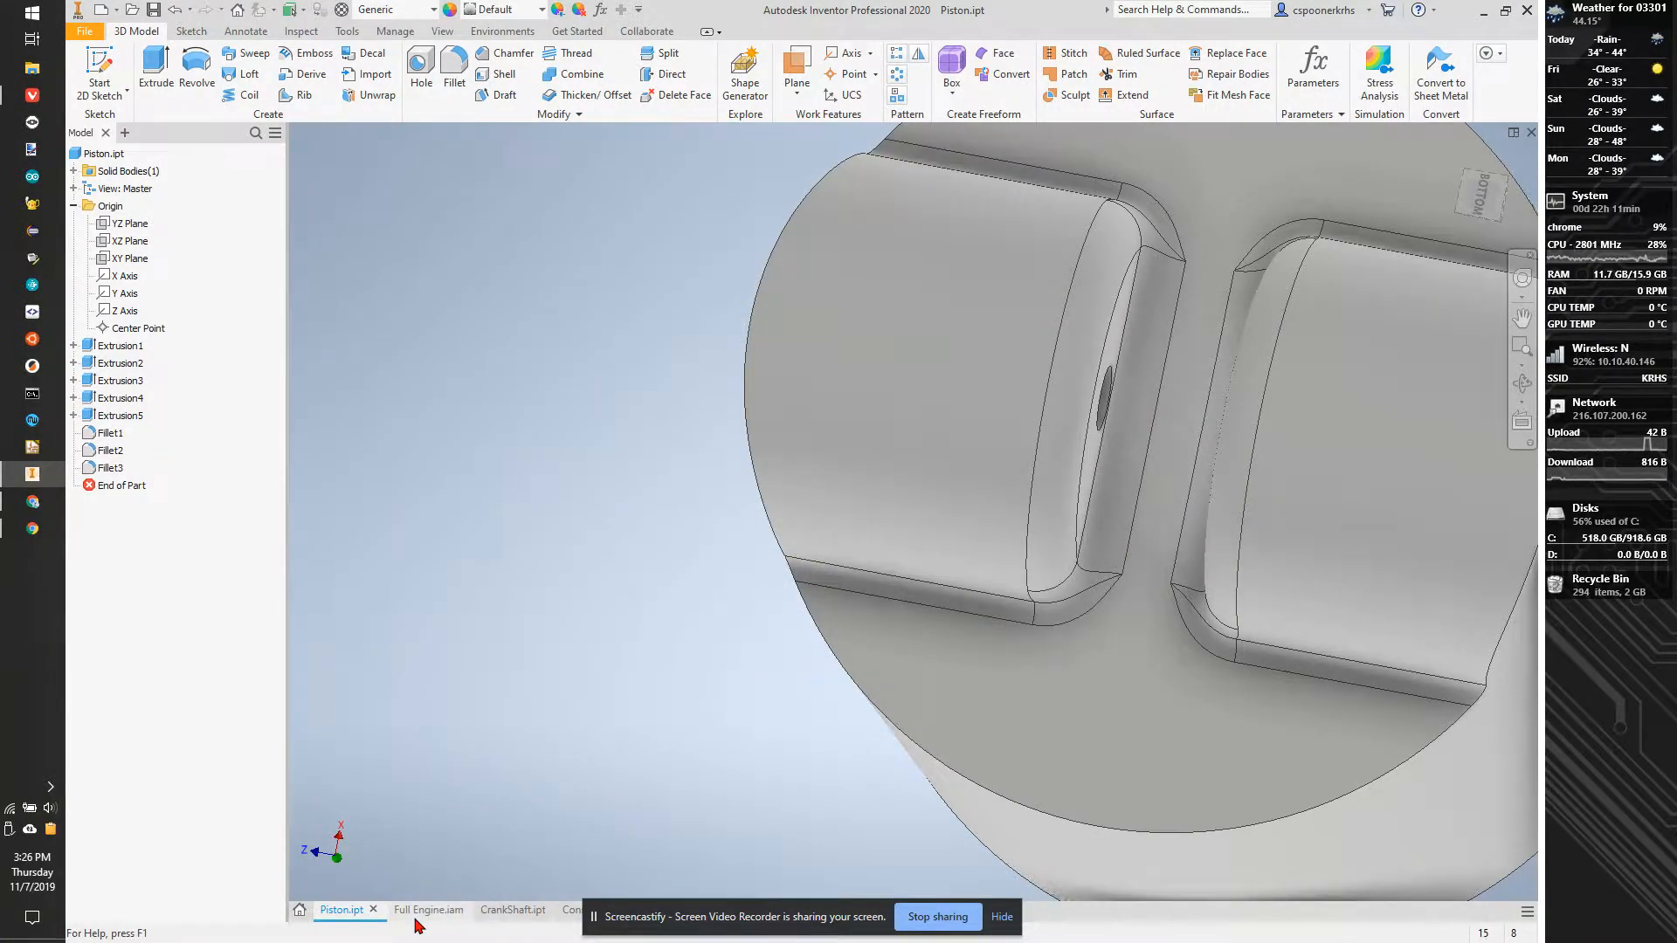
{"action": "left_click", "coordinate": [423, 911]}
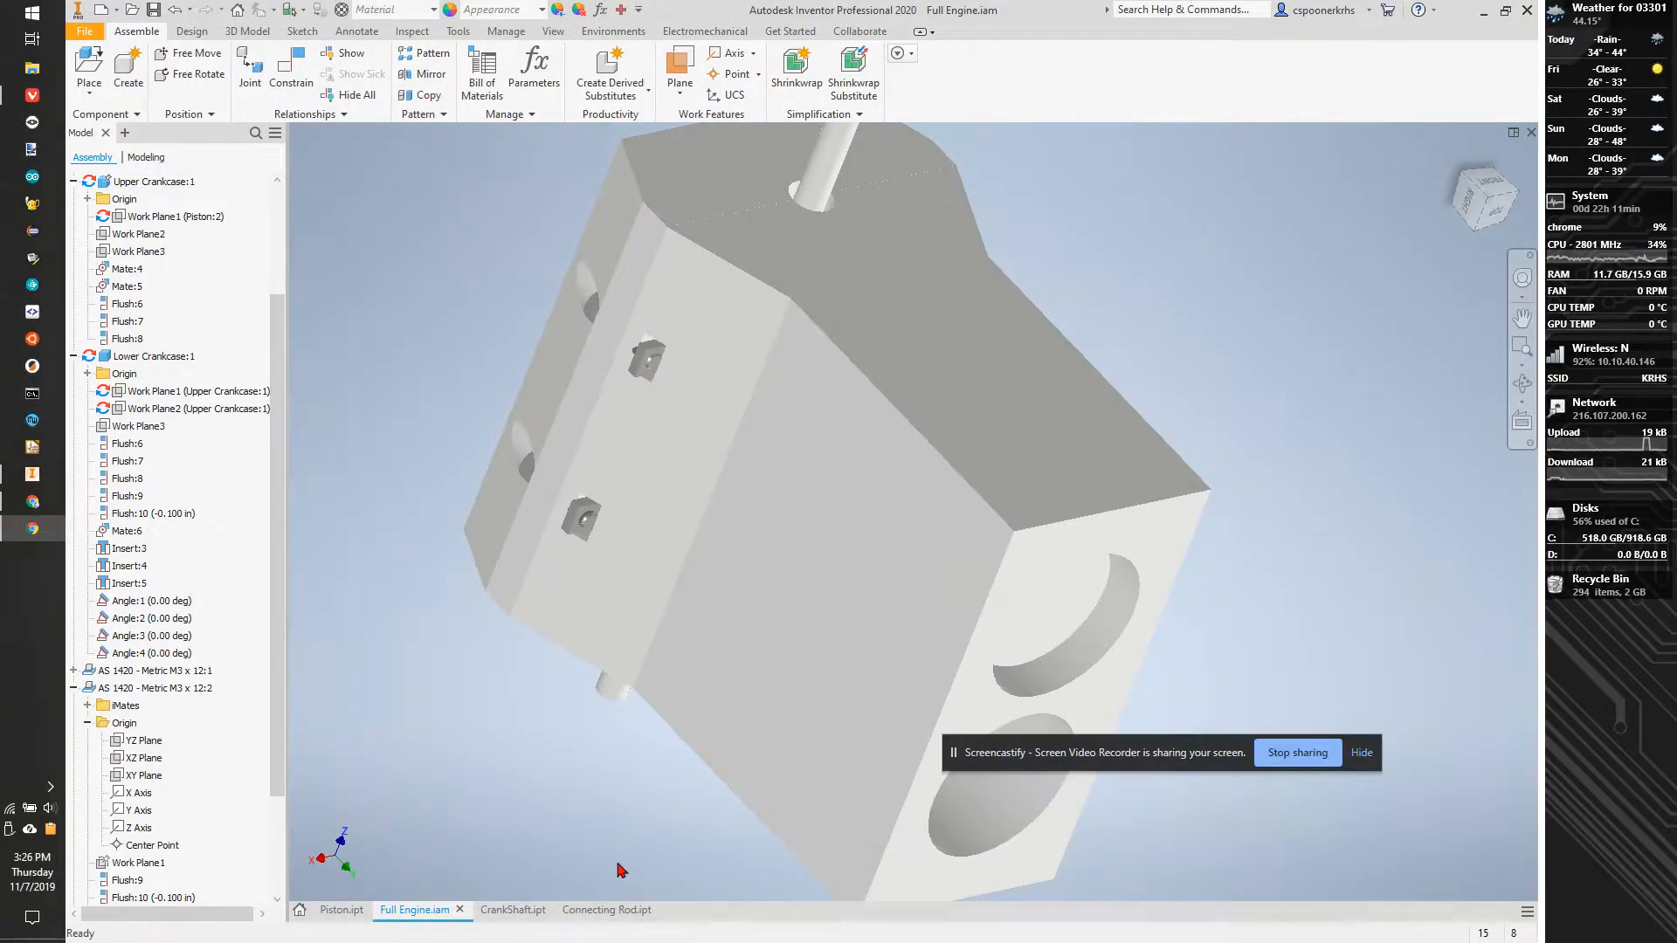
{"action": "left_click", "coordinate": [603, 911]}
{"action": "left_click", "coordinate": [505, 910]}
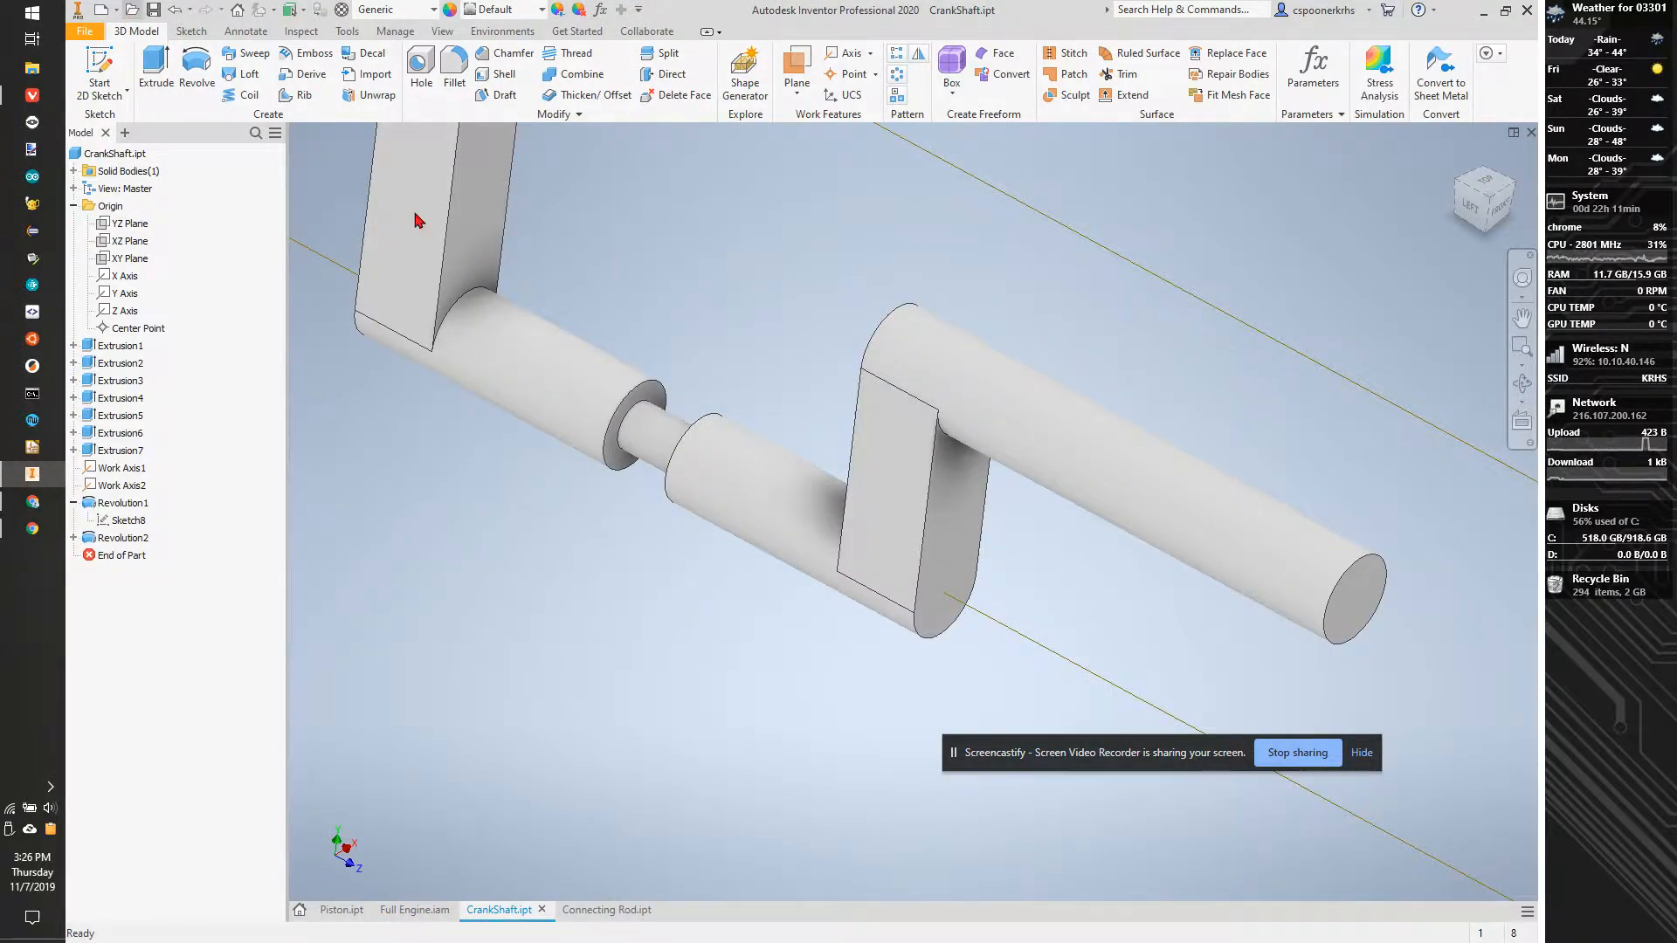
{"action": "key", "text": "ctrl+o"}
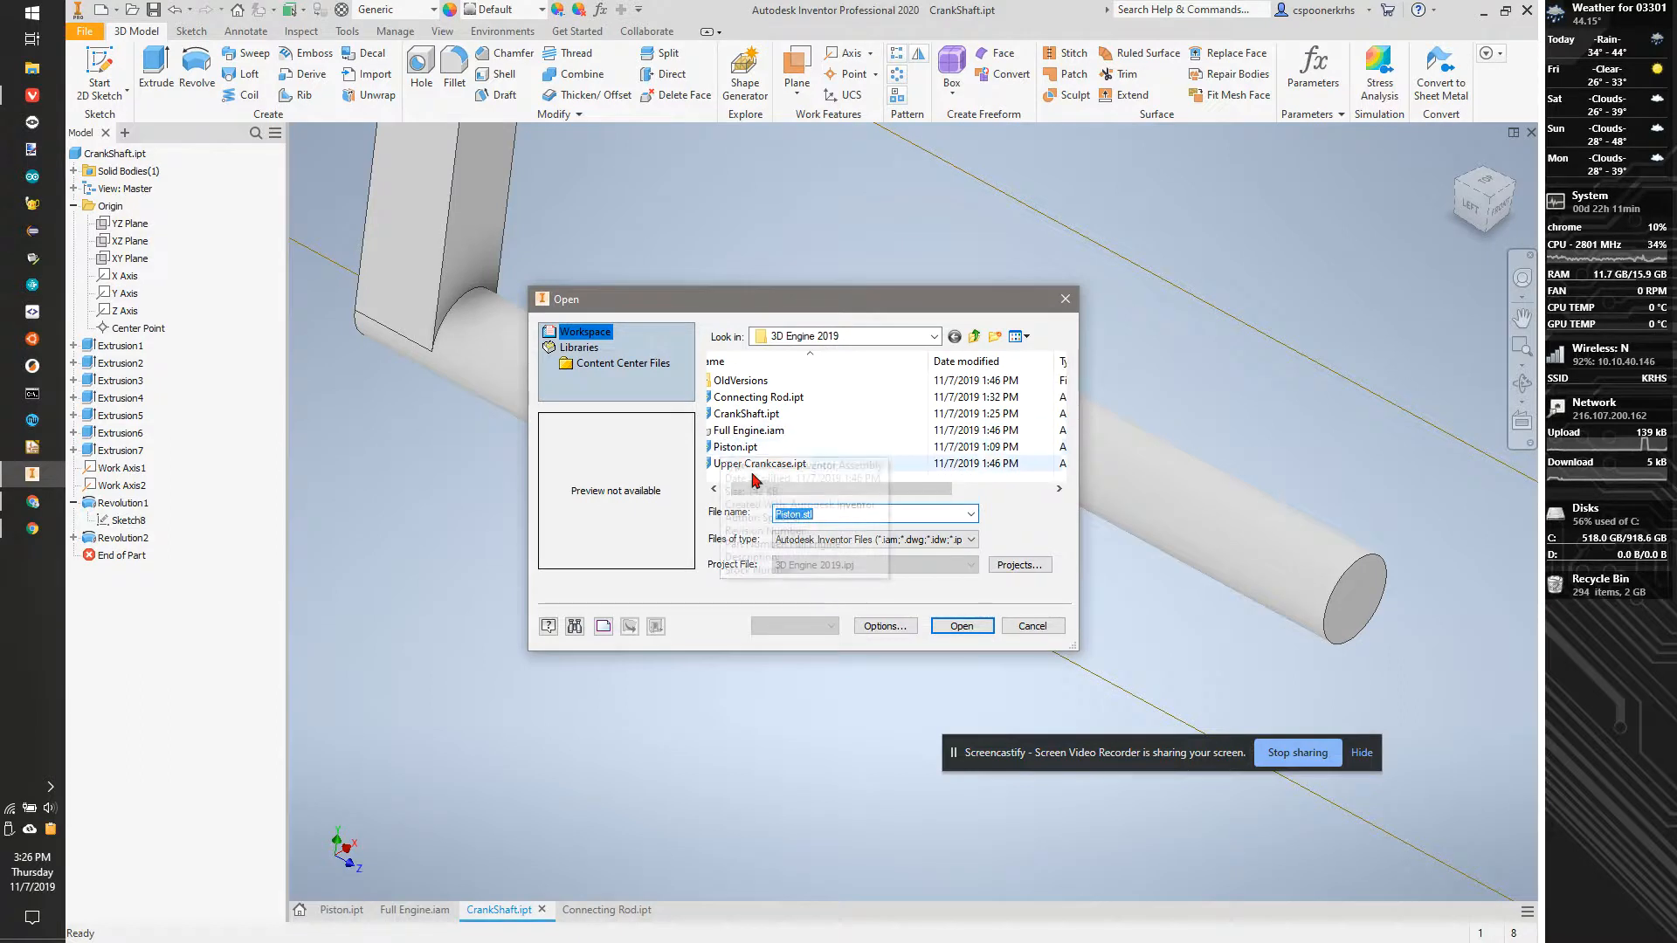
{"action": "left_click", "coordinate": [1043, 631]}
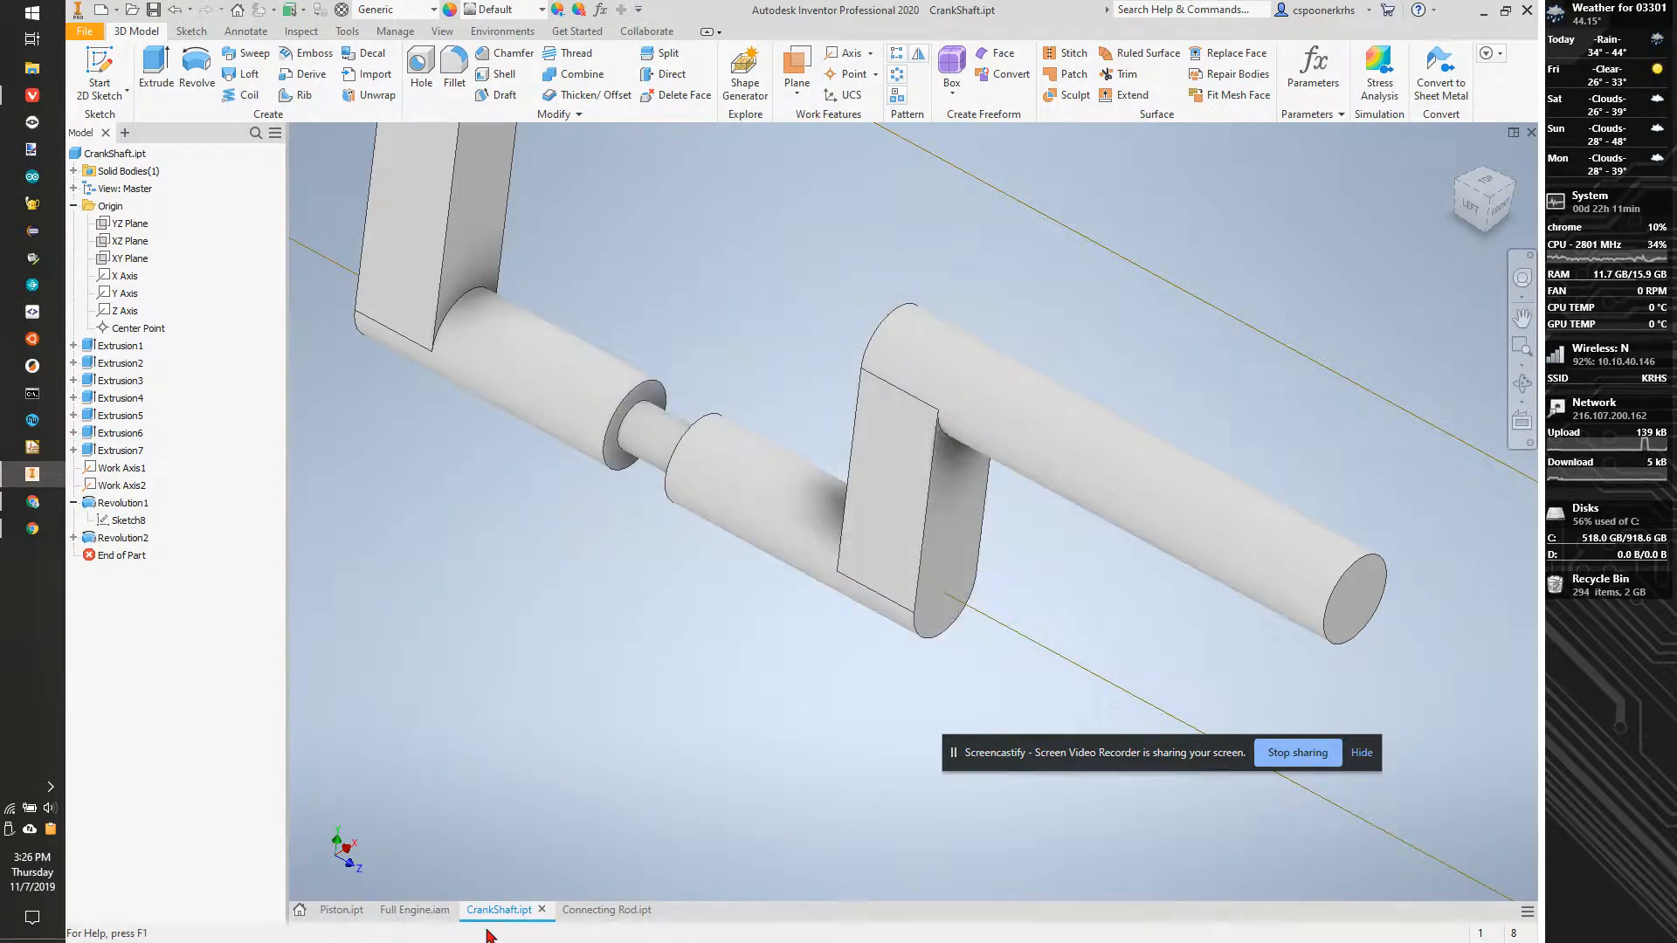
Save the Full Engine.iam assembly together with its Upper Crankcase and Lower Crankcase parts
{"action": "left_click", "coordinate": [415, 911]}
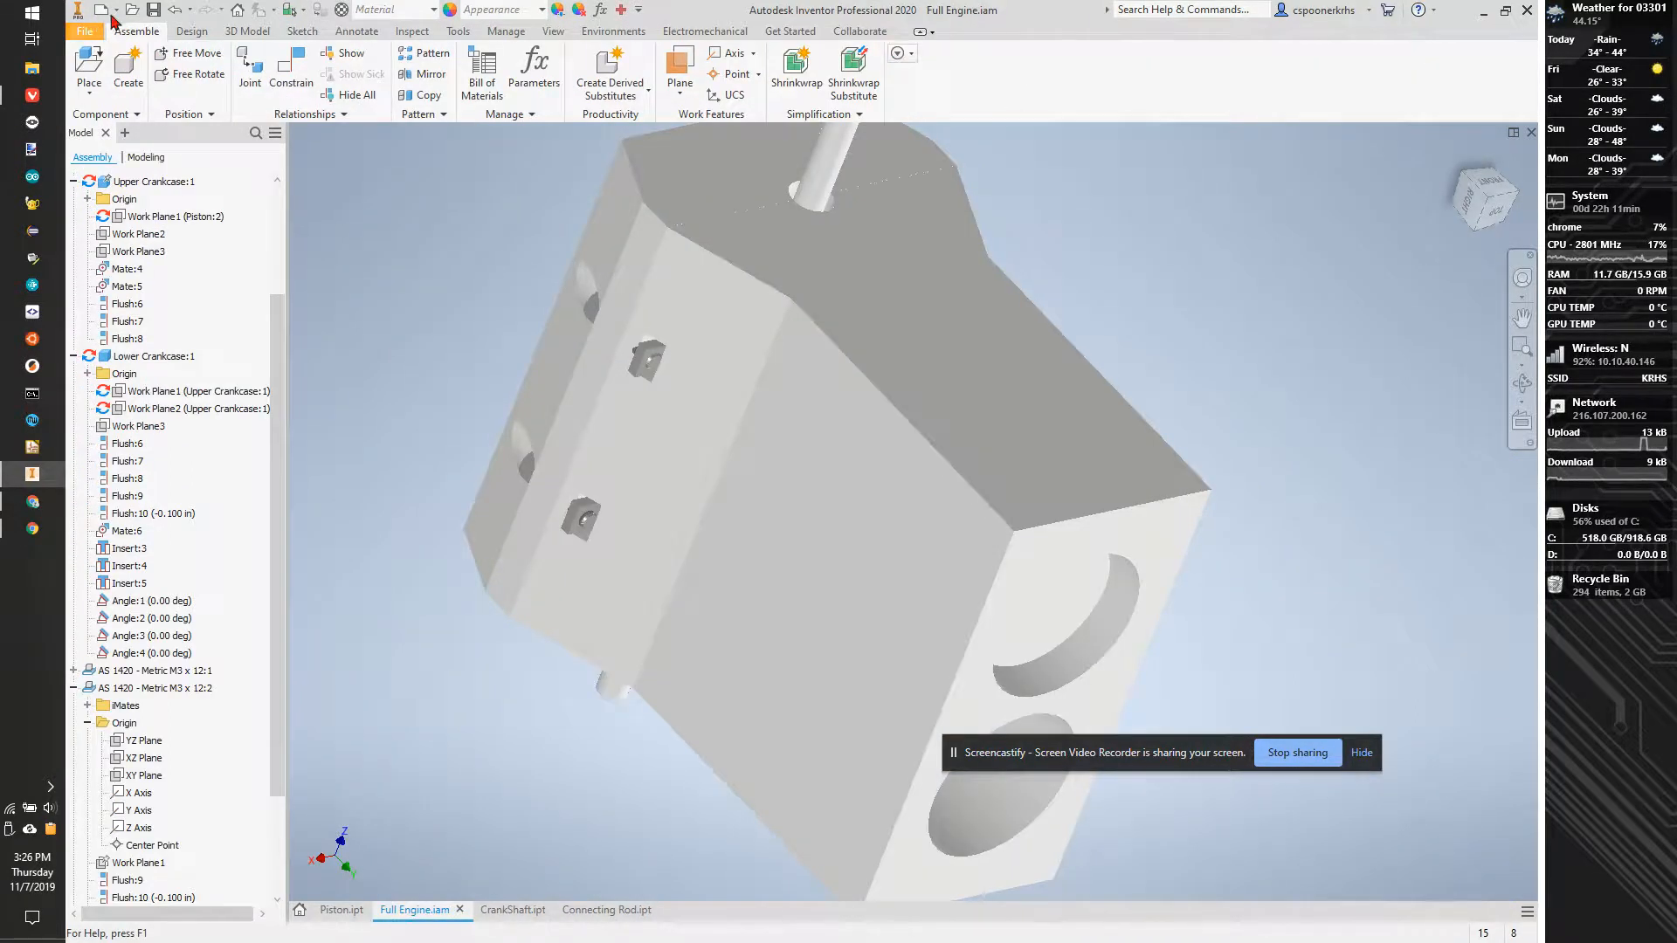
{"action": "left_click", "coordinate": [152, 10]}
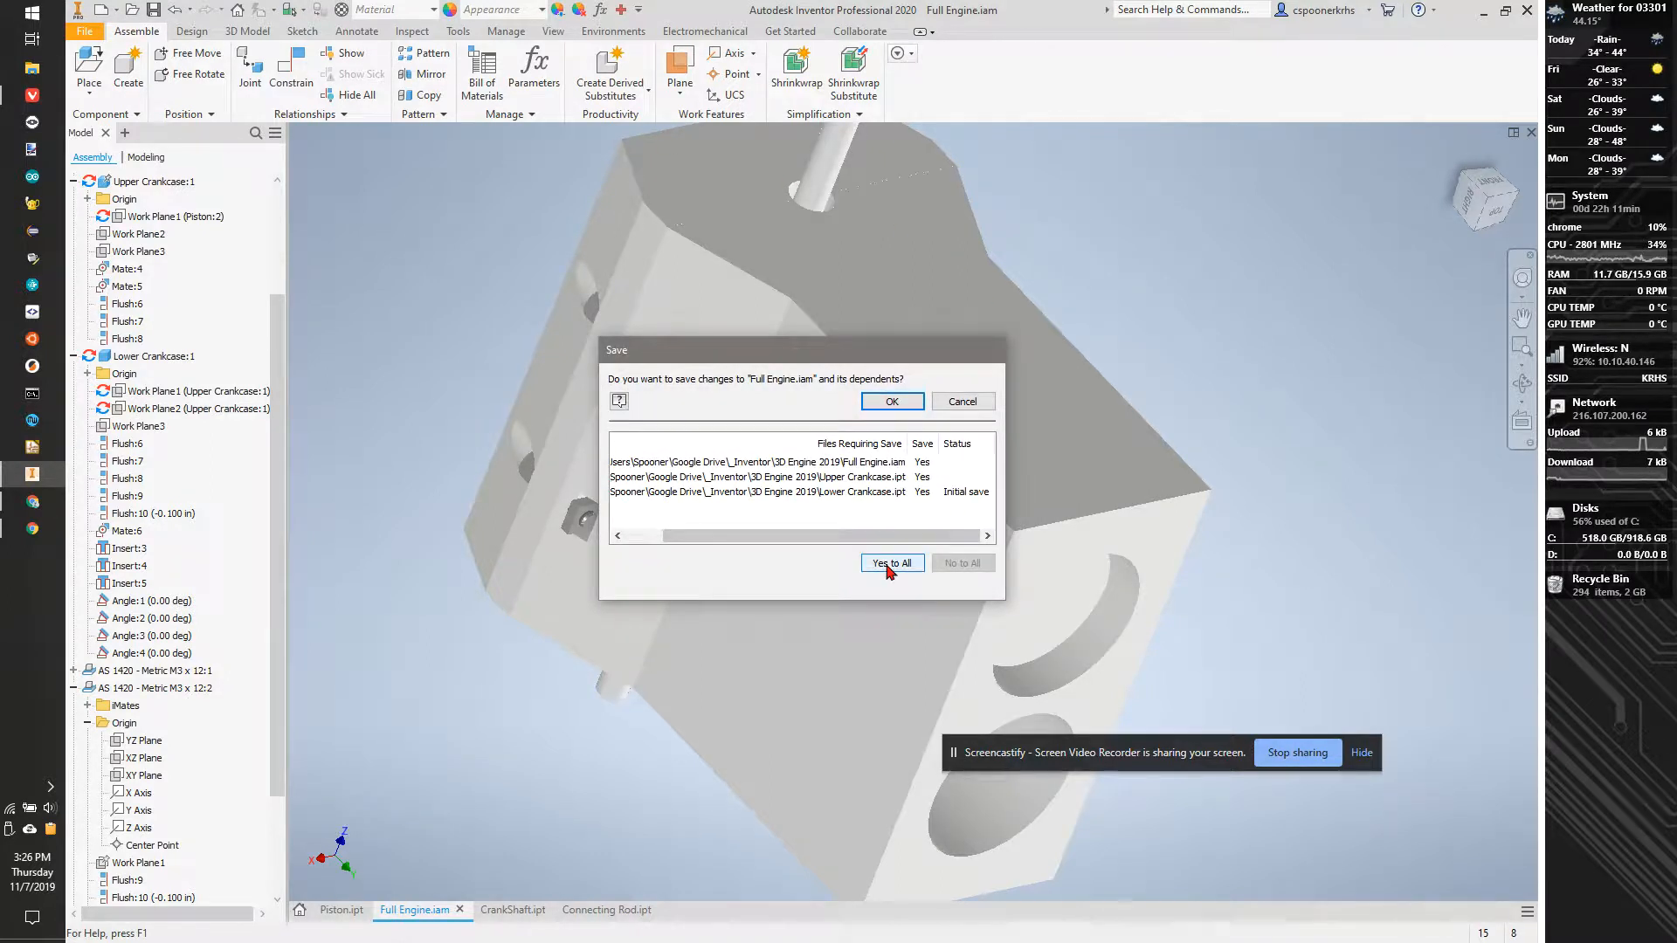
{"action": "left_click", "coordinate": [891, 401]}
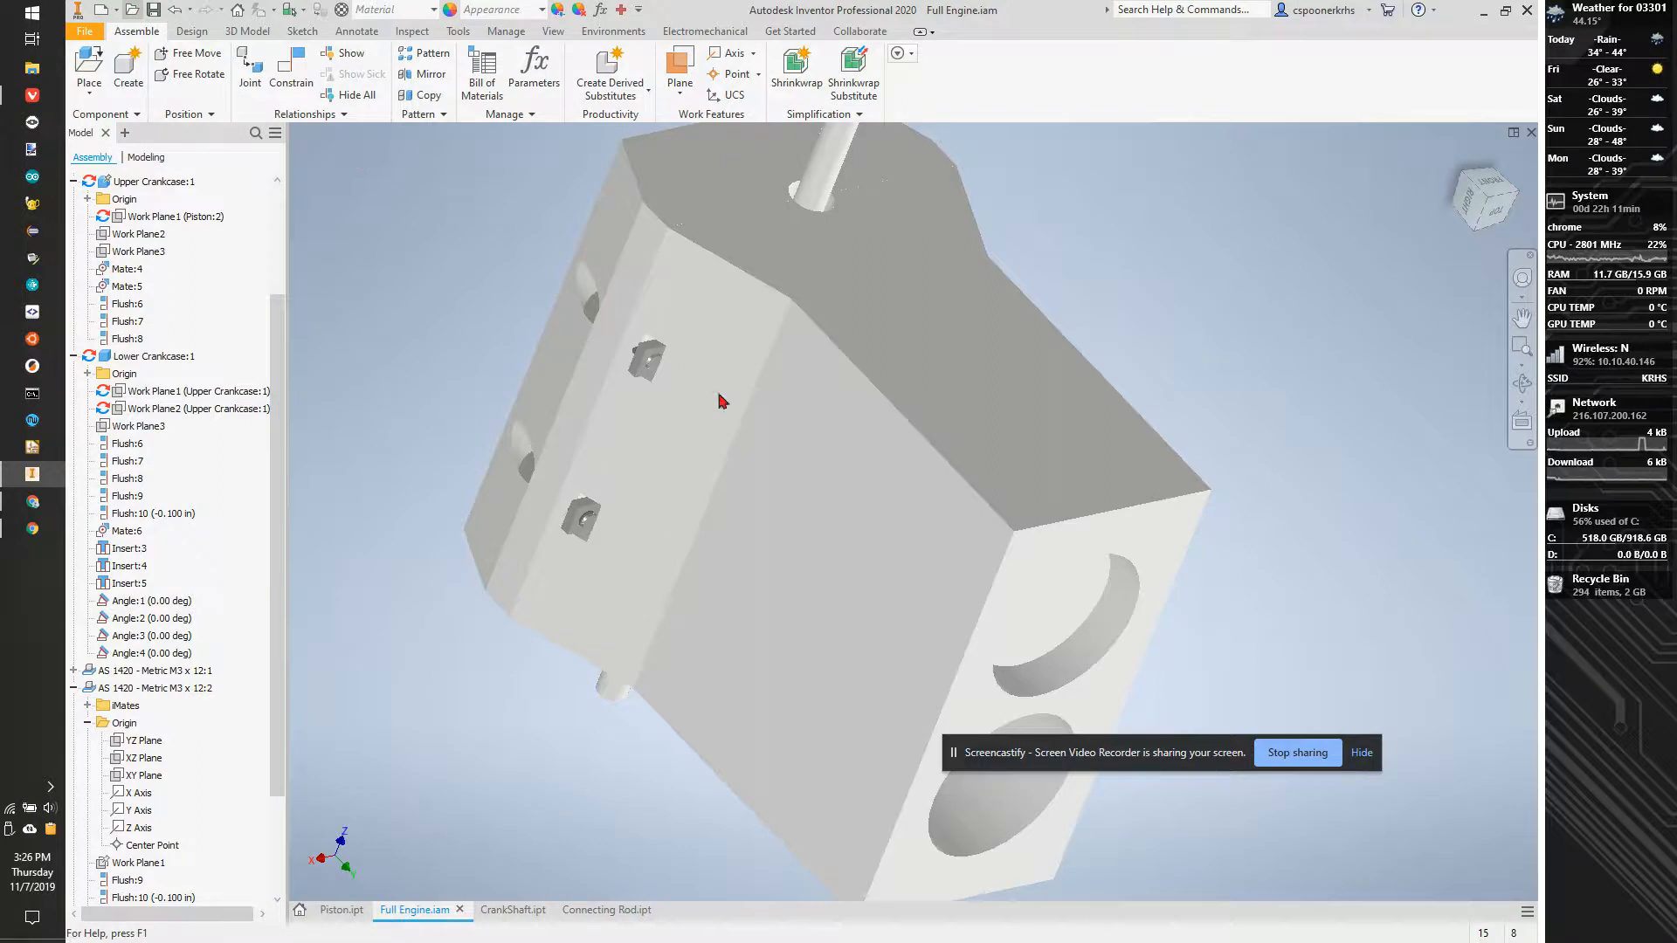
Open Lower Crankcase.ipt and Upper Crankcase.ipt together from the 3D Engine 2019 folder
{"action": "key", "text": "ctrl+o"}
{"action": "left_click", "coordinate": [789, 449]}
{"action": "left_click", "coordinate": [793, 479], "text": "ctrl"}
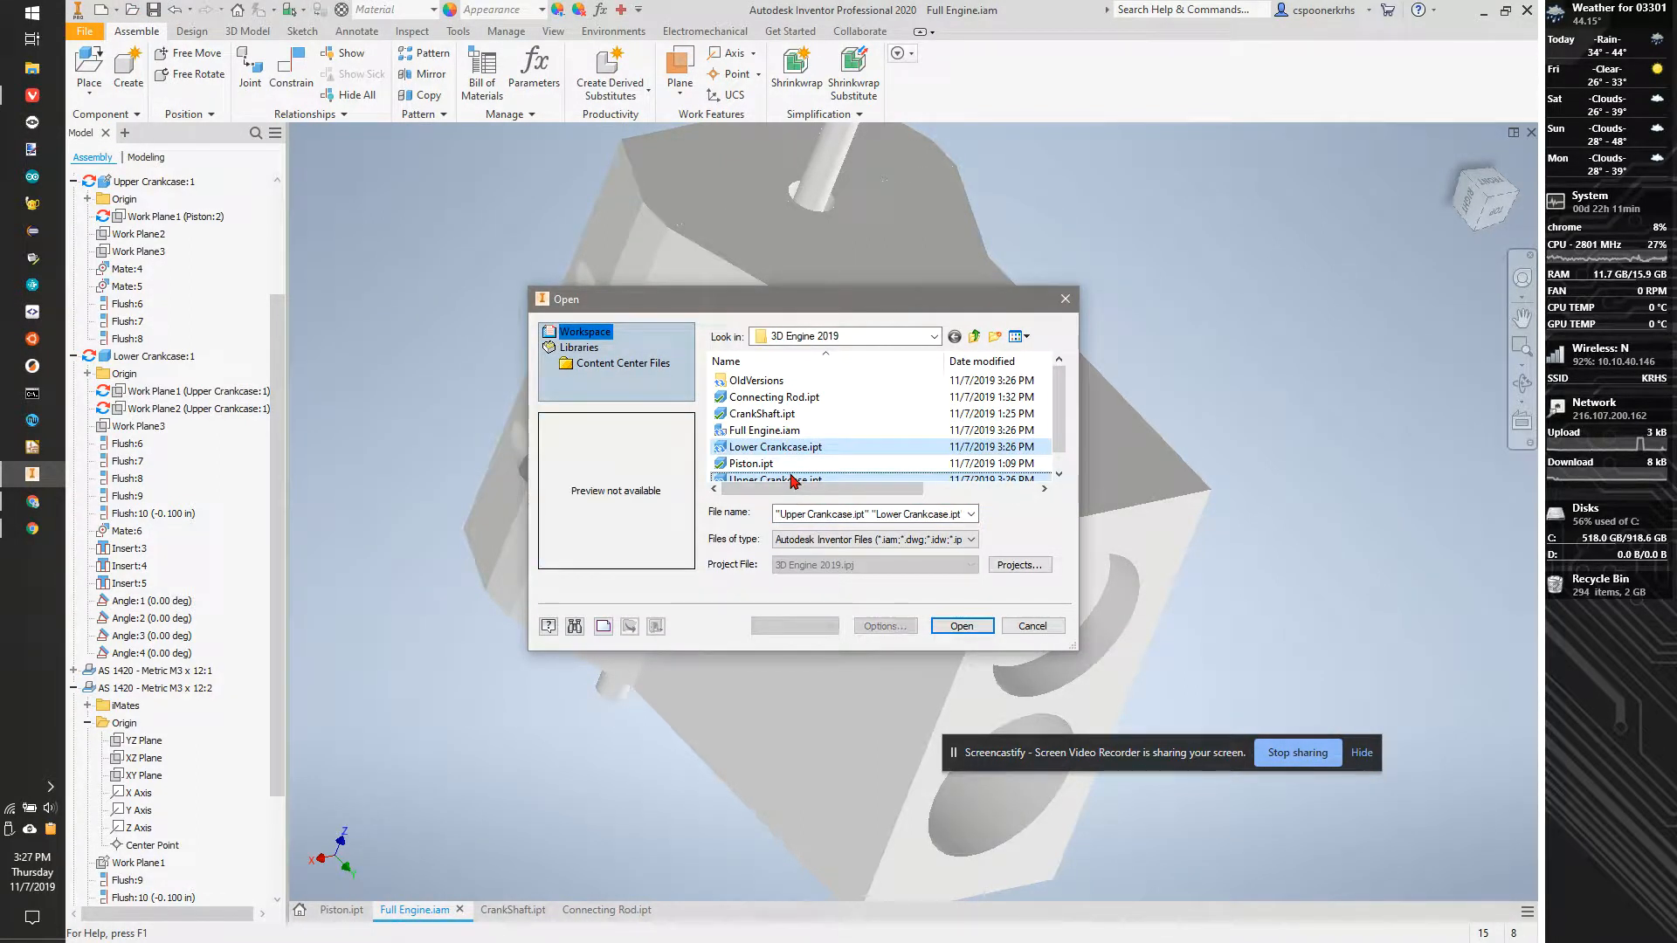
{"action": "left_click", "coordinate": [956, 626]}
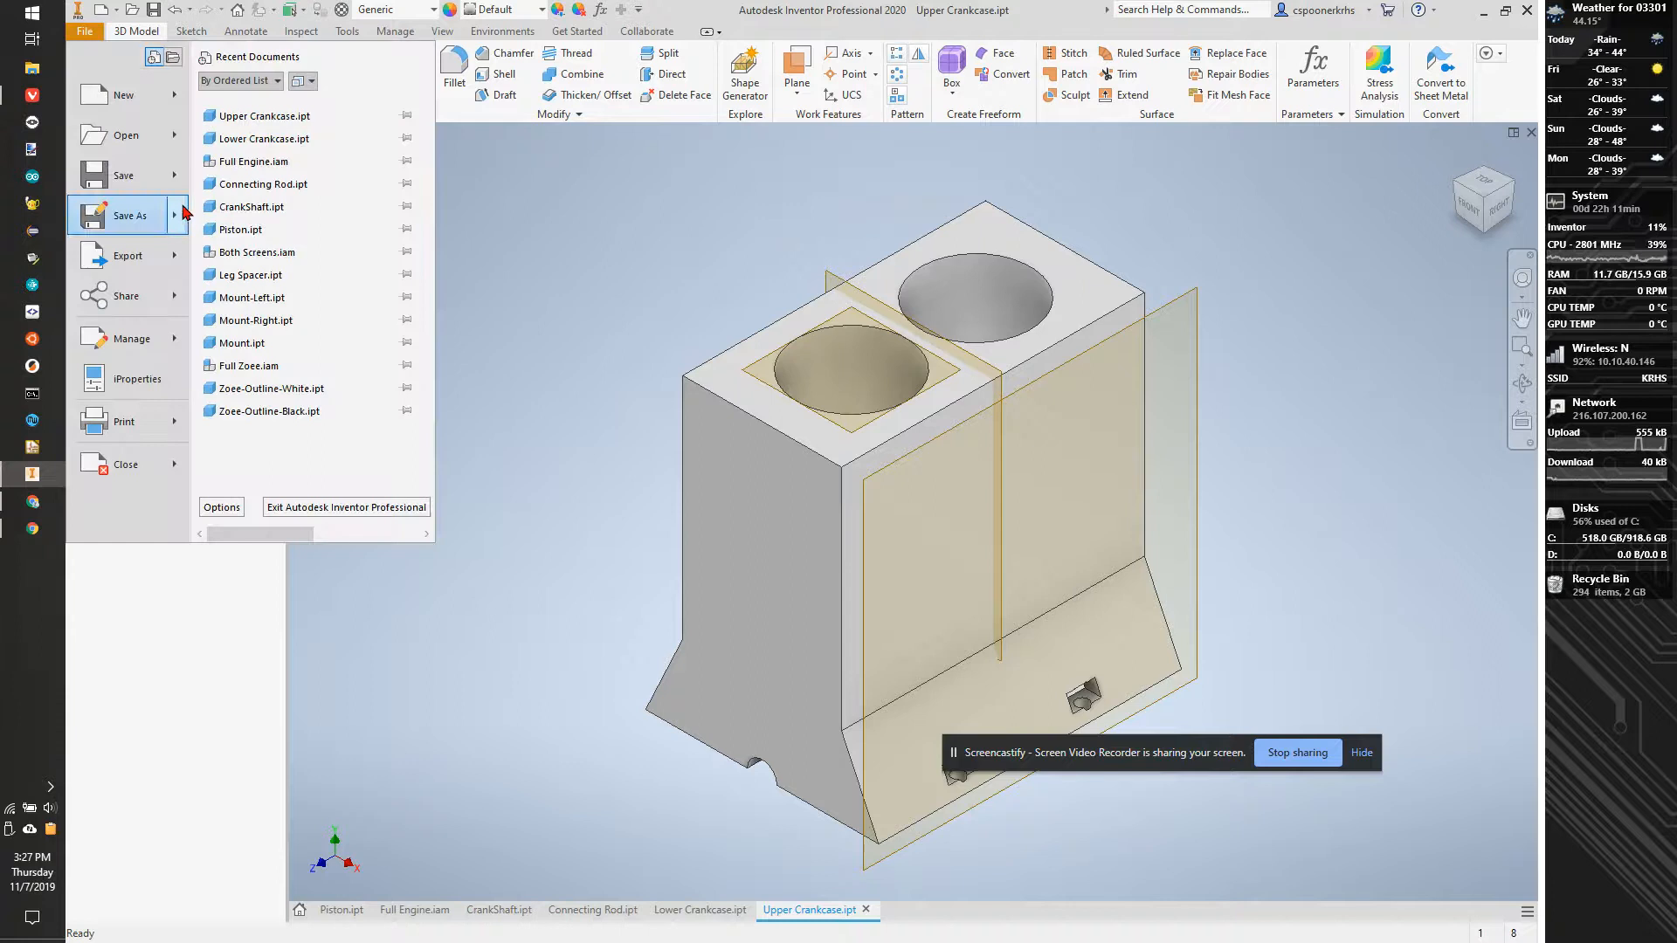
Save a copy of the upper crankcase part as Upper Crankcase.stl
{"action": "mouse_move", "coordinate": [183, 214]}
{"action": "left_click", "coordinate": [212, 189]}
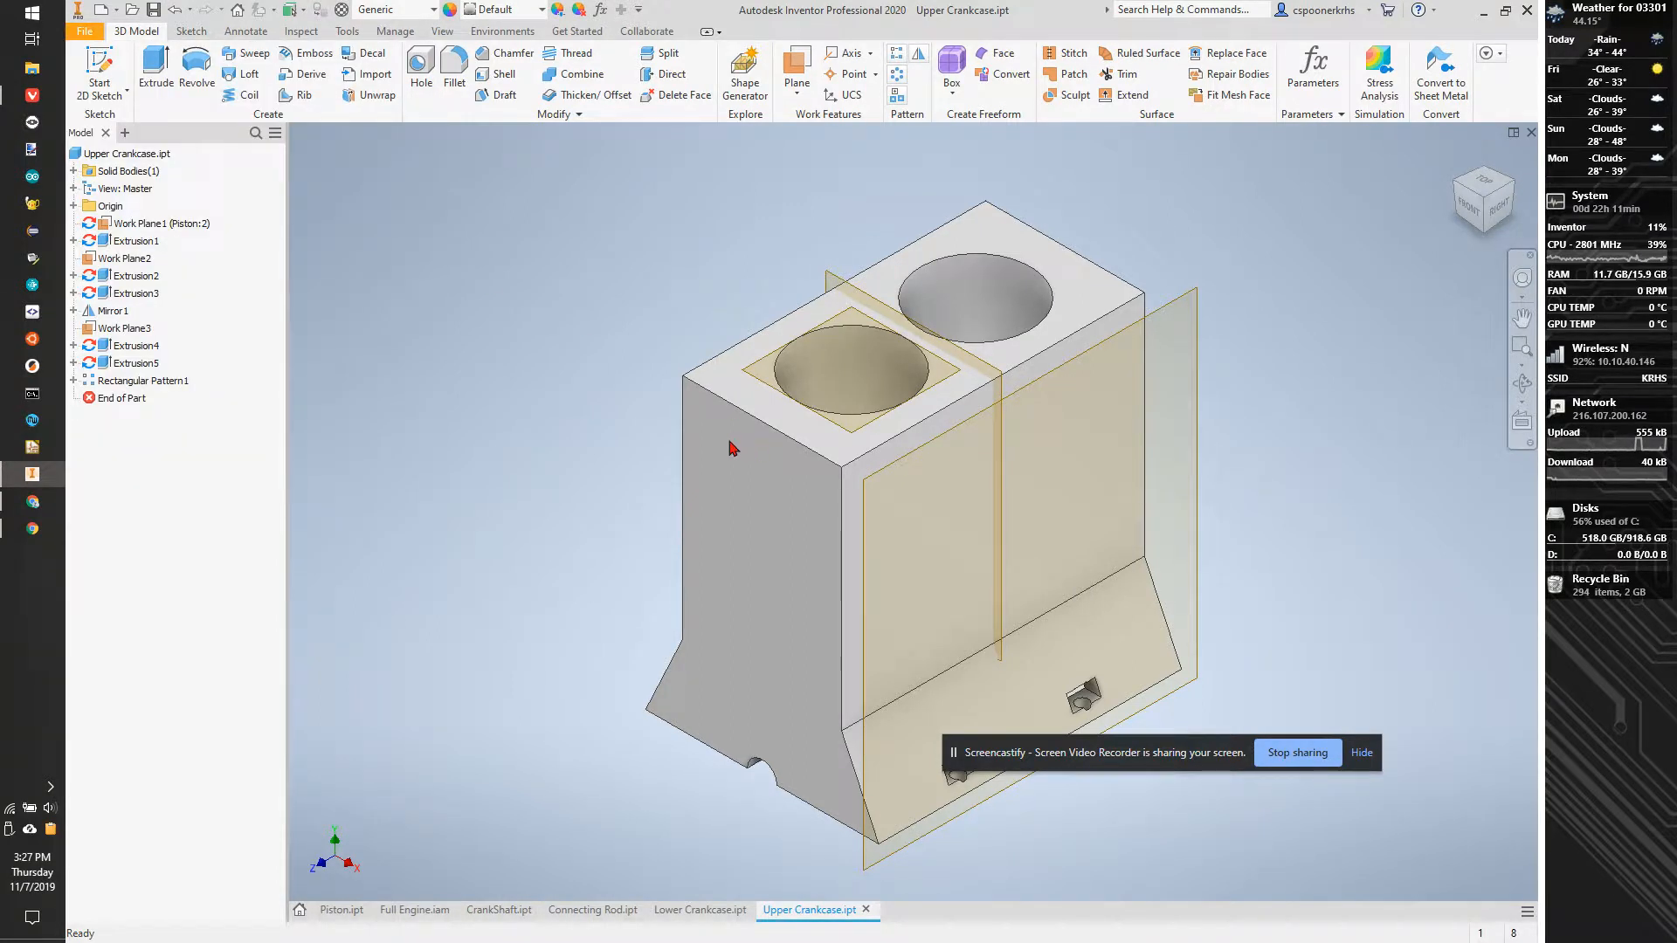
{"action": "left_click", "coordinate": [960, 626]}
Save a copy of the lower crankcase part as Lower Crankcase.stl
{"action": "left_click", "coordinate": [699, 909]}
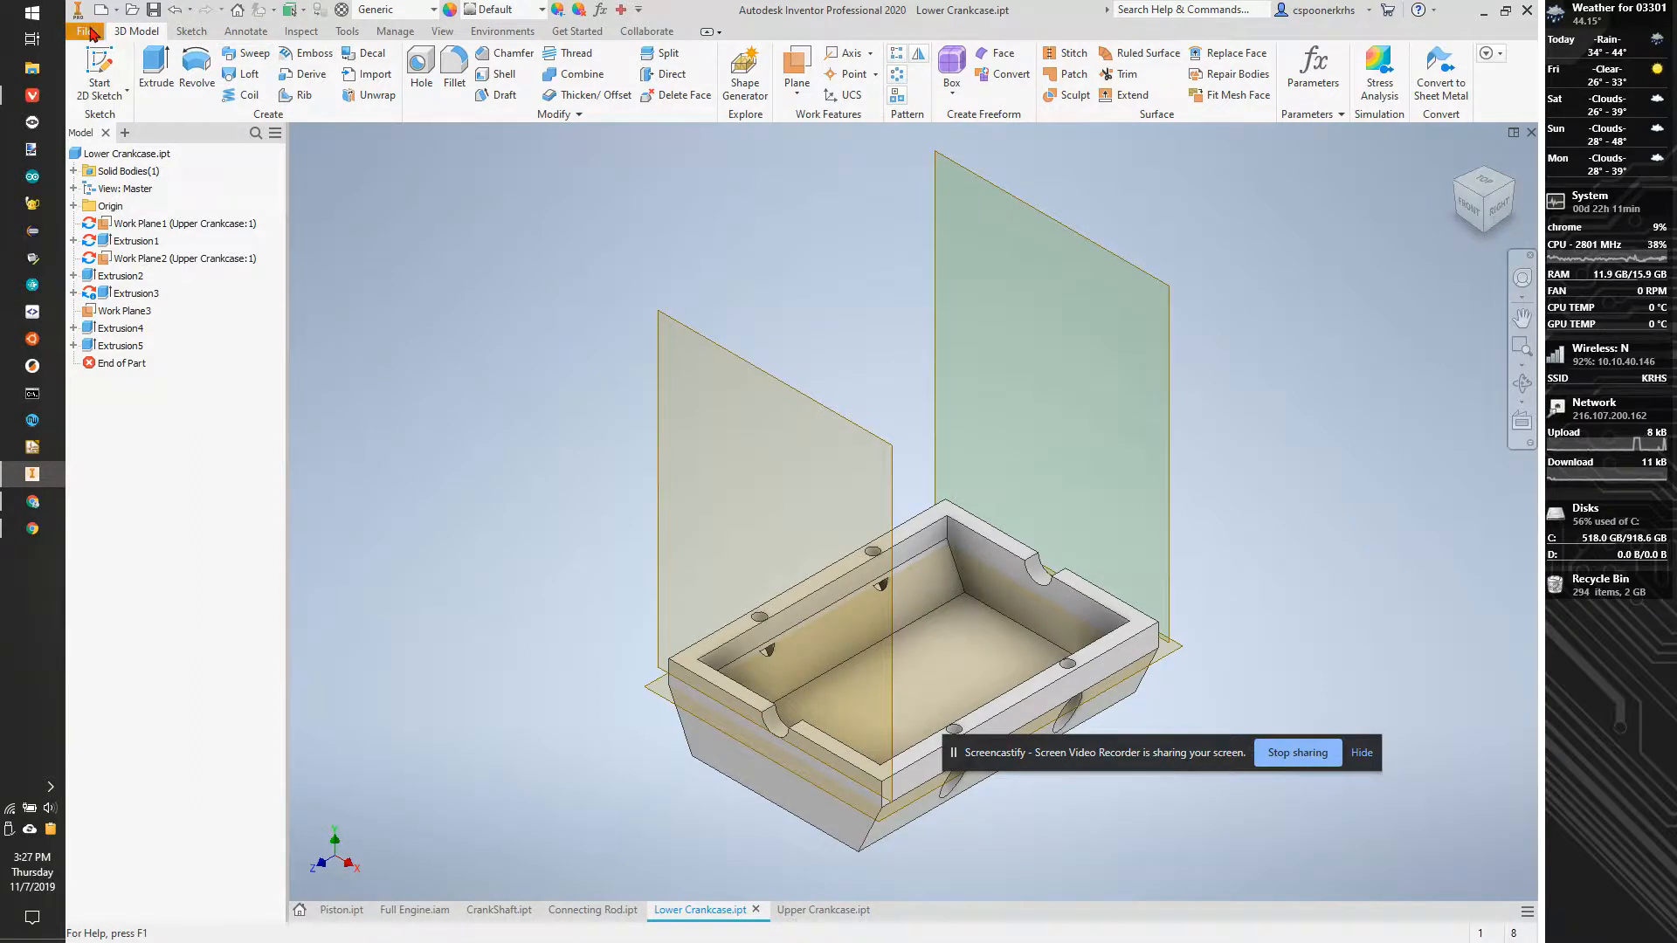
{"action": "left_click", "coordinate": [88, 31]}
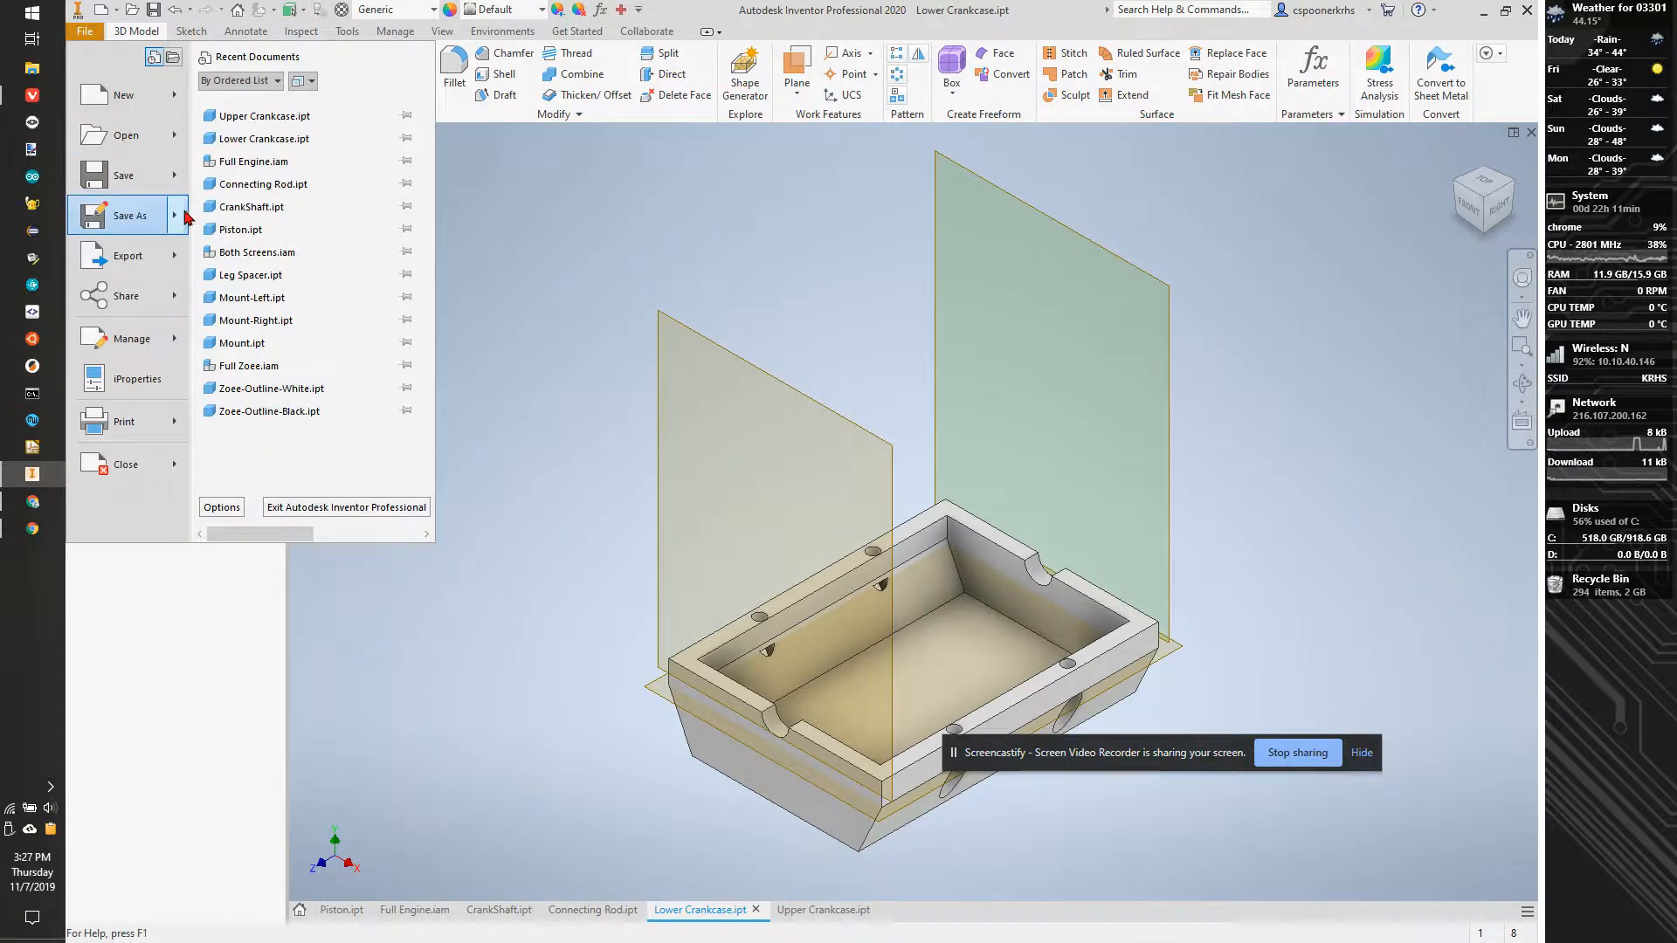
{"action": "mouse_move", "coordinate": [184, 214]}
{"action": "left_click", "coordinate": [225, 173]}
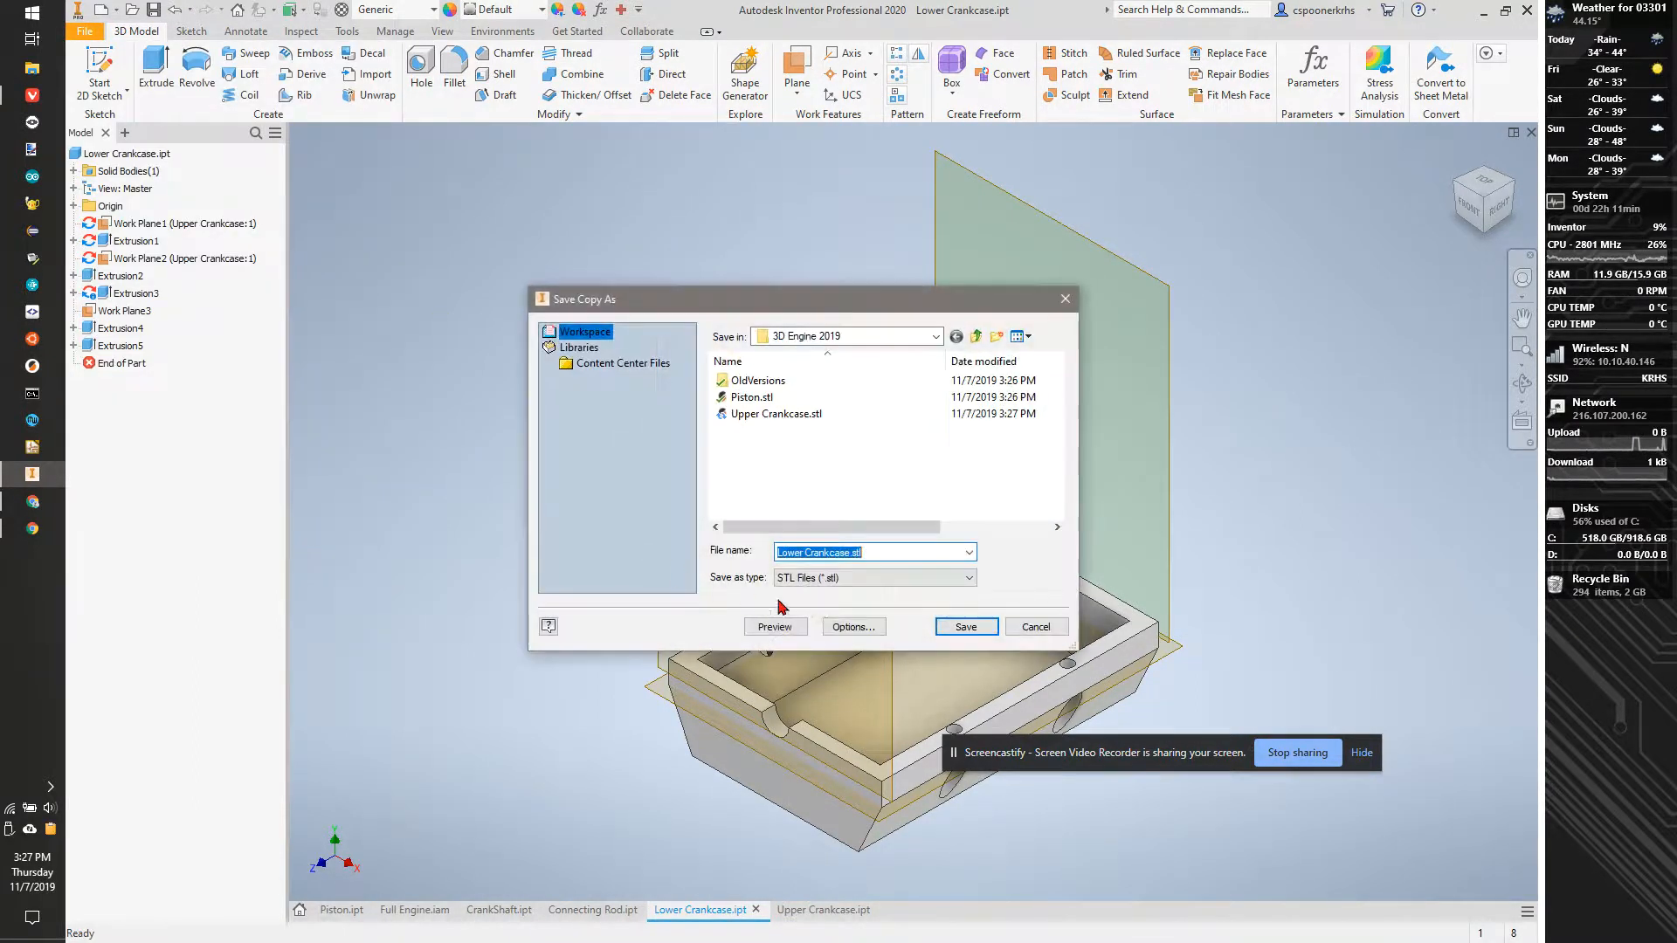
{"action": "left_click", "coordinate": [936, 627]}
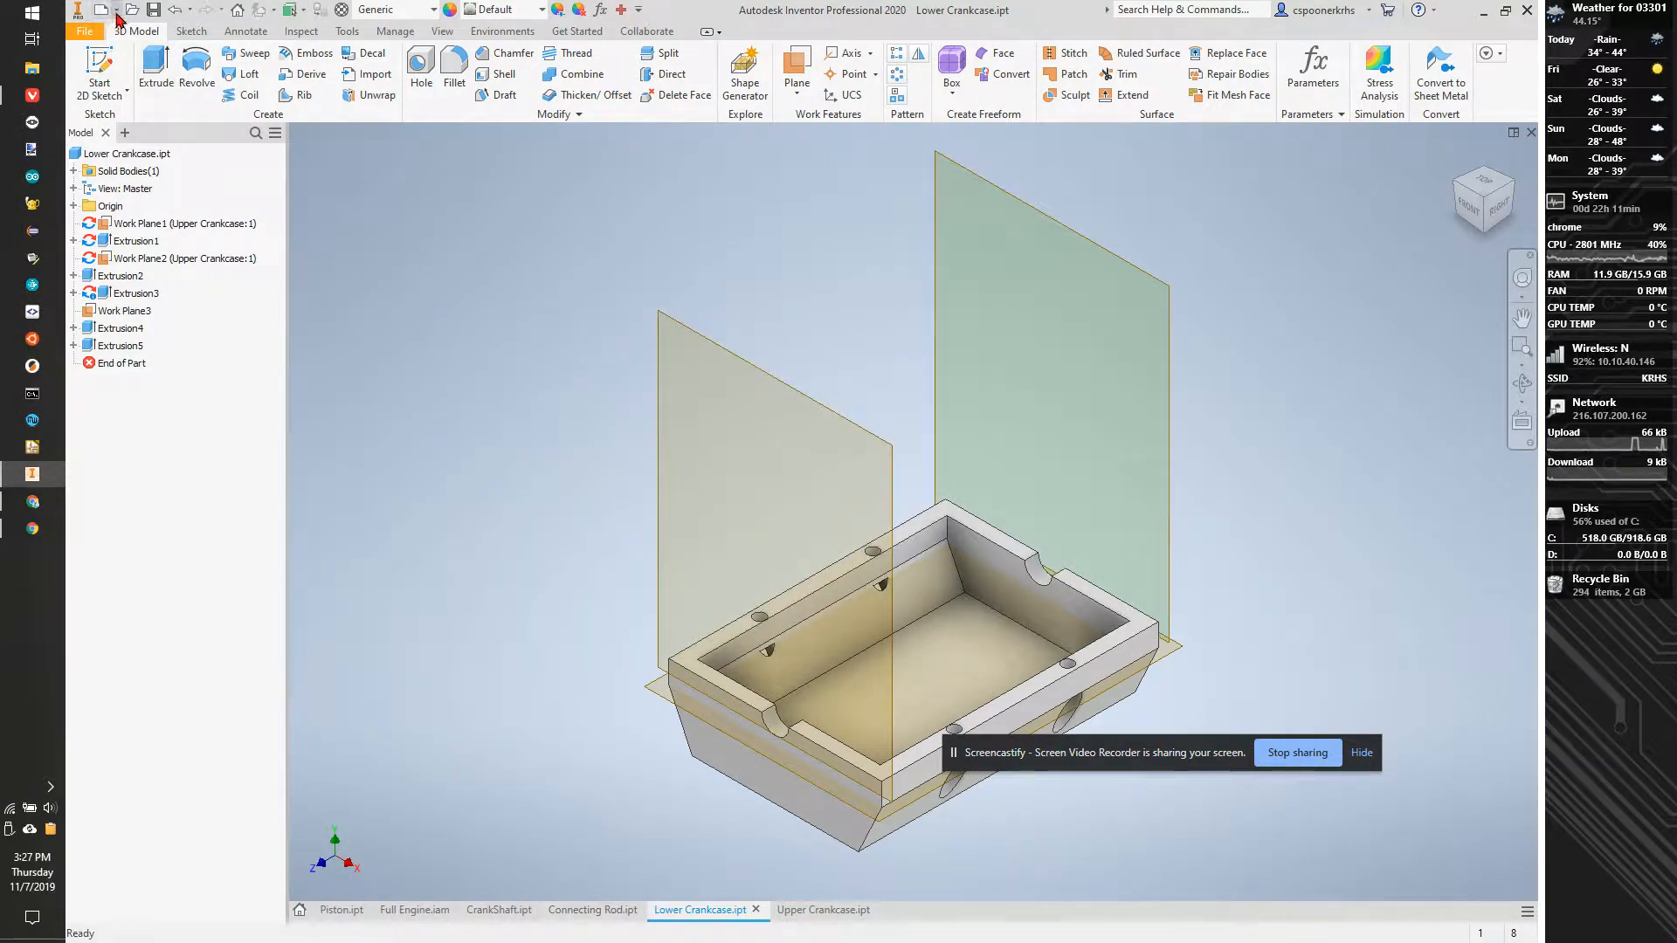
Place one CrankShaft.ipt in a new assembly and ground it
{"action": "left_click", "coordinate": [117, 18]}
{"action": "left_click", "coordinate": [61, 39]}
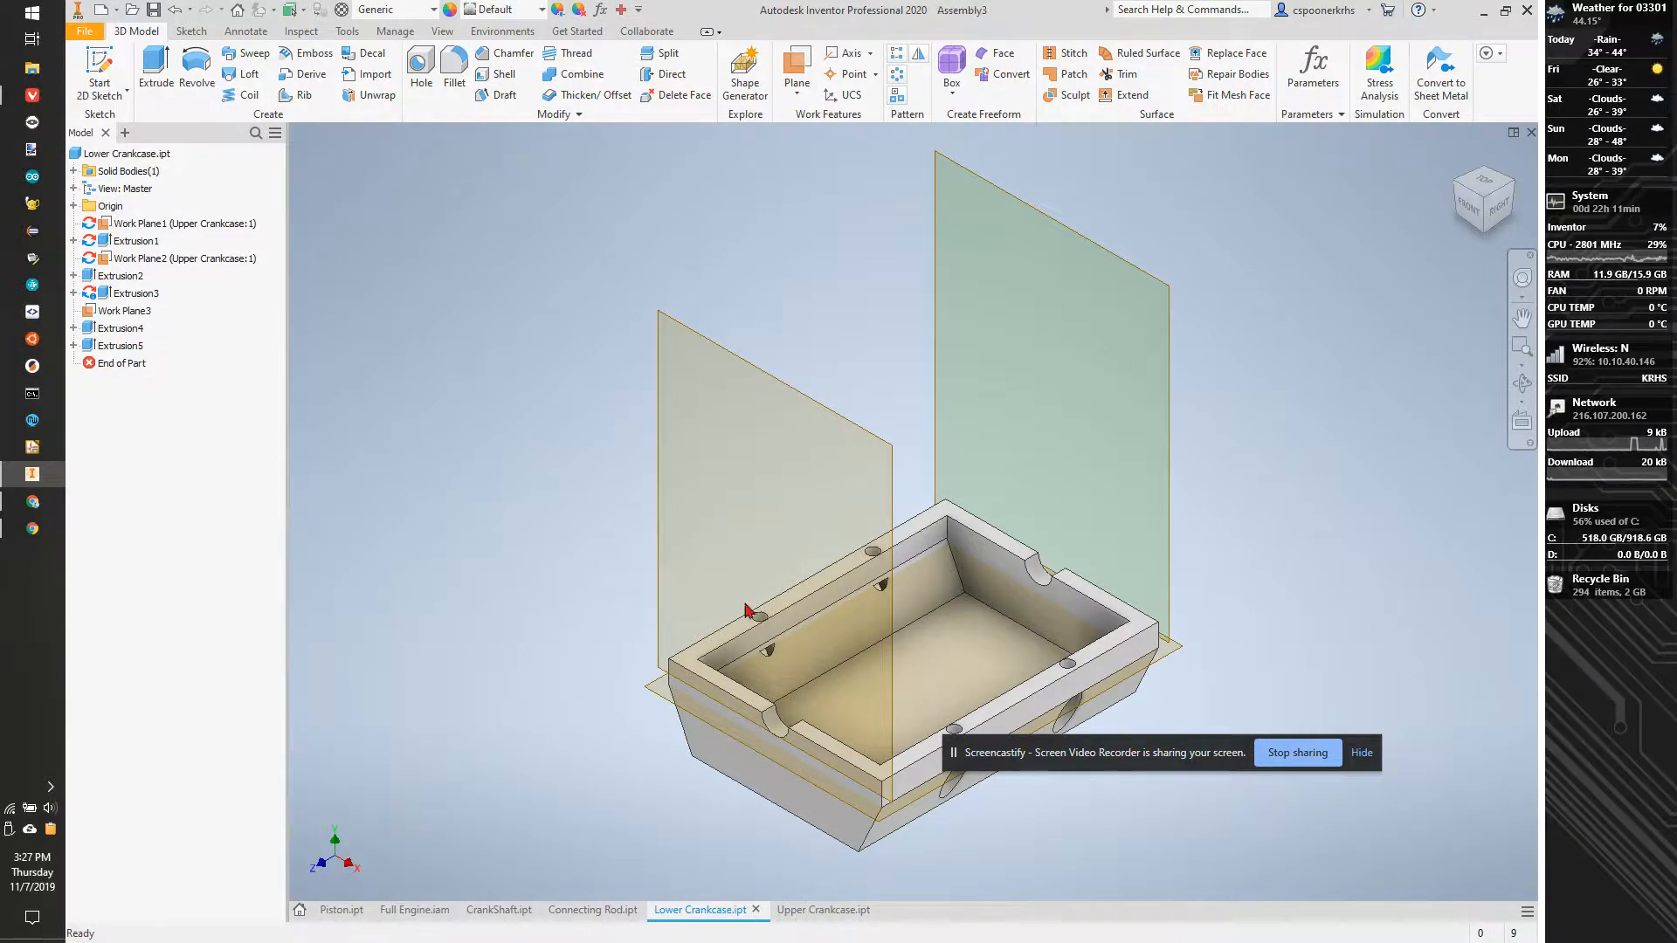
{"action": "left_click", "coordinate": [89, 66]}
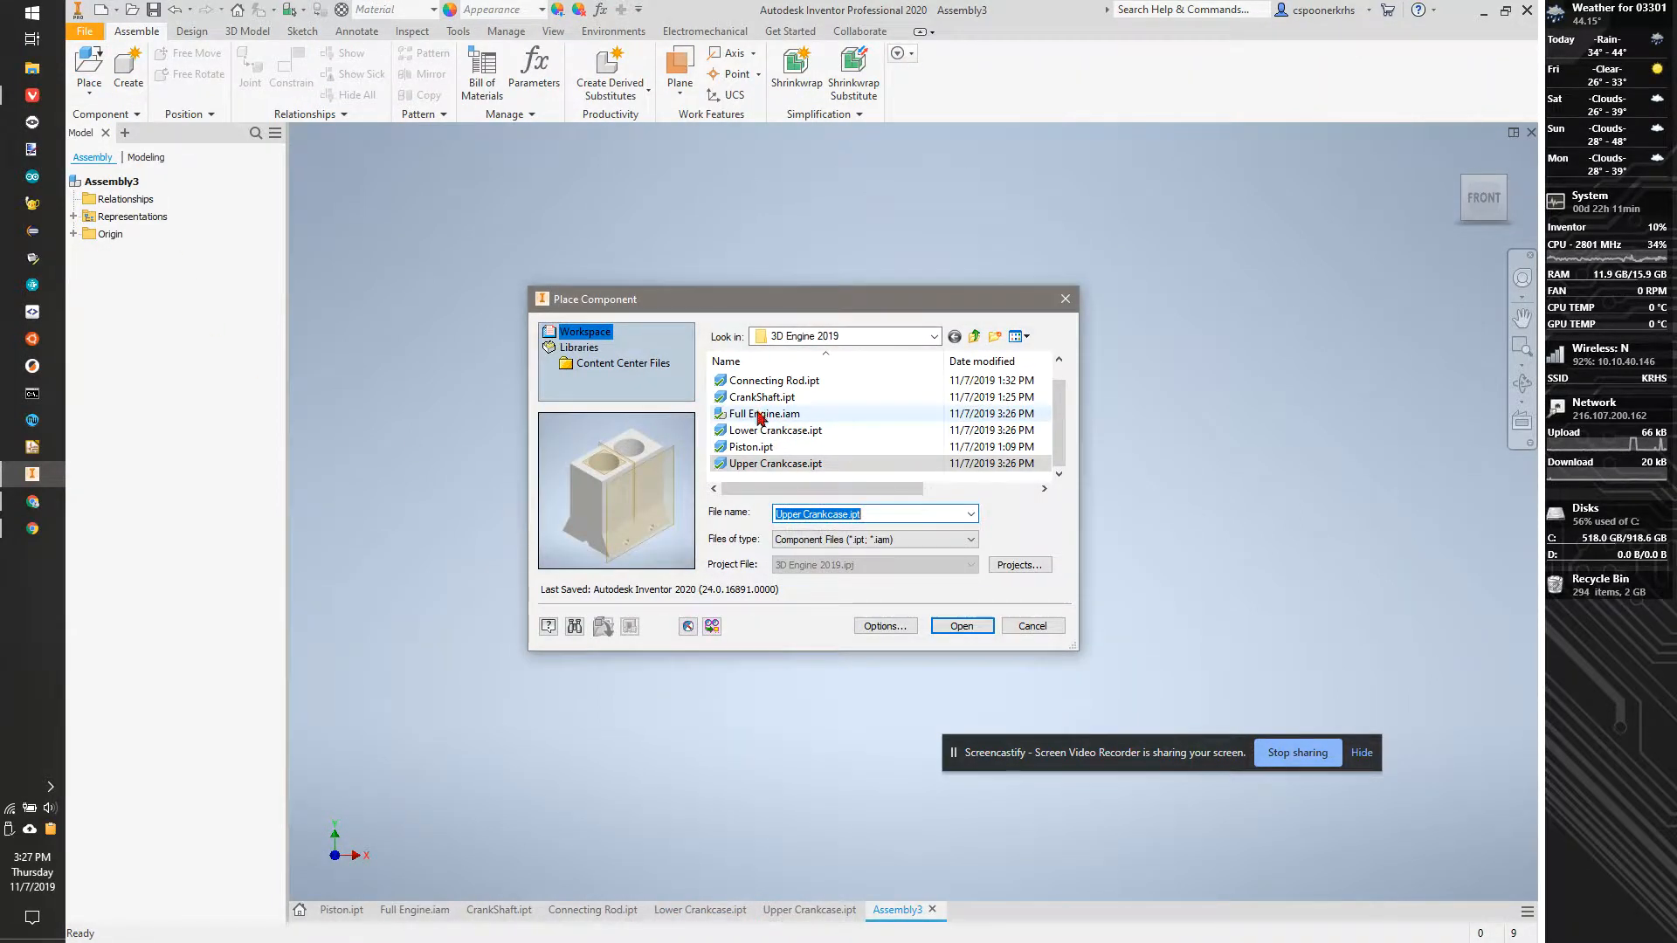
{"action": "left_click", "coordinate": [760, 397]}
{"action": "left_click", "coordinate": [959, 627]}
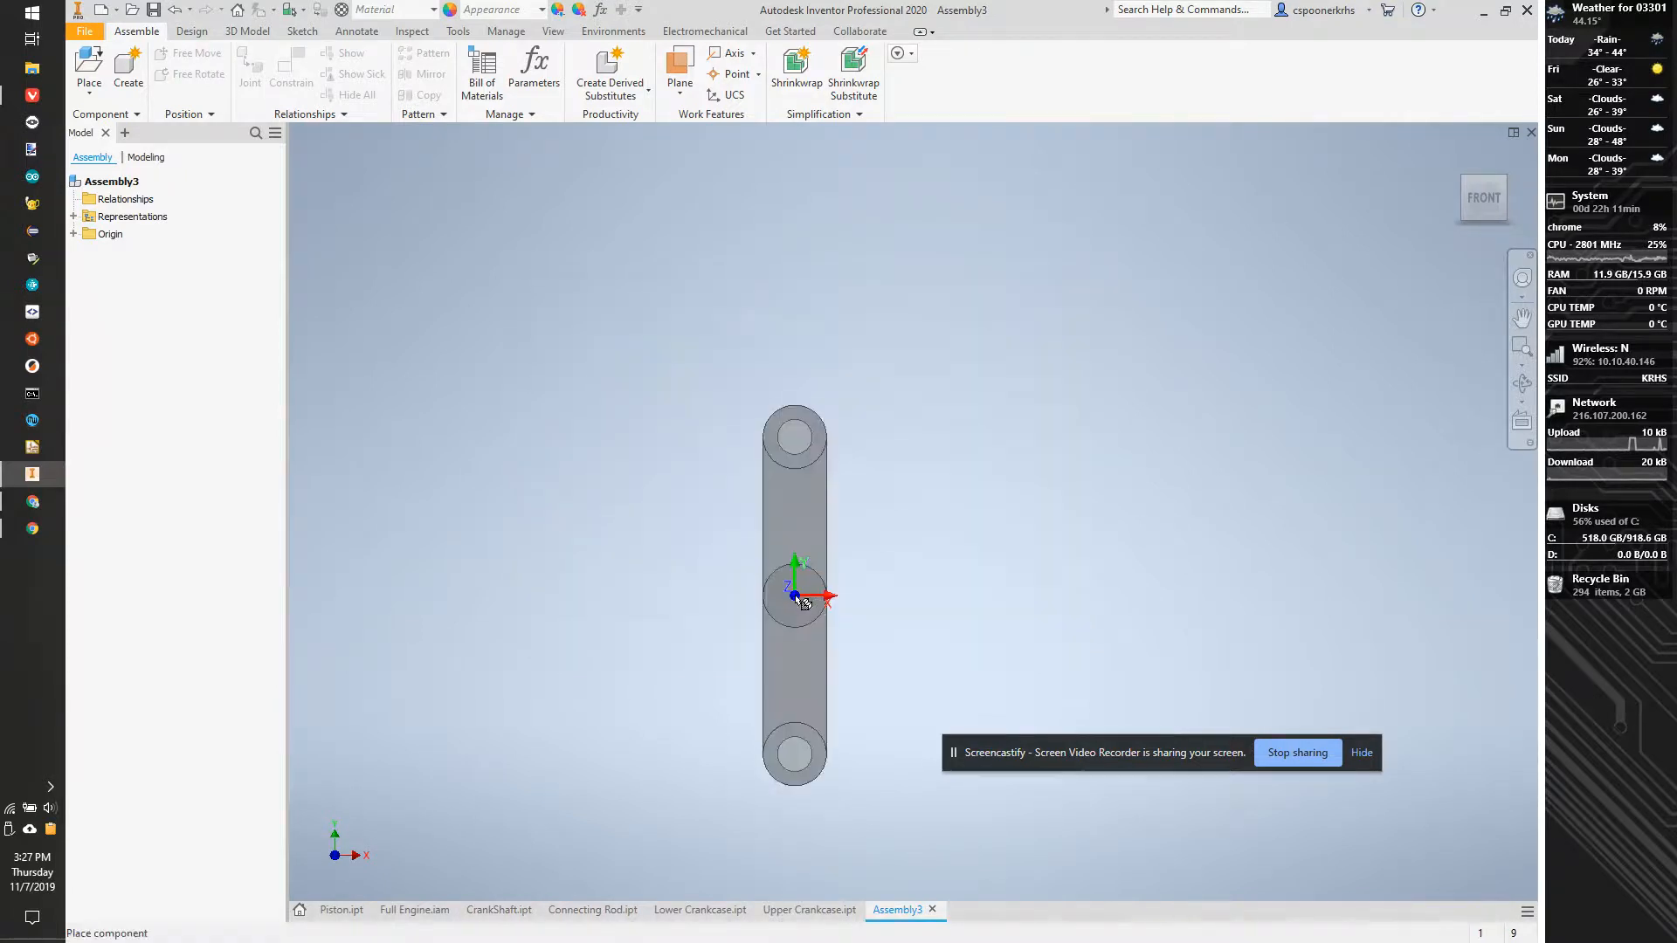
{"action": "left_click", "coordinate": [1066, 608]}
{"action": "key", "text": "Escape"}
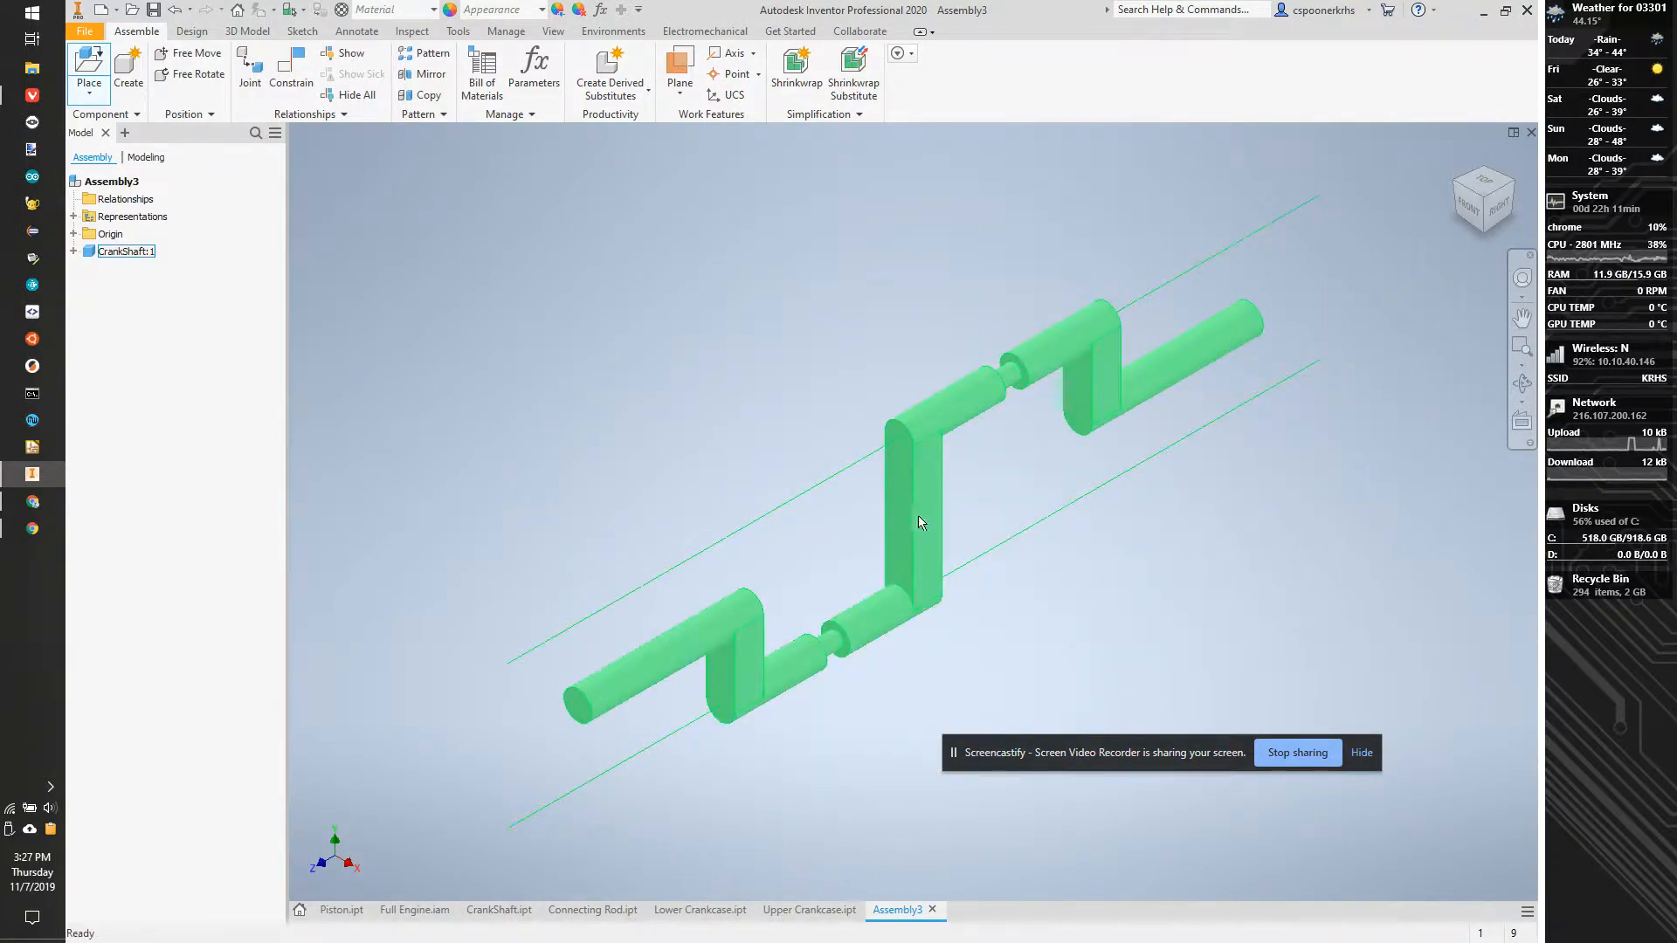
{"action": "right_click", "coordinate": [917, 516]}
{"action": "left_click", "coordinate": [908, 794]}
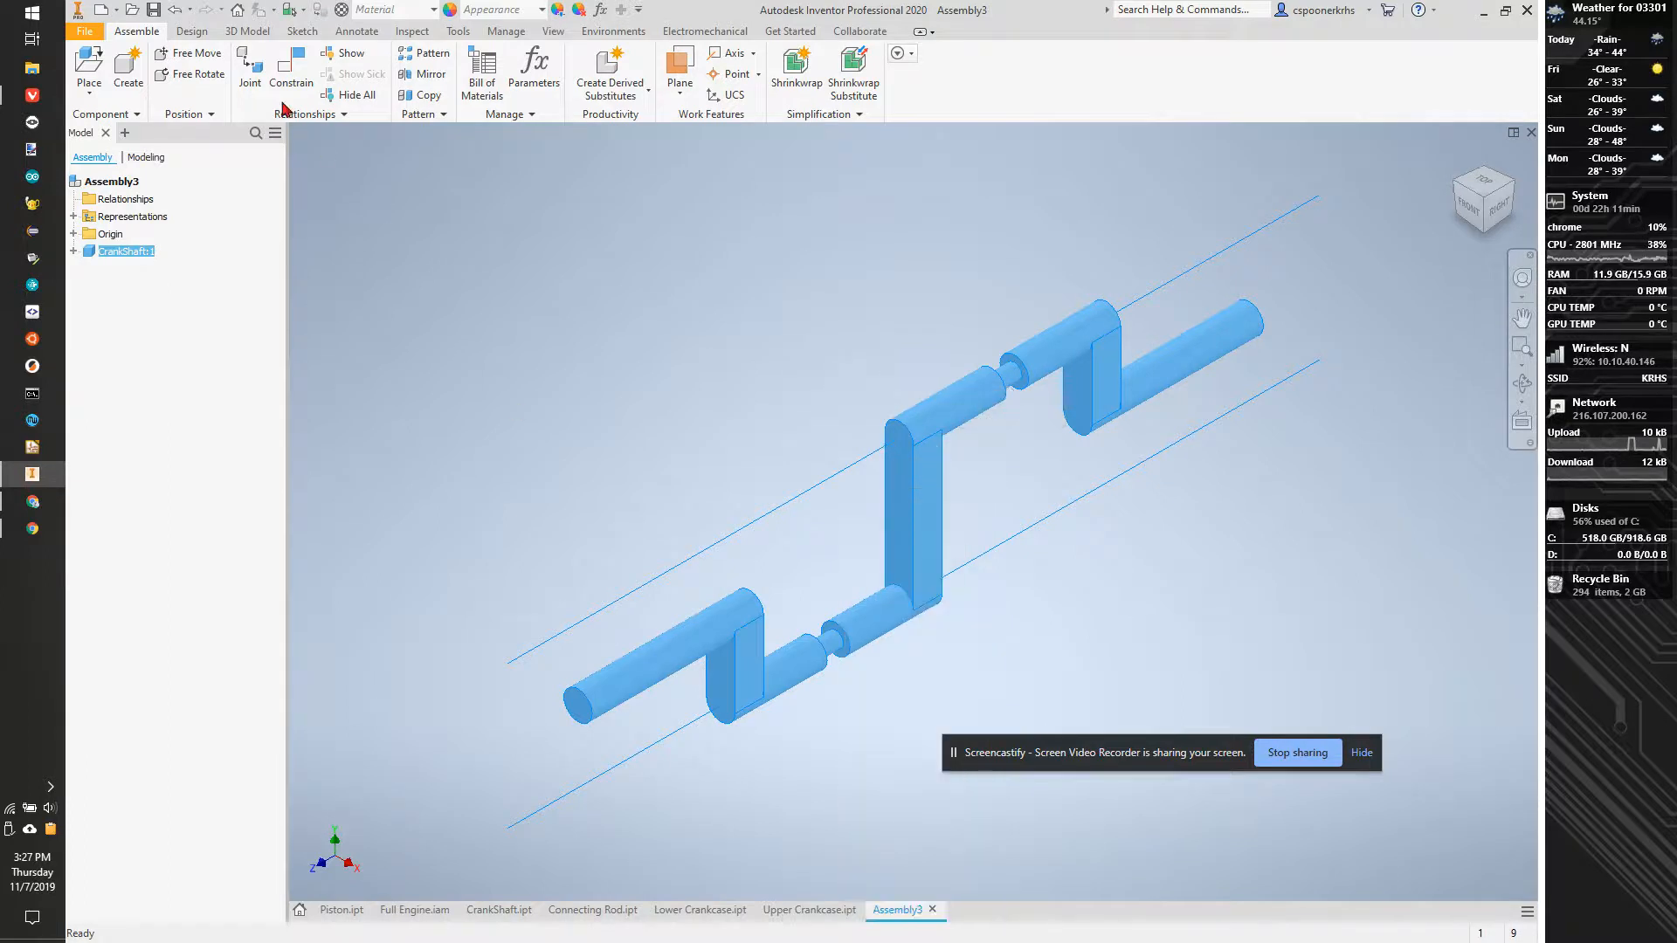
Place two instances of Connecting Rod.ipt above the crankshaft
{"action": "left_click", "coordinate": [70, 68]}
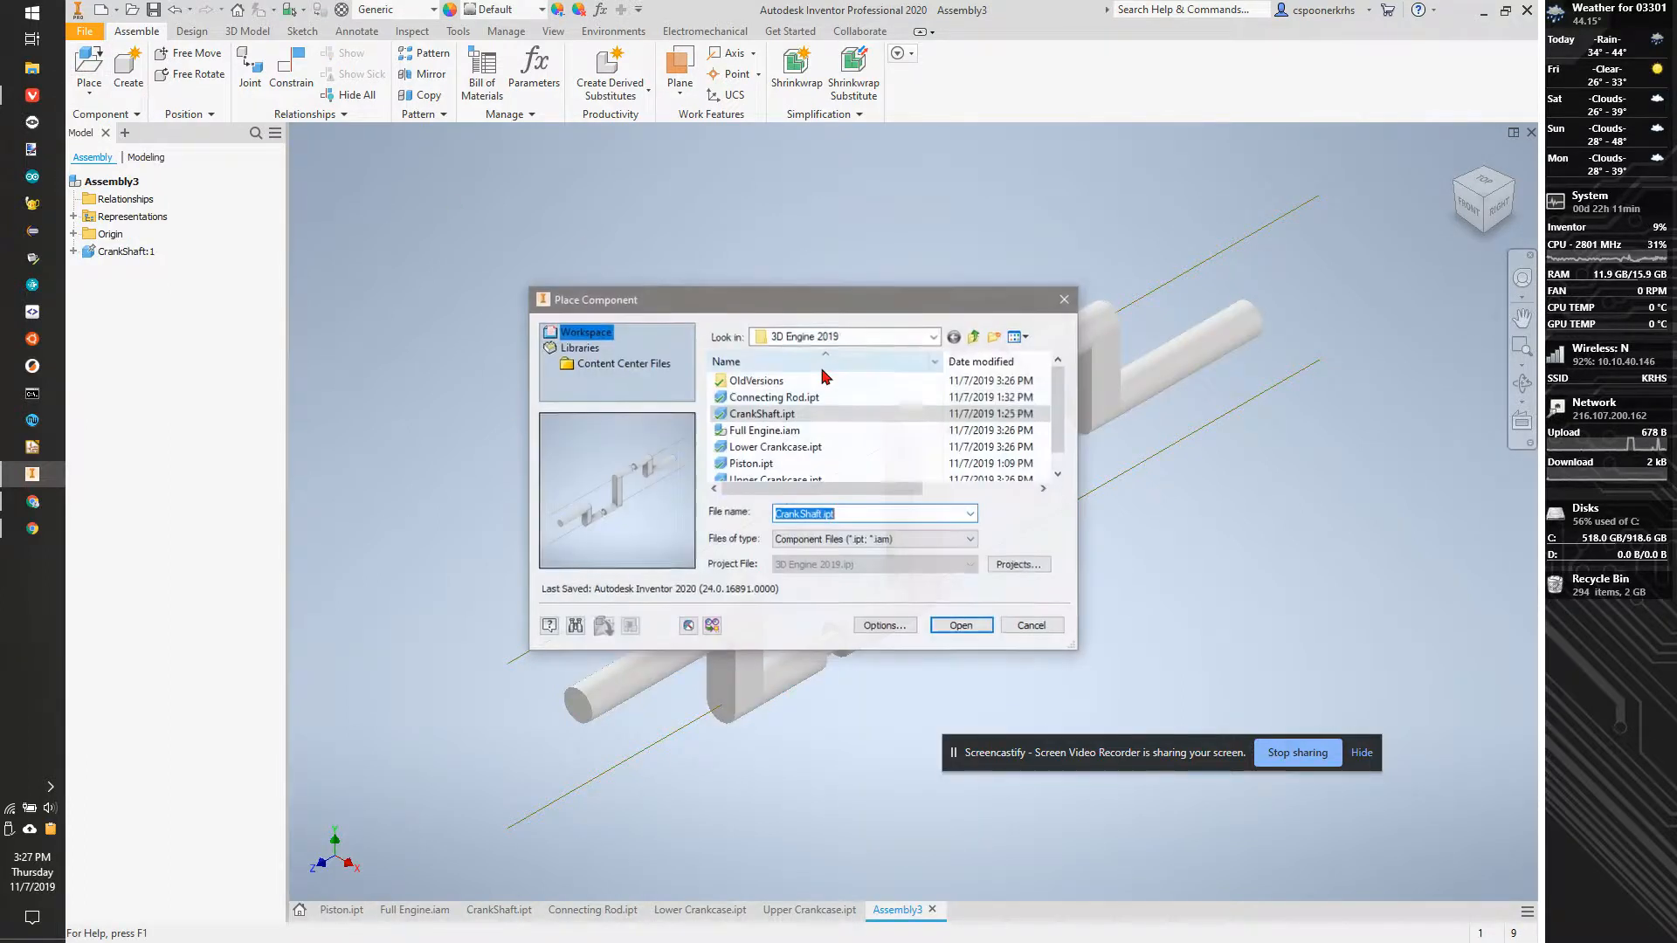
{"action": "left_click", "coordinate": [774, 396]}
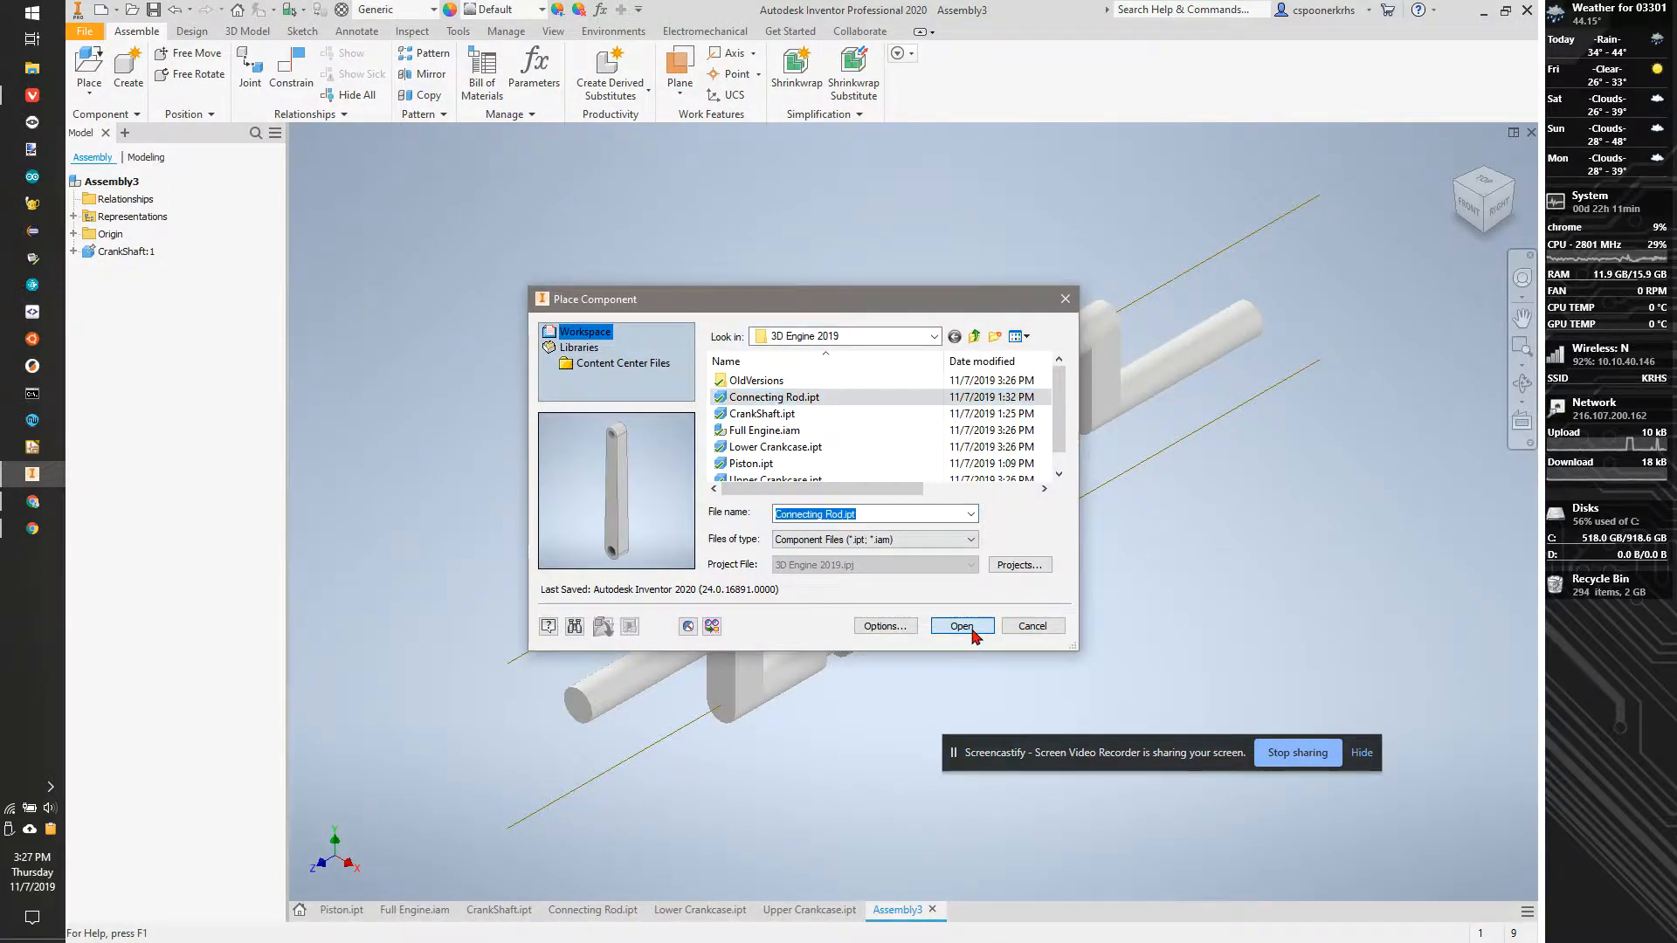
{"action": "left_click", "coordinate": [962, 625]}
{"action": "left_click", "coordinate": [603, 393]}
{"action": "left_click", "coordinate": [878, 270]}
{"action": "key", "text": "Escape"}
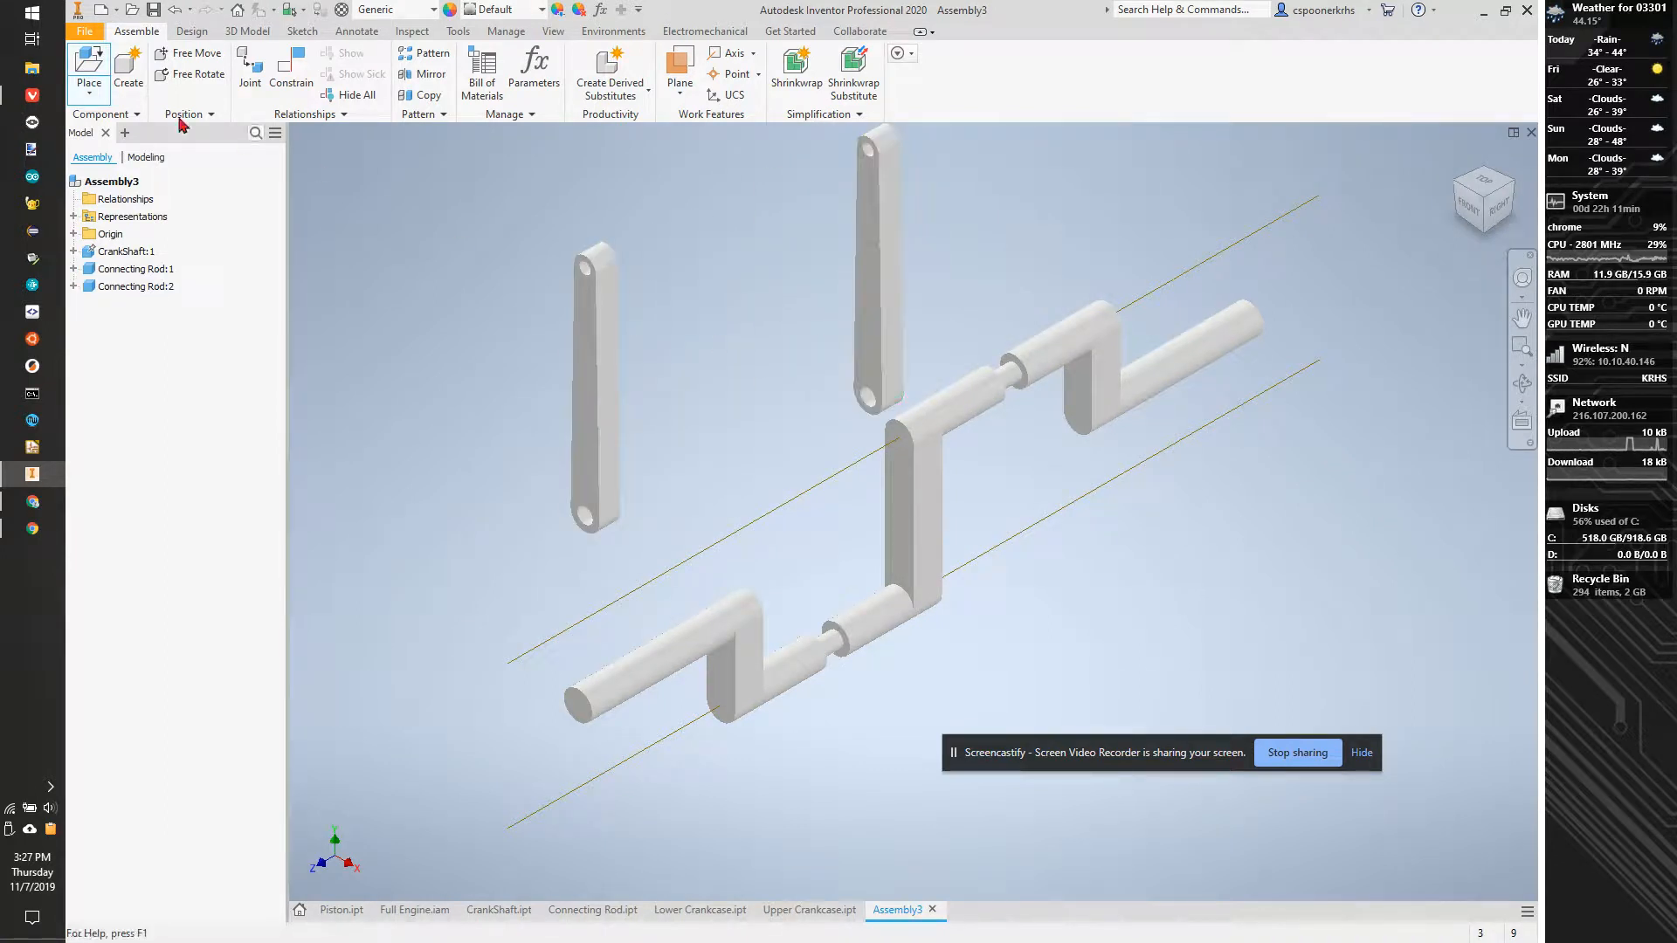
Try to mate the lower hole axis of the first connecting rod to the crankshaft's front crank pin with zero offset
{"action": "key", "text": "c"}
{"action": "scroll", "coordinate": [582, 522], "scroll_direction": "up", "scroll_amount": 5}
{"action": "left_click", "coordinate": [593, 561]}
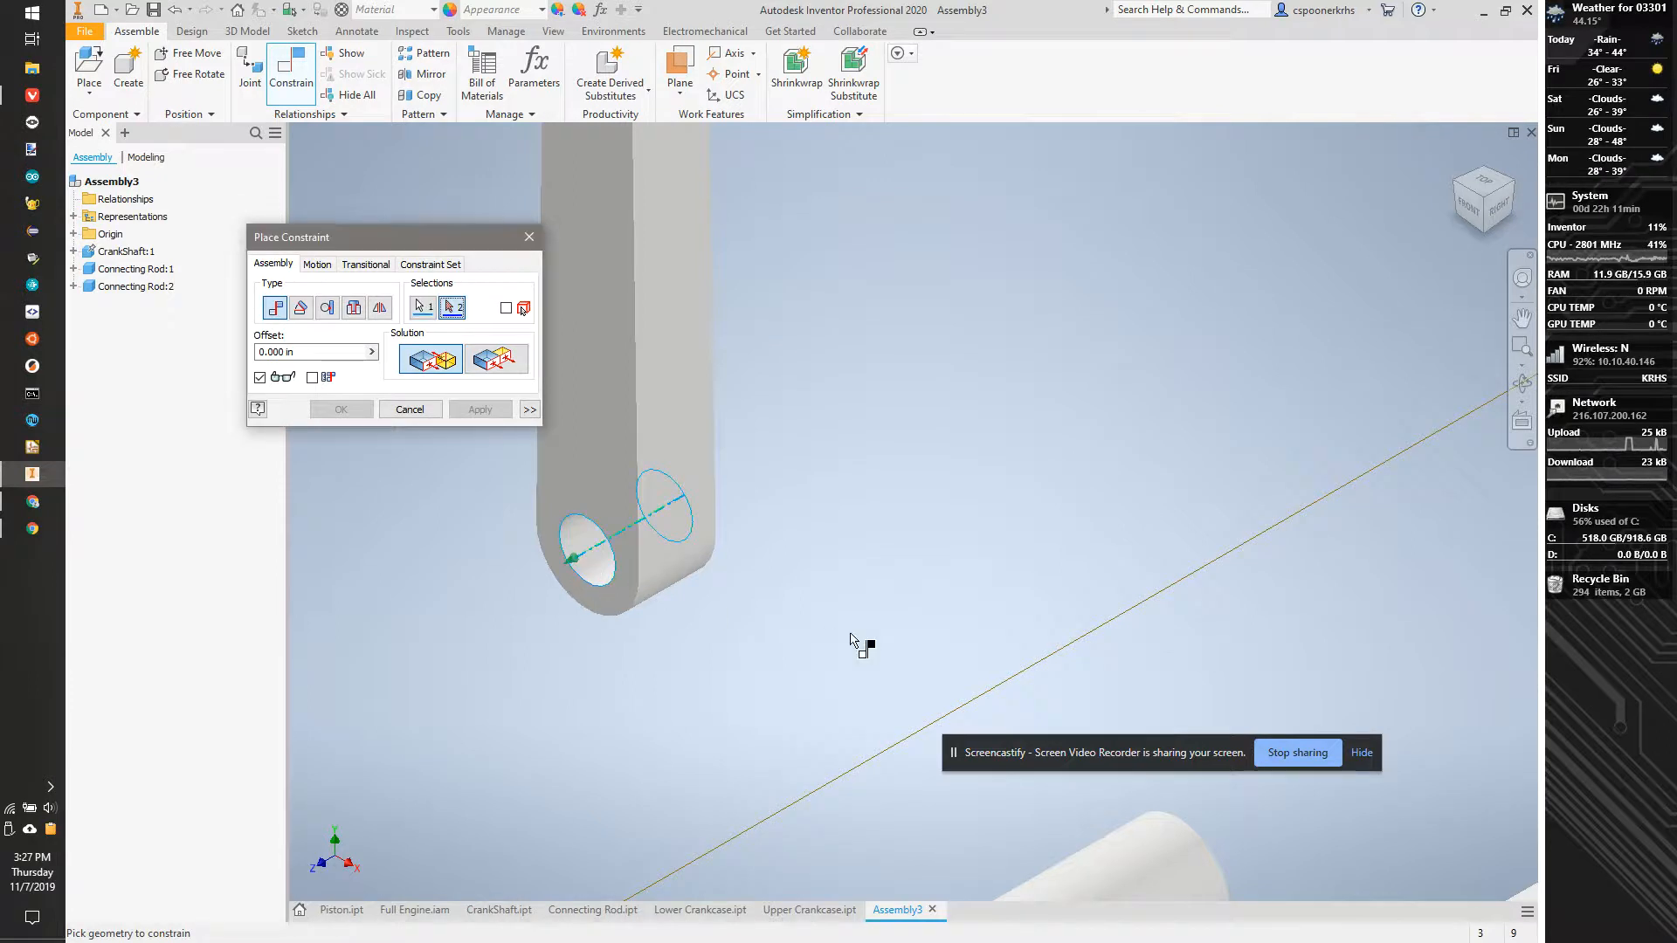
{"action": "scroll", "coordinate": [1003, 704], "scroll_direction": "down", "scroll_amount": 4}
{"action": "scroll", "coordinate": [959, 629], "scroll_direction": "up", "scroll_amount": 5}
{"action": "left_click", "coordinate": [958, 629]}
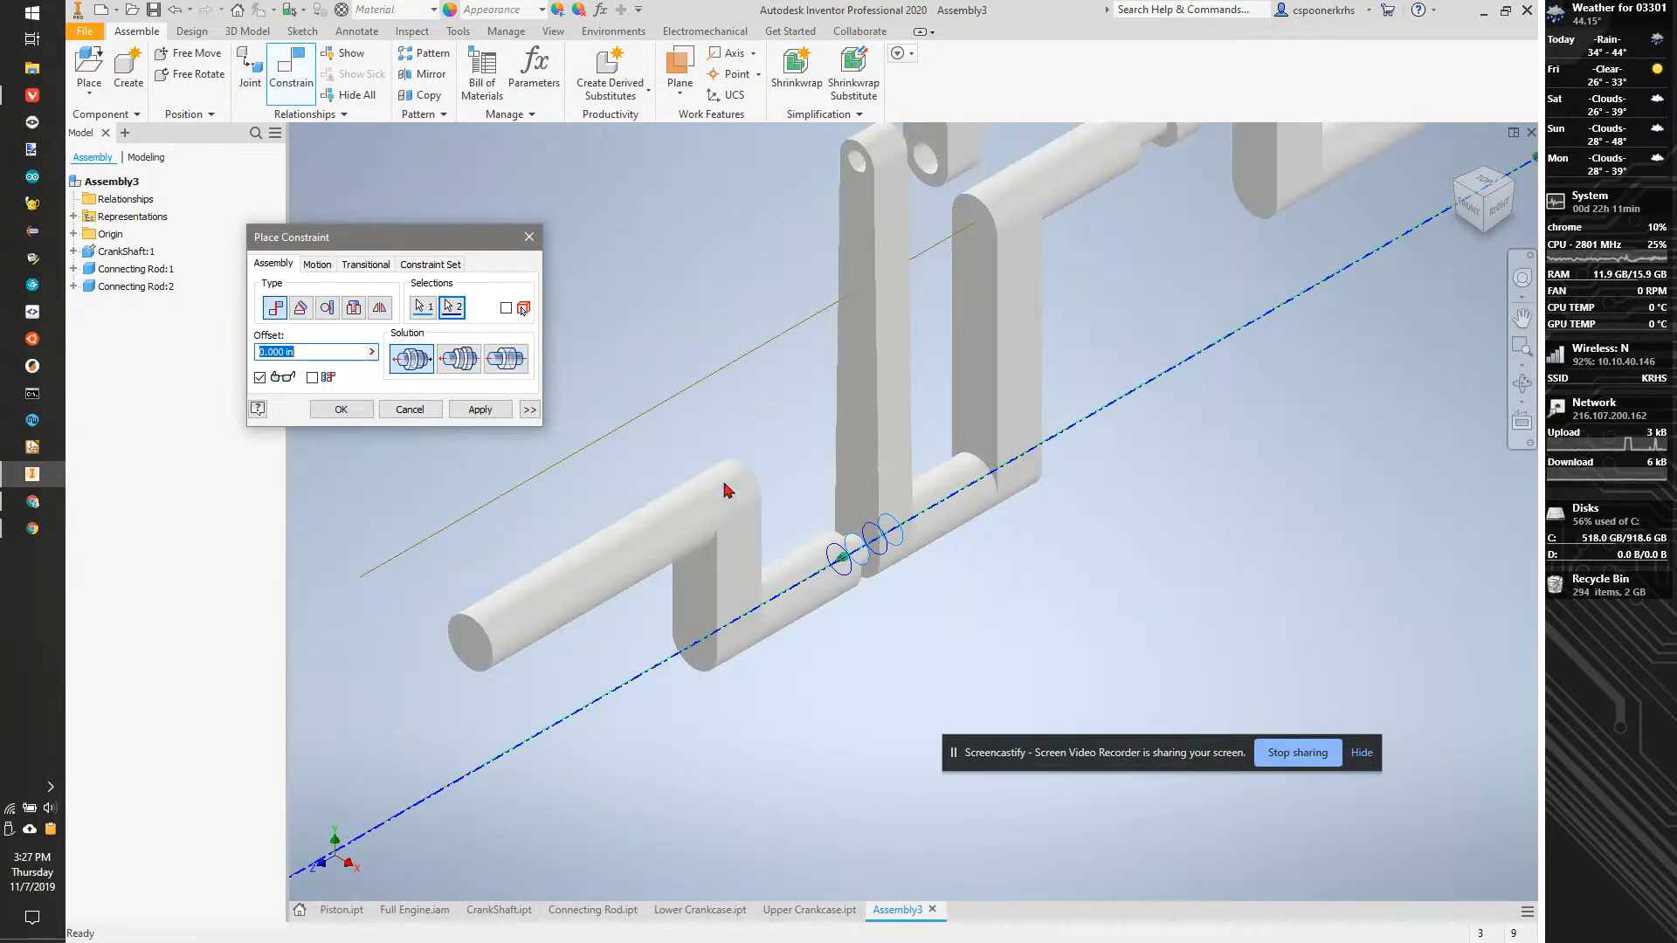
{"action": "left_click", "coordinate": [467, 409]}
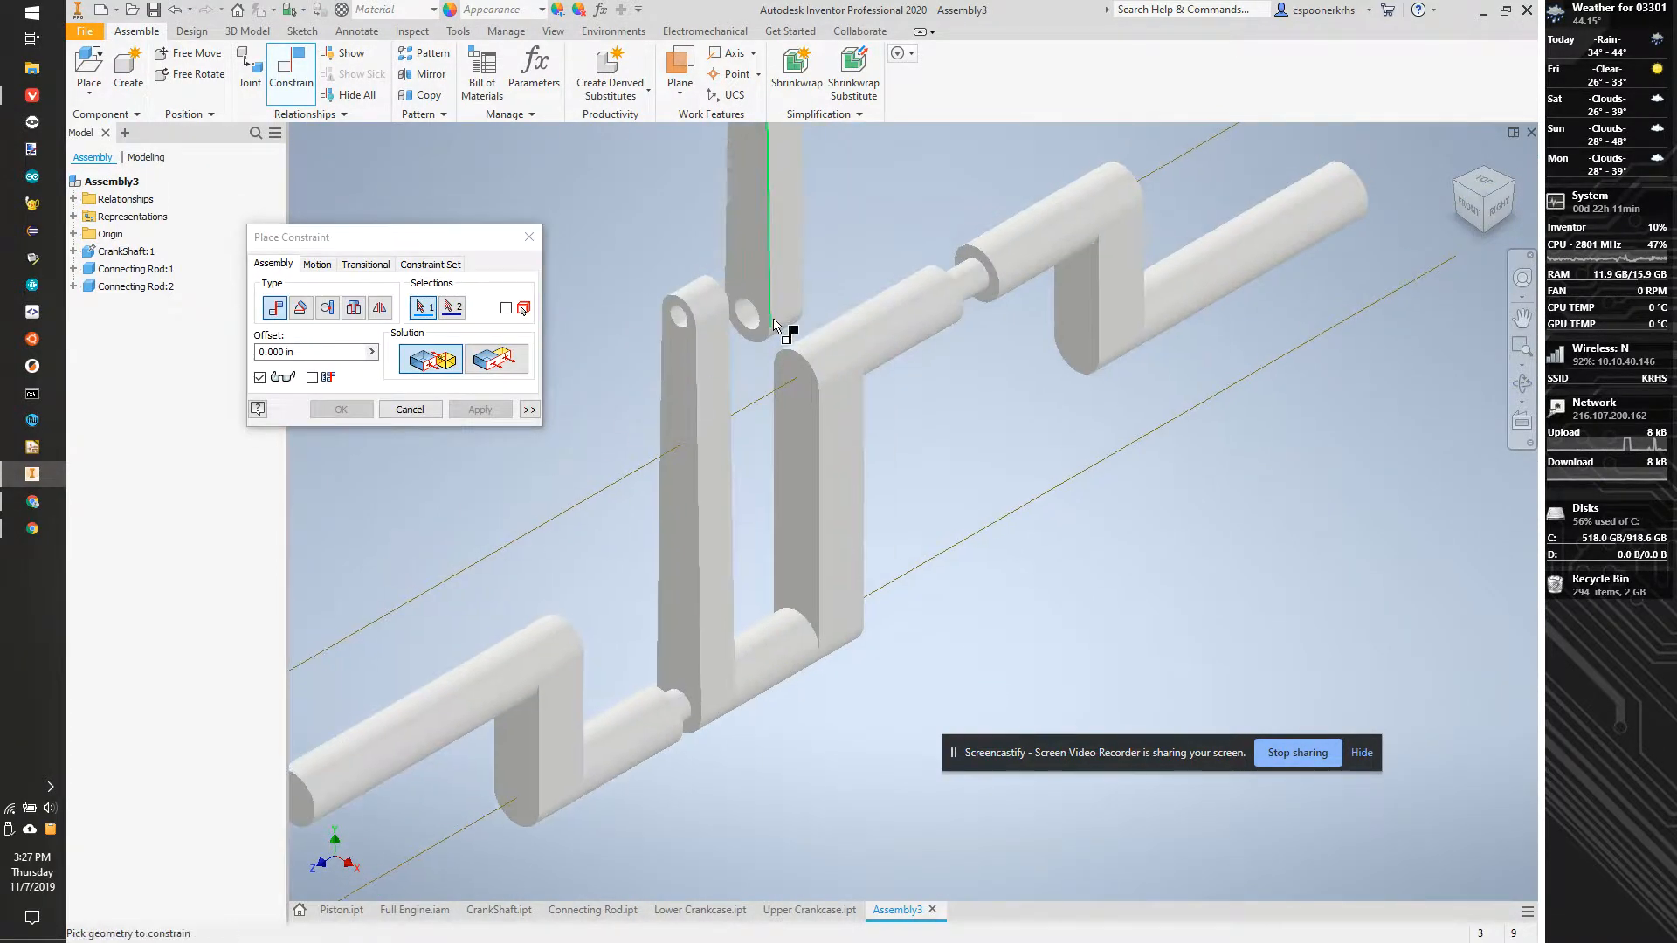
{"action": "key", "text": "Escape"}
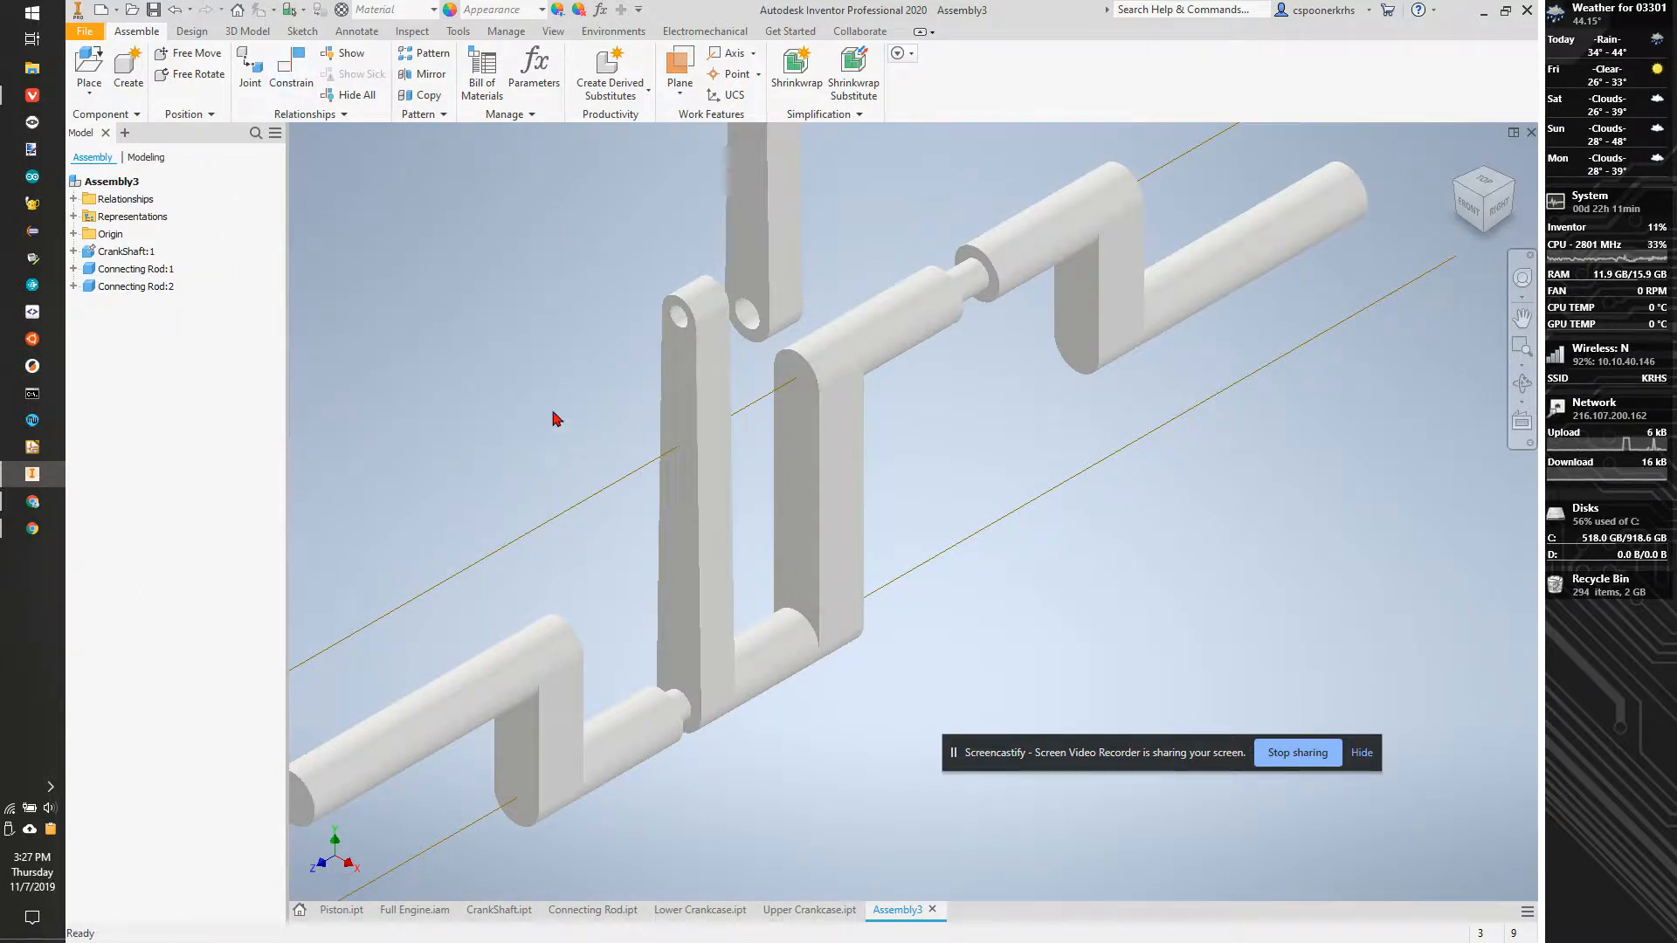
Undo the axis mate between the first connecting rod and the crankshaft
{"action": "key", "text": "ctrl+z"}
{"action": "key", "text": "ctrl+z"}
{"action": "key", "text": "ctrl+y"}
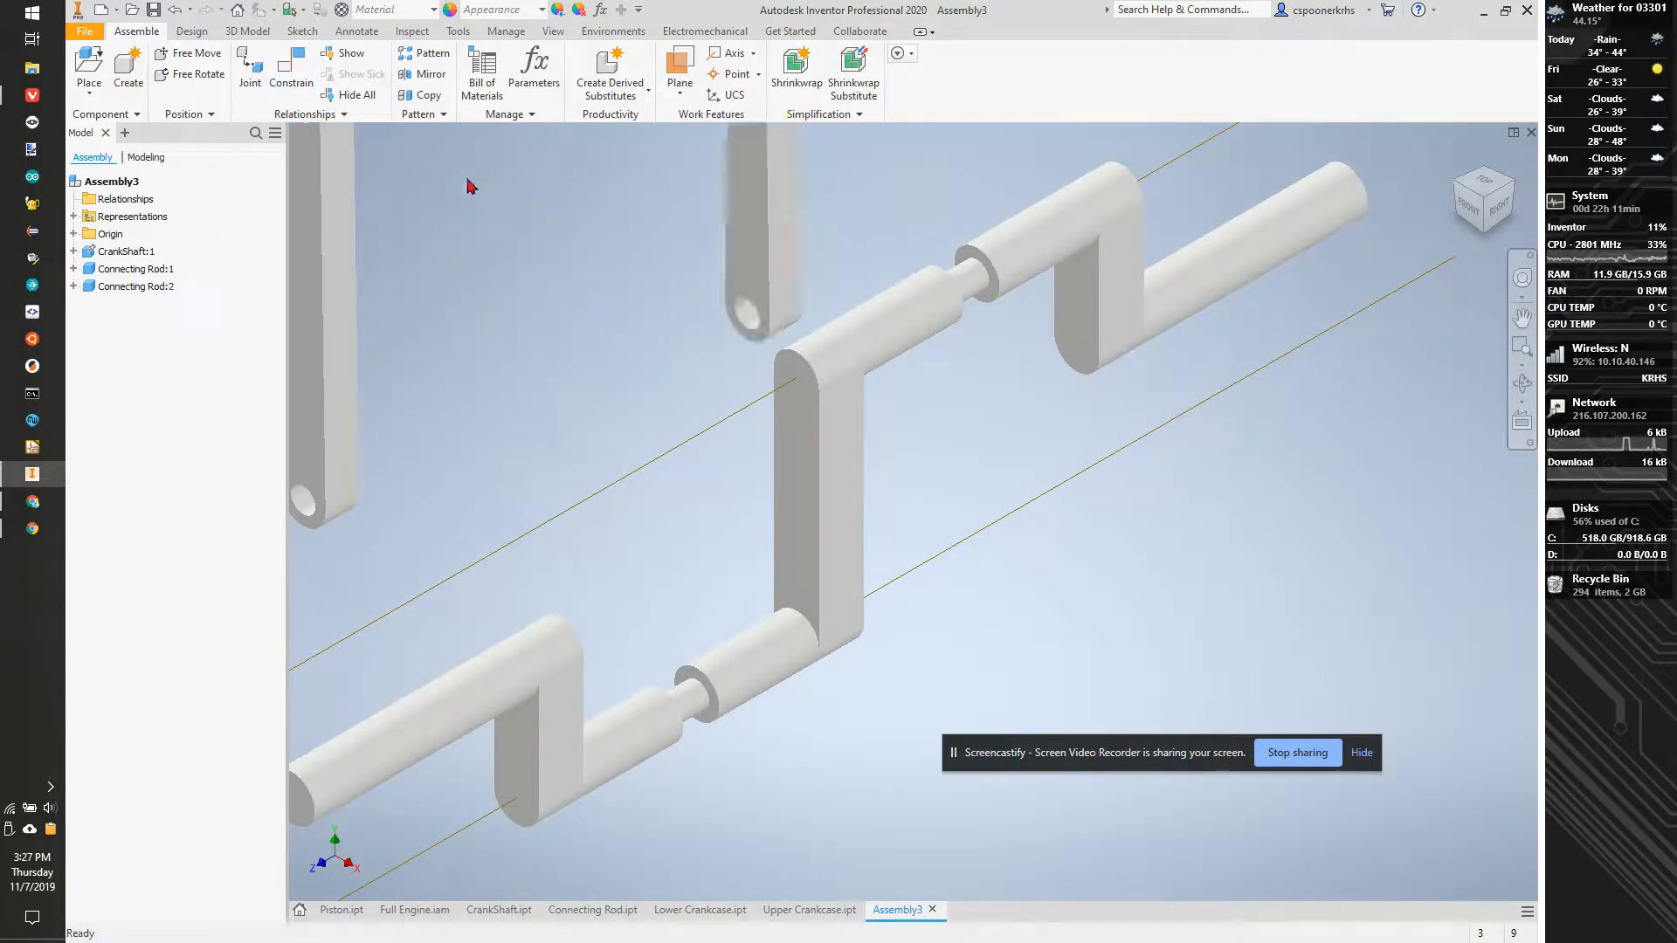
Apply an Insert constraint with a .005 offset between the first connecting rod's lower hole and the groove edge of the front crank pin
{"action": "left_click", "coordinate": [290, 72]}
{"action": "left_click", "coordinate": [354, 307]}
{"action": "middle_click_drag", "start_coordinate": [444, 500], "coordinate": [567, 516]}
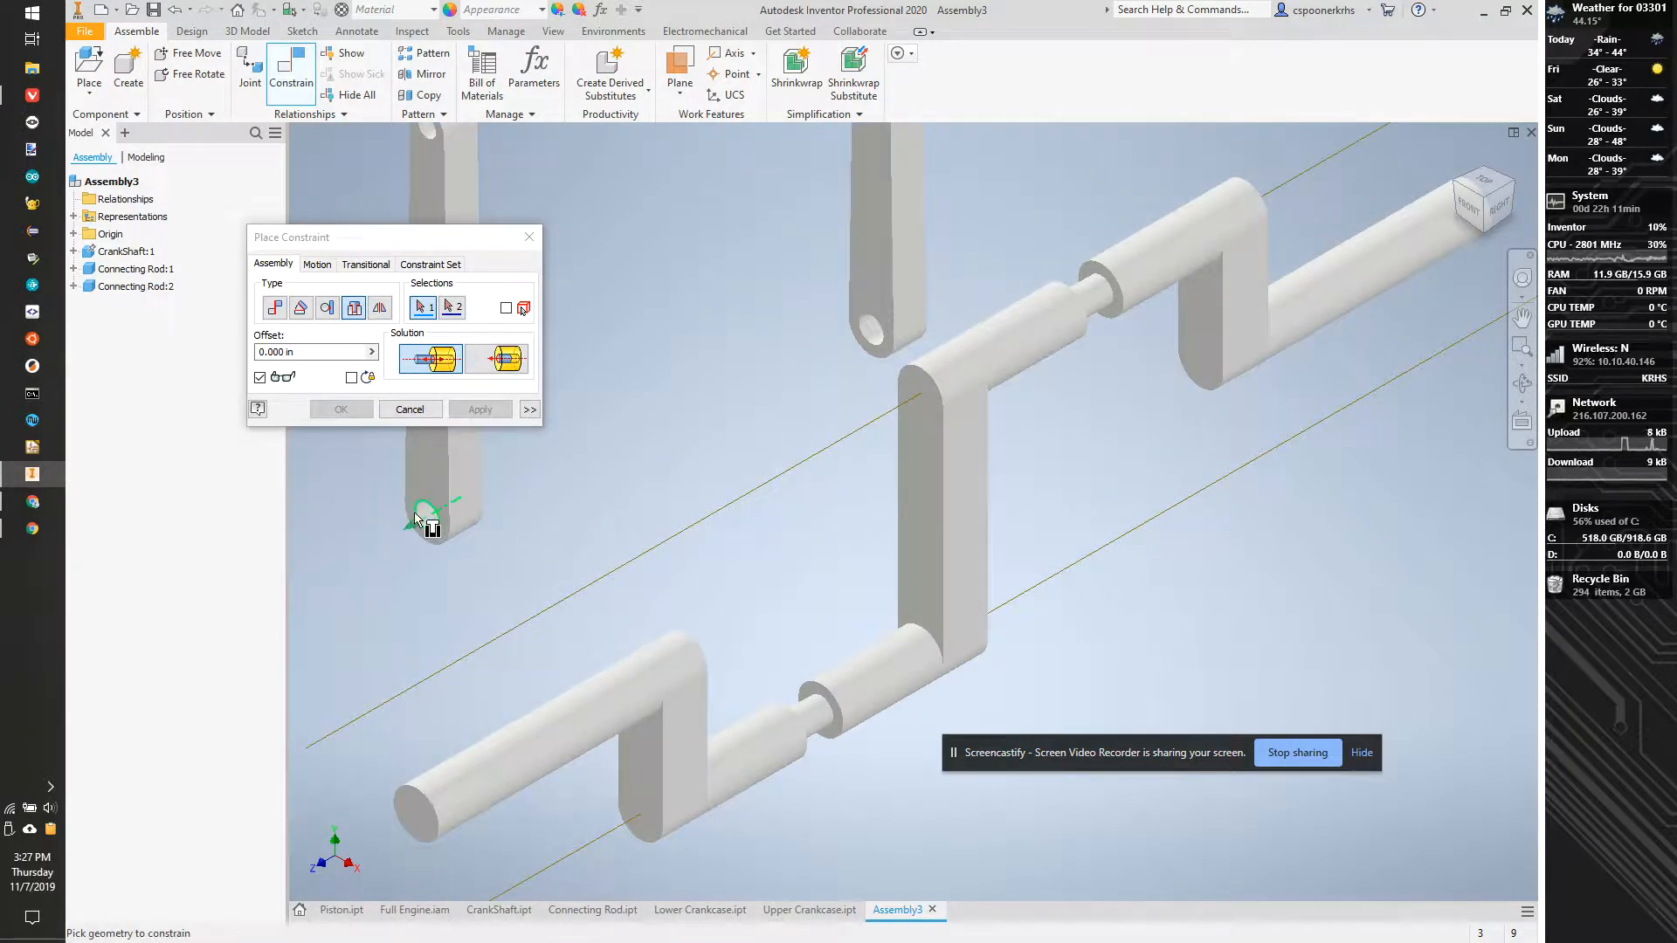
{"action": "left_click", "coordinate": [417, 519]}
{"action": "left_click", "coordinate": [830, 712]}
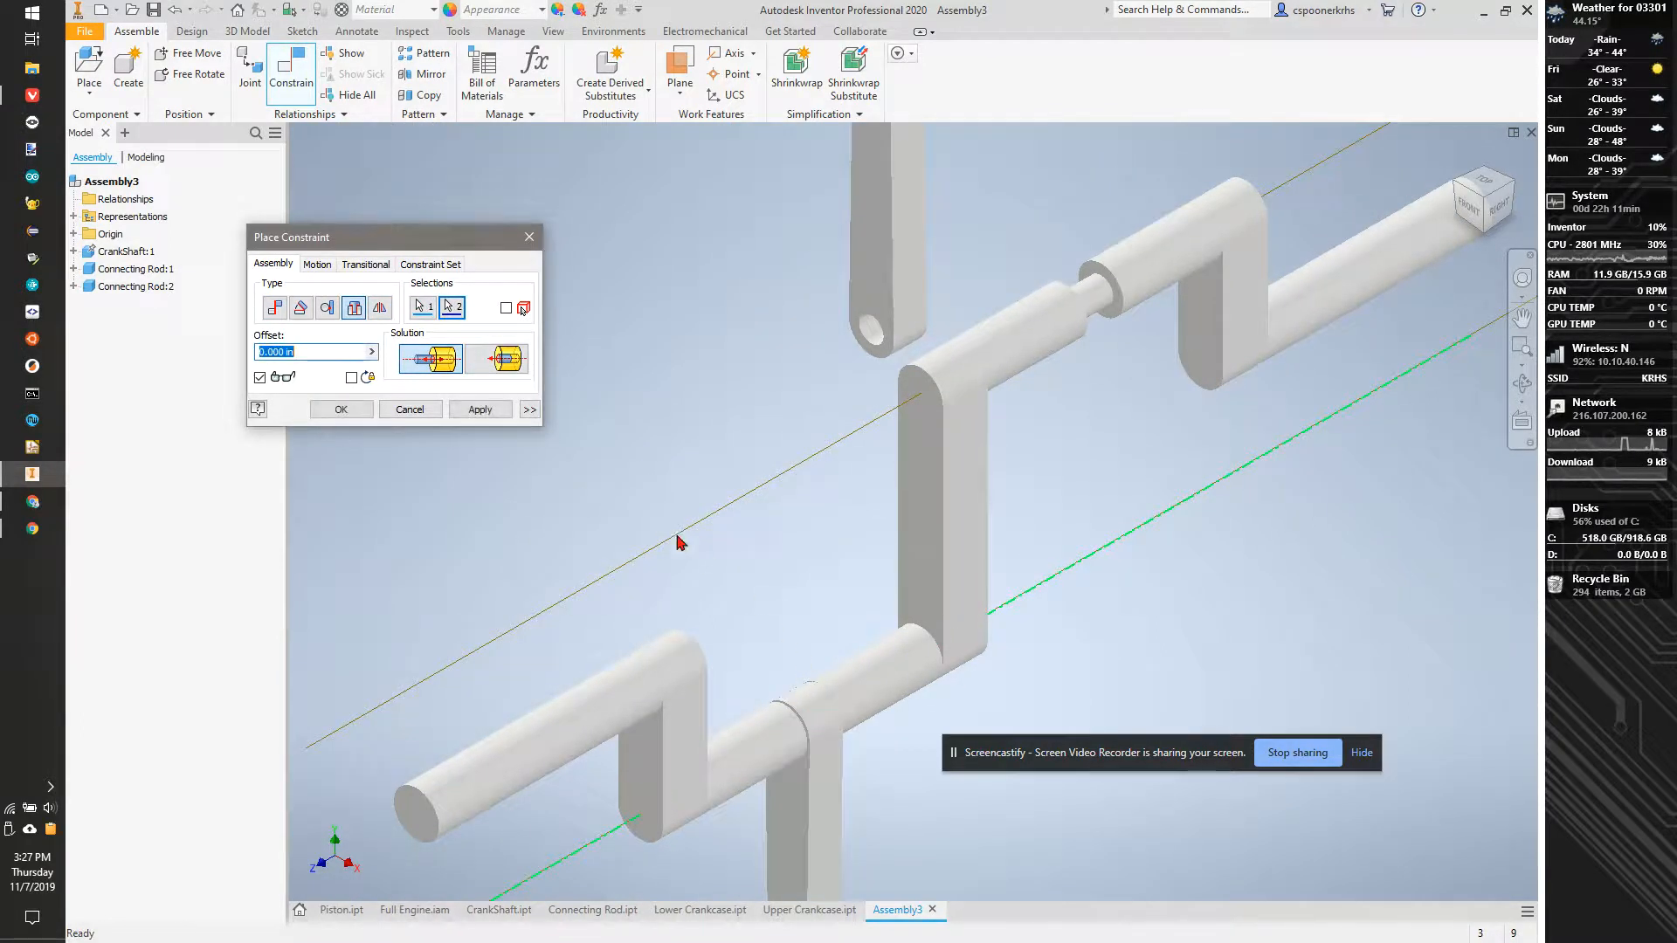
{"action": "type", "text": ".005"}
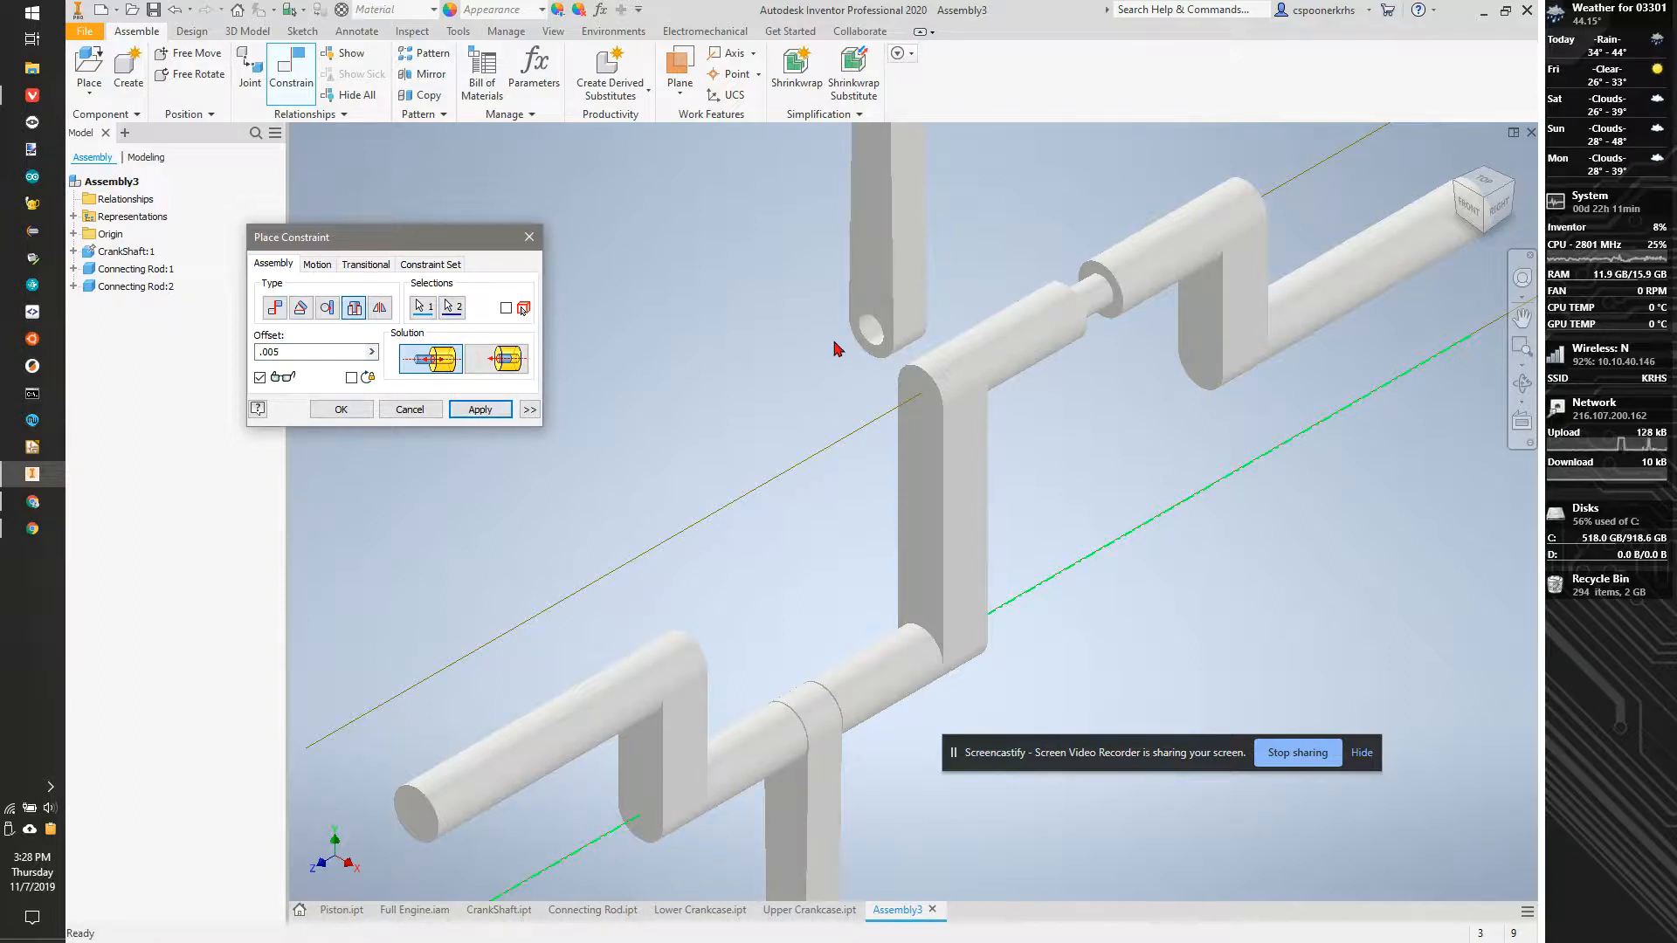
{"action": "left_click", "coordinate": [480, 410]}
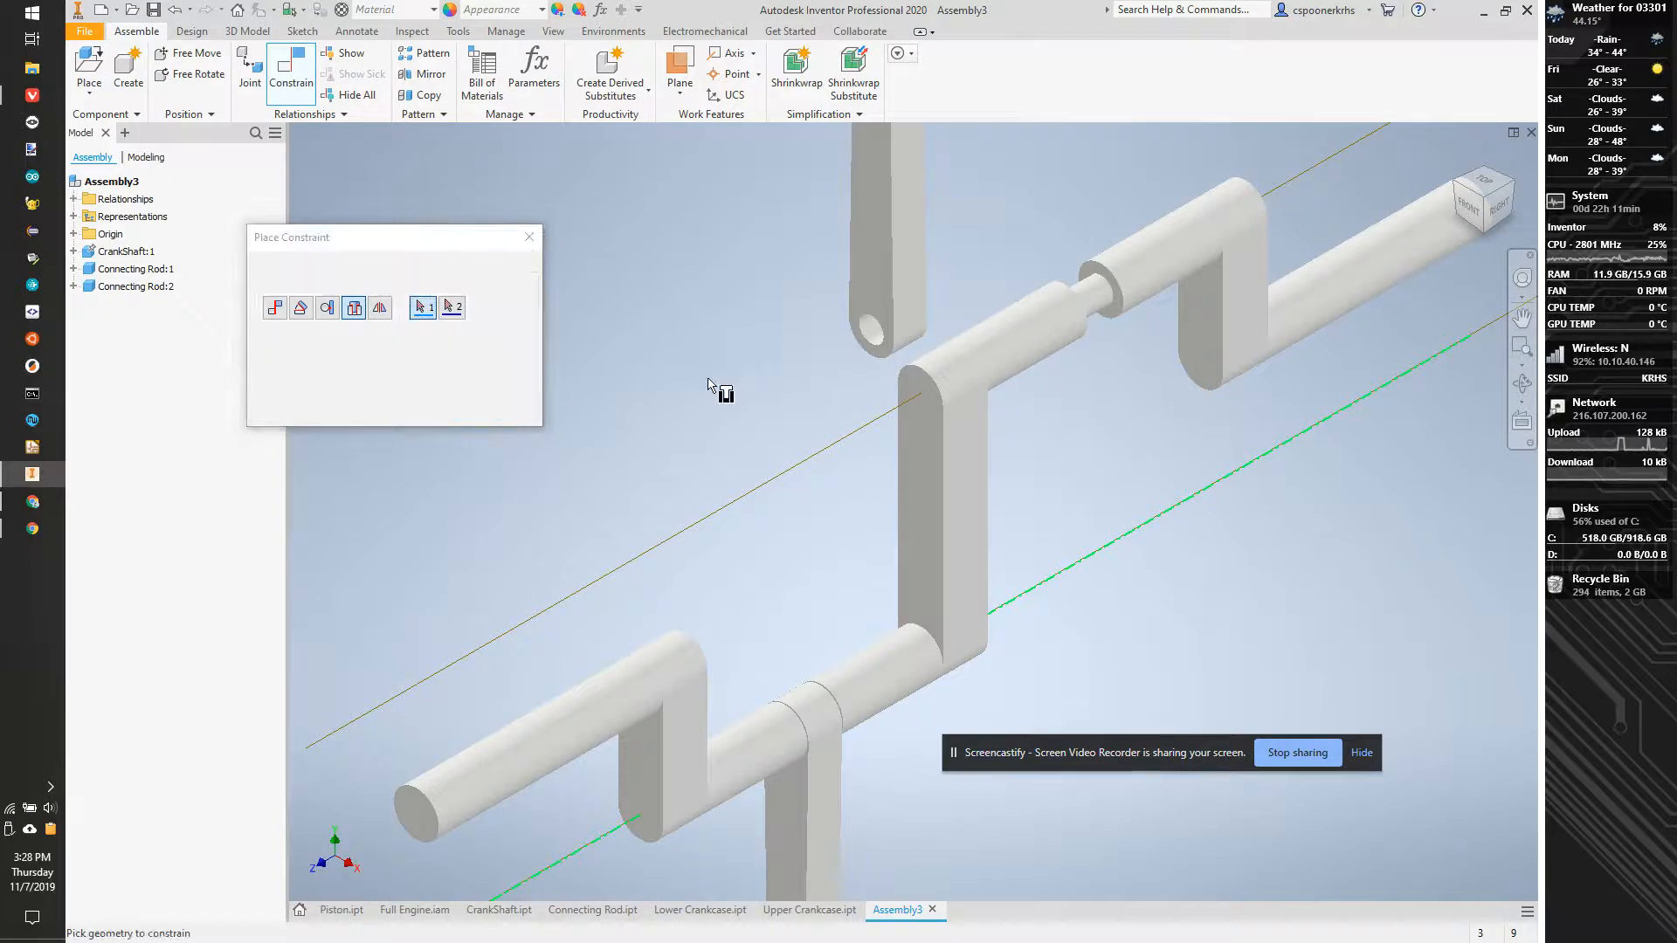
Insert the second connecting rod's lower hole onto the rear crank pin's groove edge with a .005 offset
{"action": "left_click", "coordinate": [876, 330]}
{"action": "left_click", "coordinate": [1099, 288]}
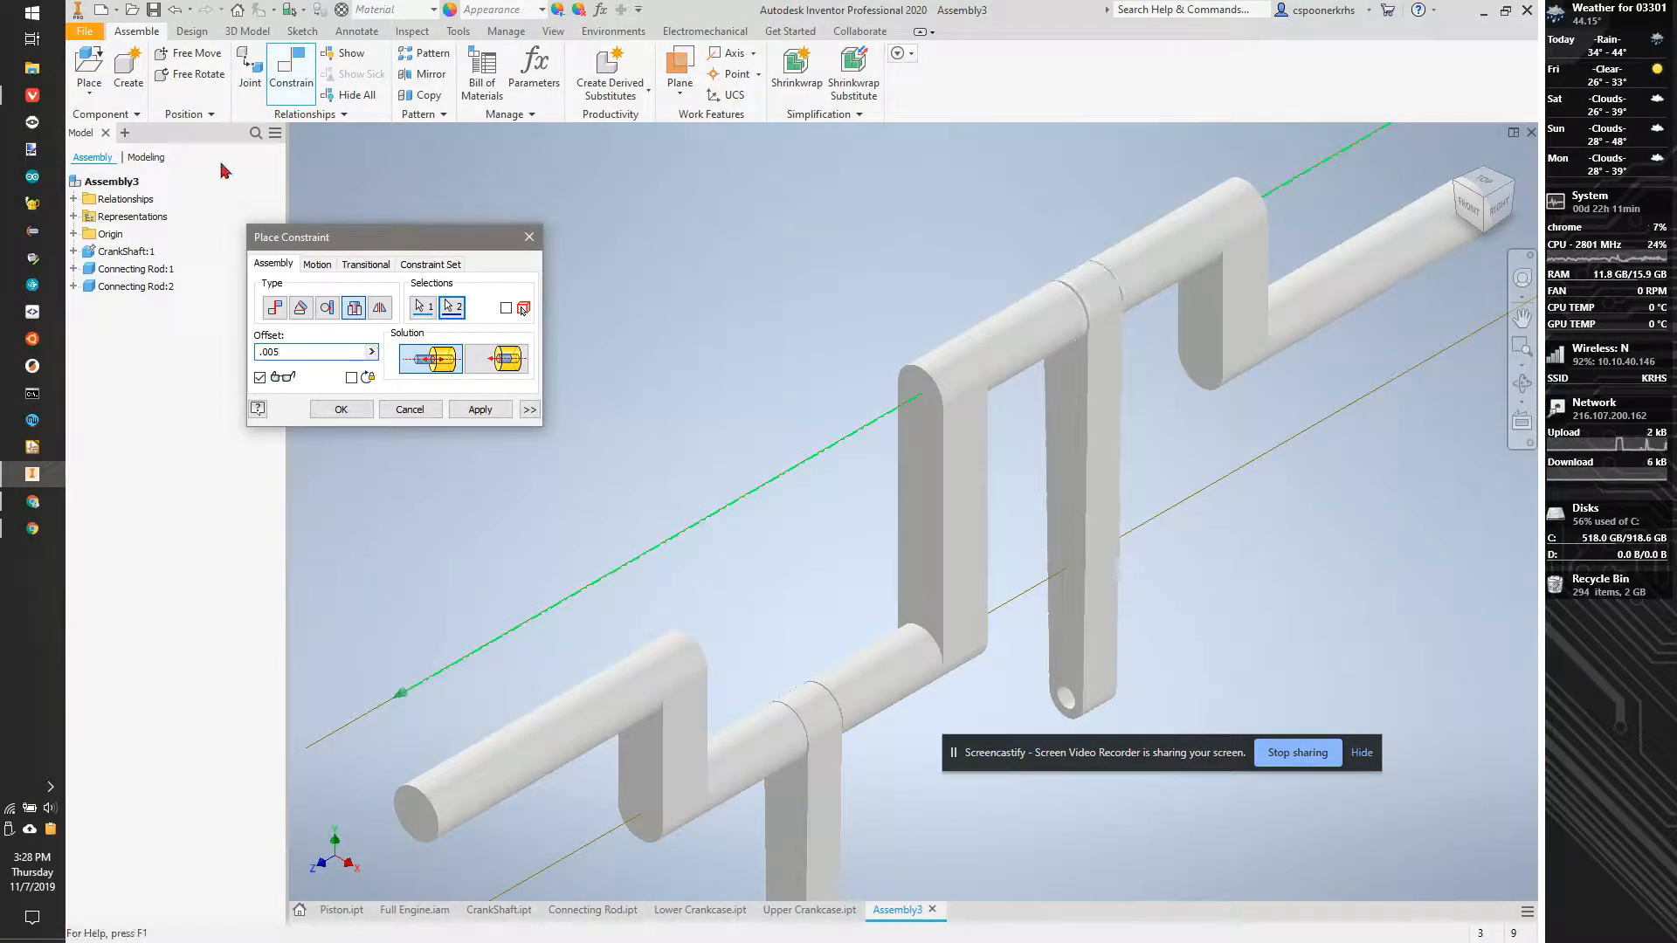
{"action": "left_click", "coordinate": [500, 414]}
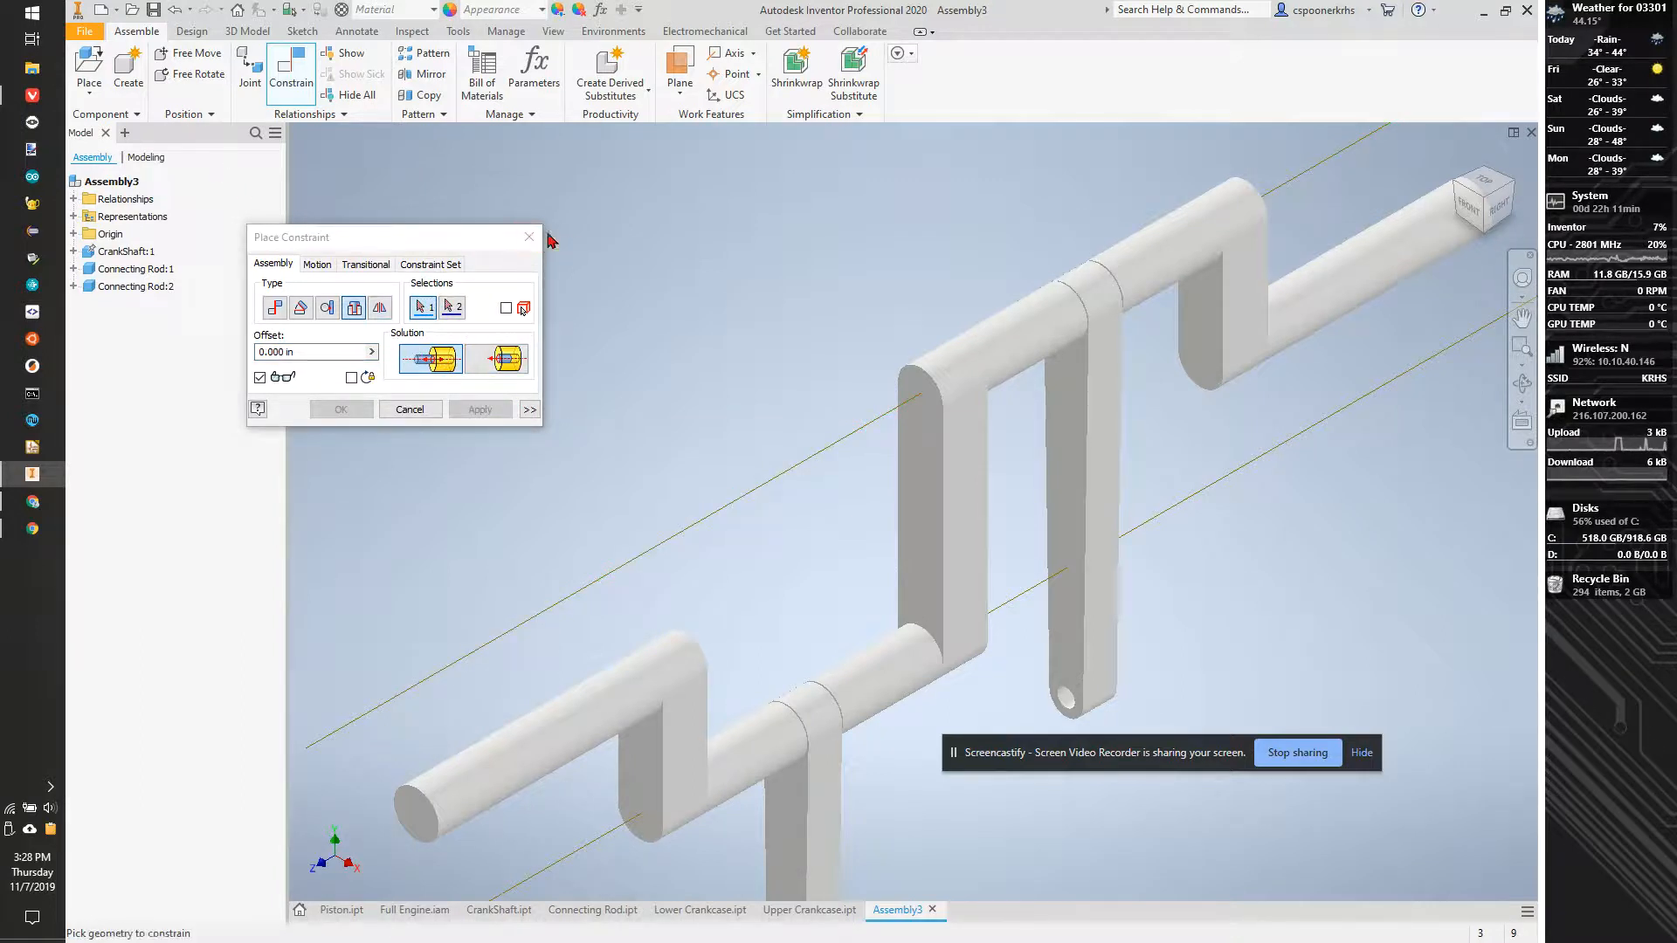
{"action": "left_click", "coordinate": [537, 238]}
Apply a flush constraint with zero offset between the matching side faces of the two connecting rods
{"action": "left_click", "coordinate": [292, 77]}
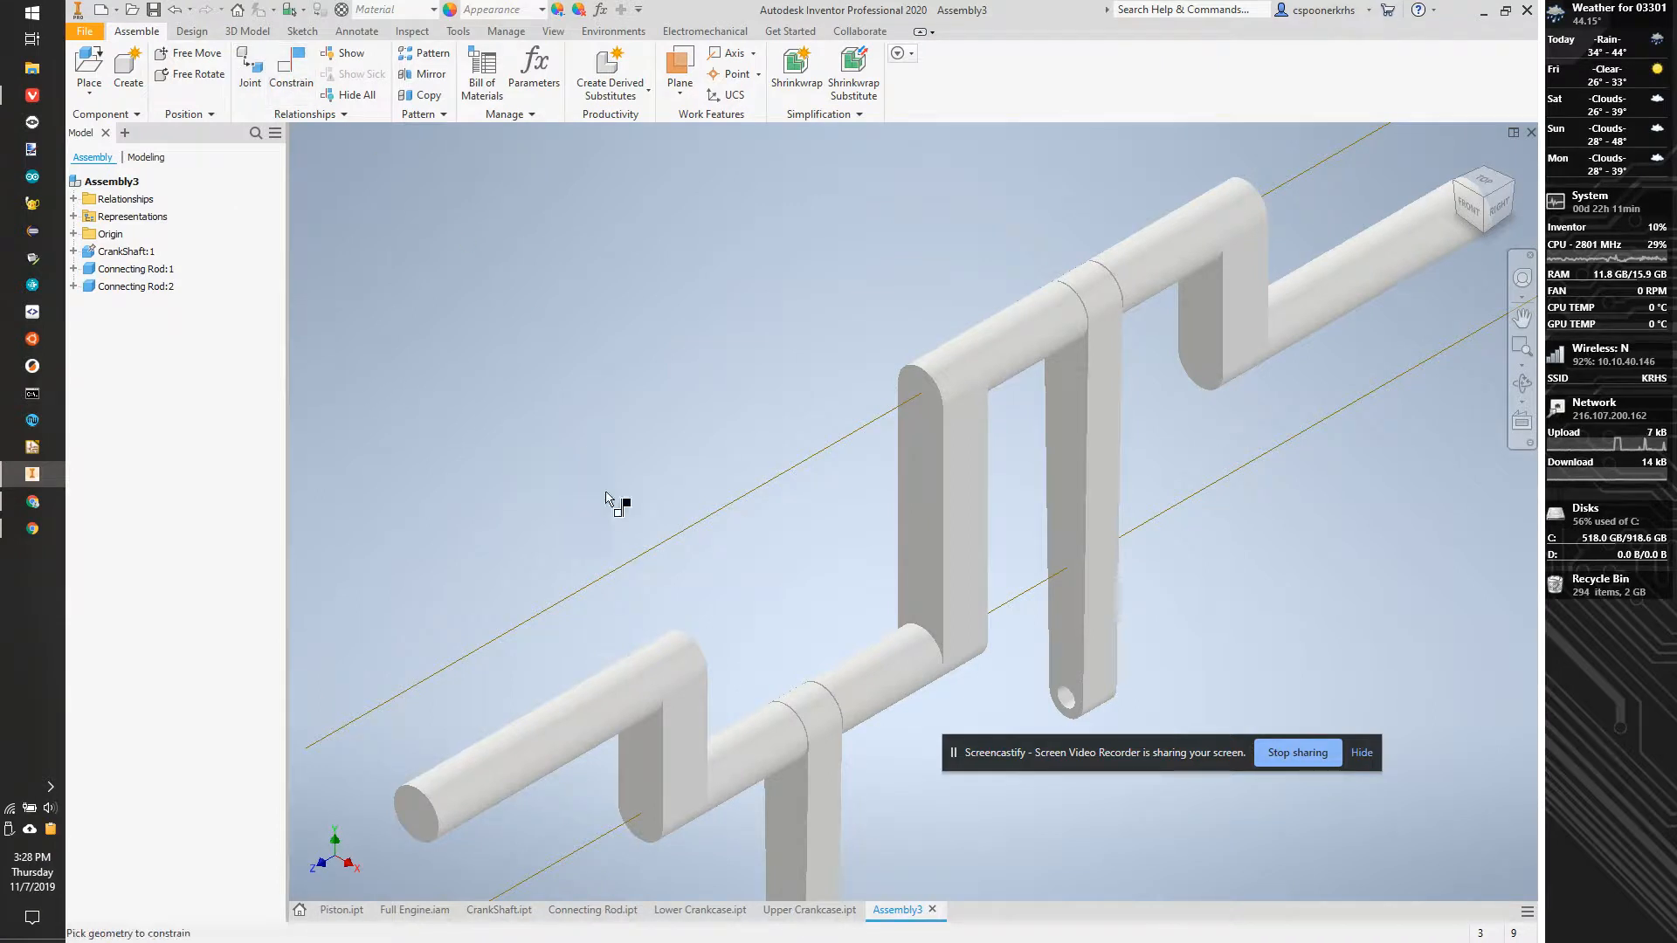
{"action": "left_click", "coordinate": [1111, 423]}
{"action": "left_click", "coordinate": [834, 780]}
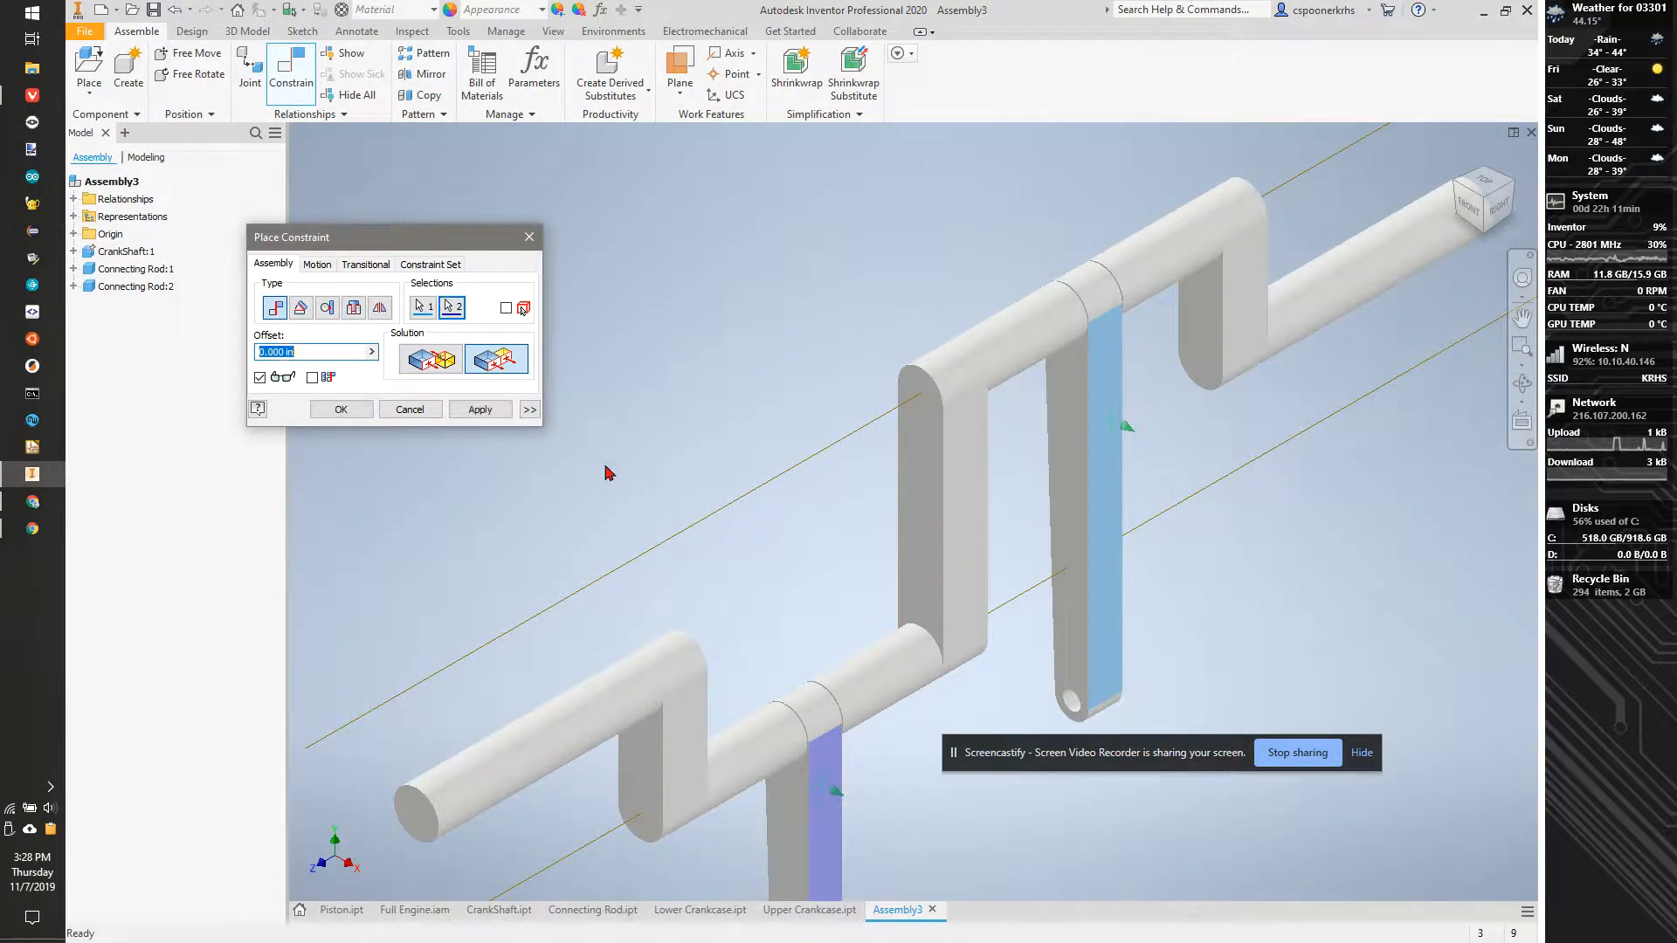
{"action": "left_click", "coordinate": [480, 409]}
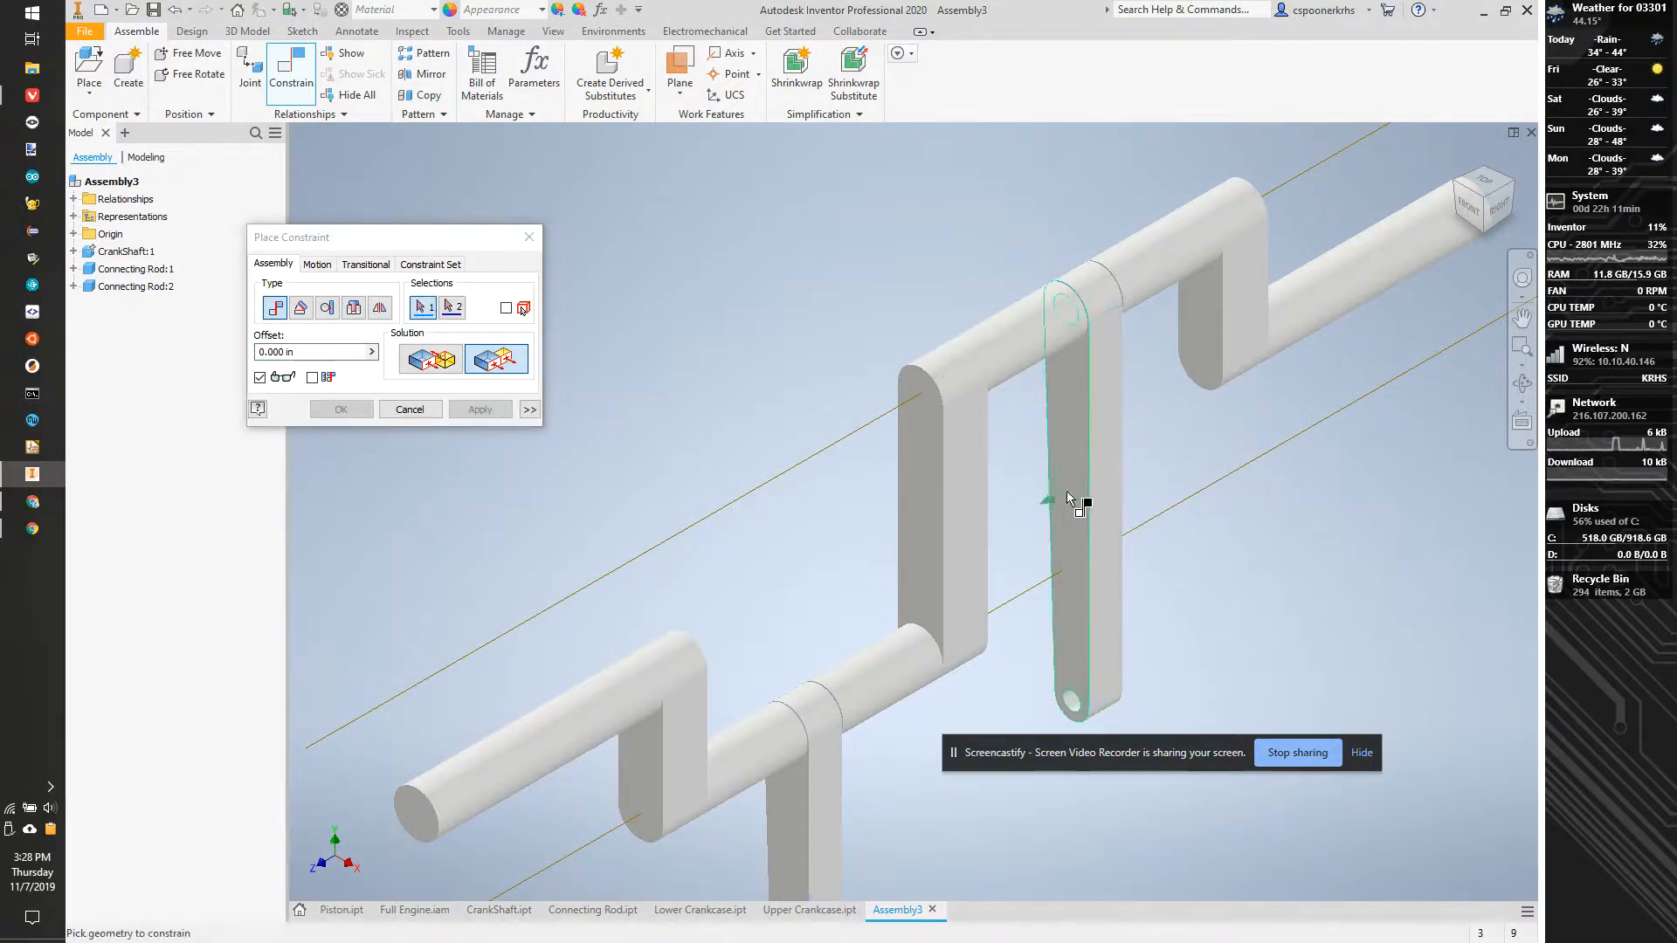
Constrain the rear connecting rod's side face flush with the side face of the crankshaft's middle web, using zero offset
{"action": "left_click", "coordinate": [966, 524]}
{"action": "scroll", "coordinate": [912, 568], "scroll_direction": "down", "scroll_amount": 4}
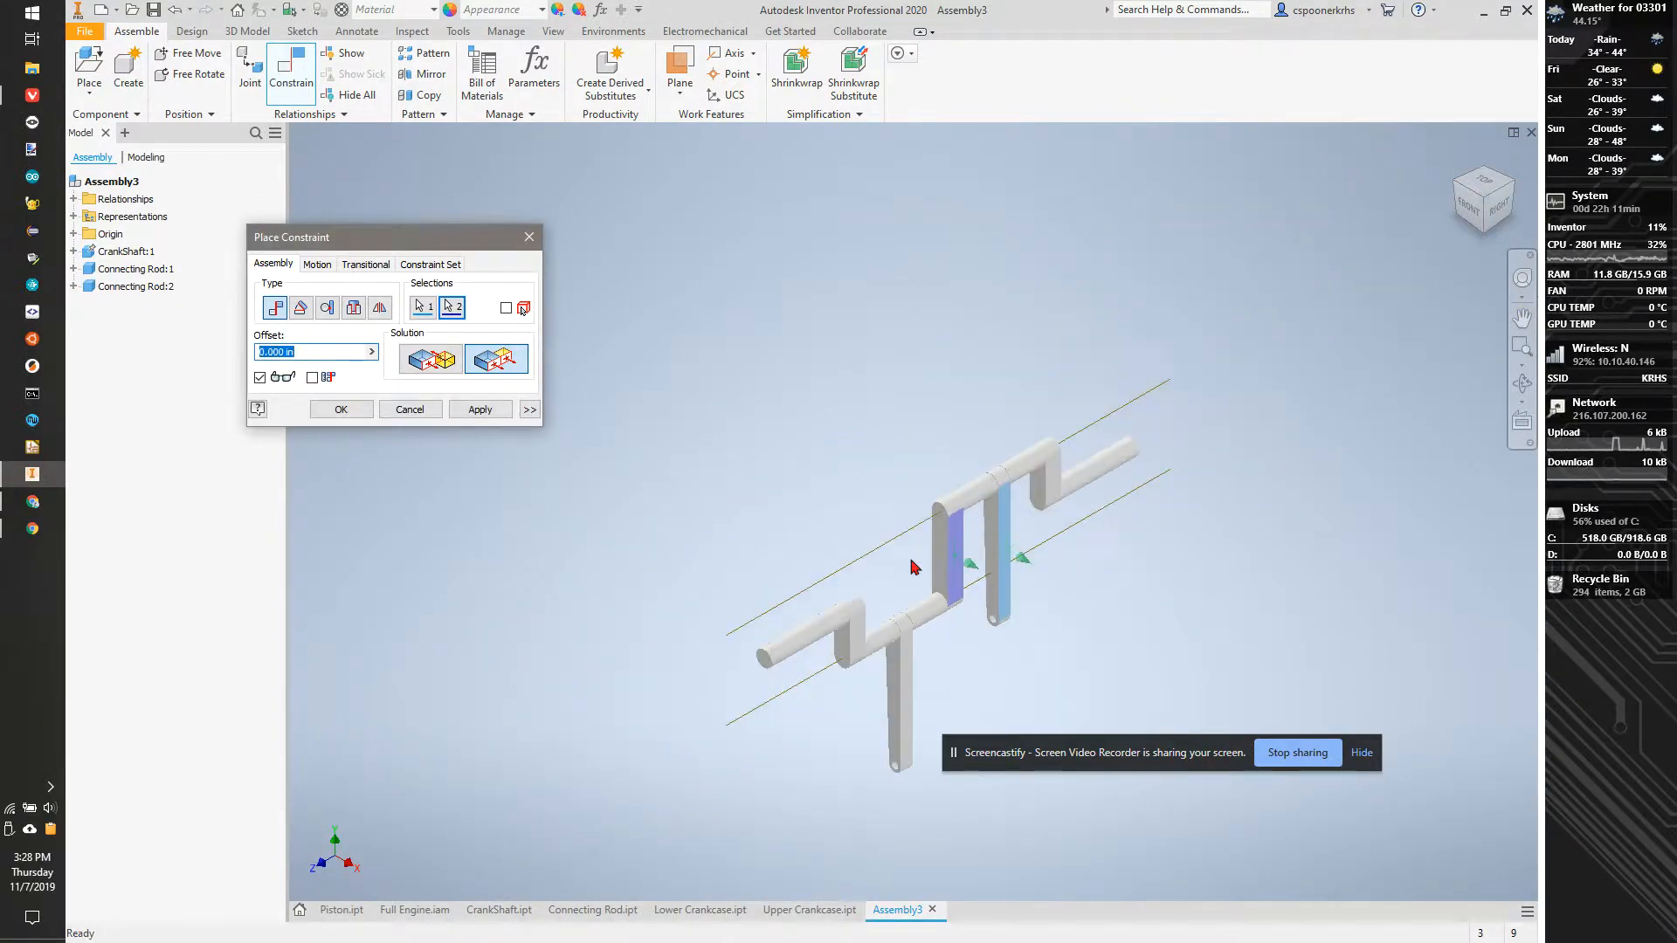
{"action": "left_click", "coordinate": [480, 408]}
{"action": "left_click", "coordinate": [1471, 207]}
{"action": "scroll", "coordinate": [943, 492], "scroll_direction": "down", "scroll_amount": 5}
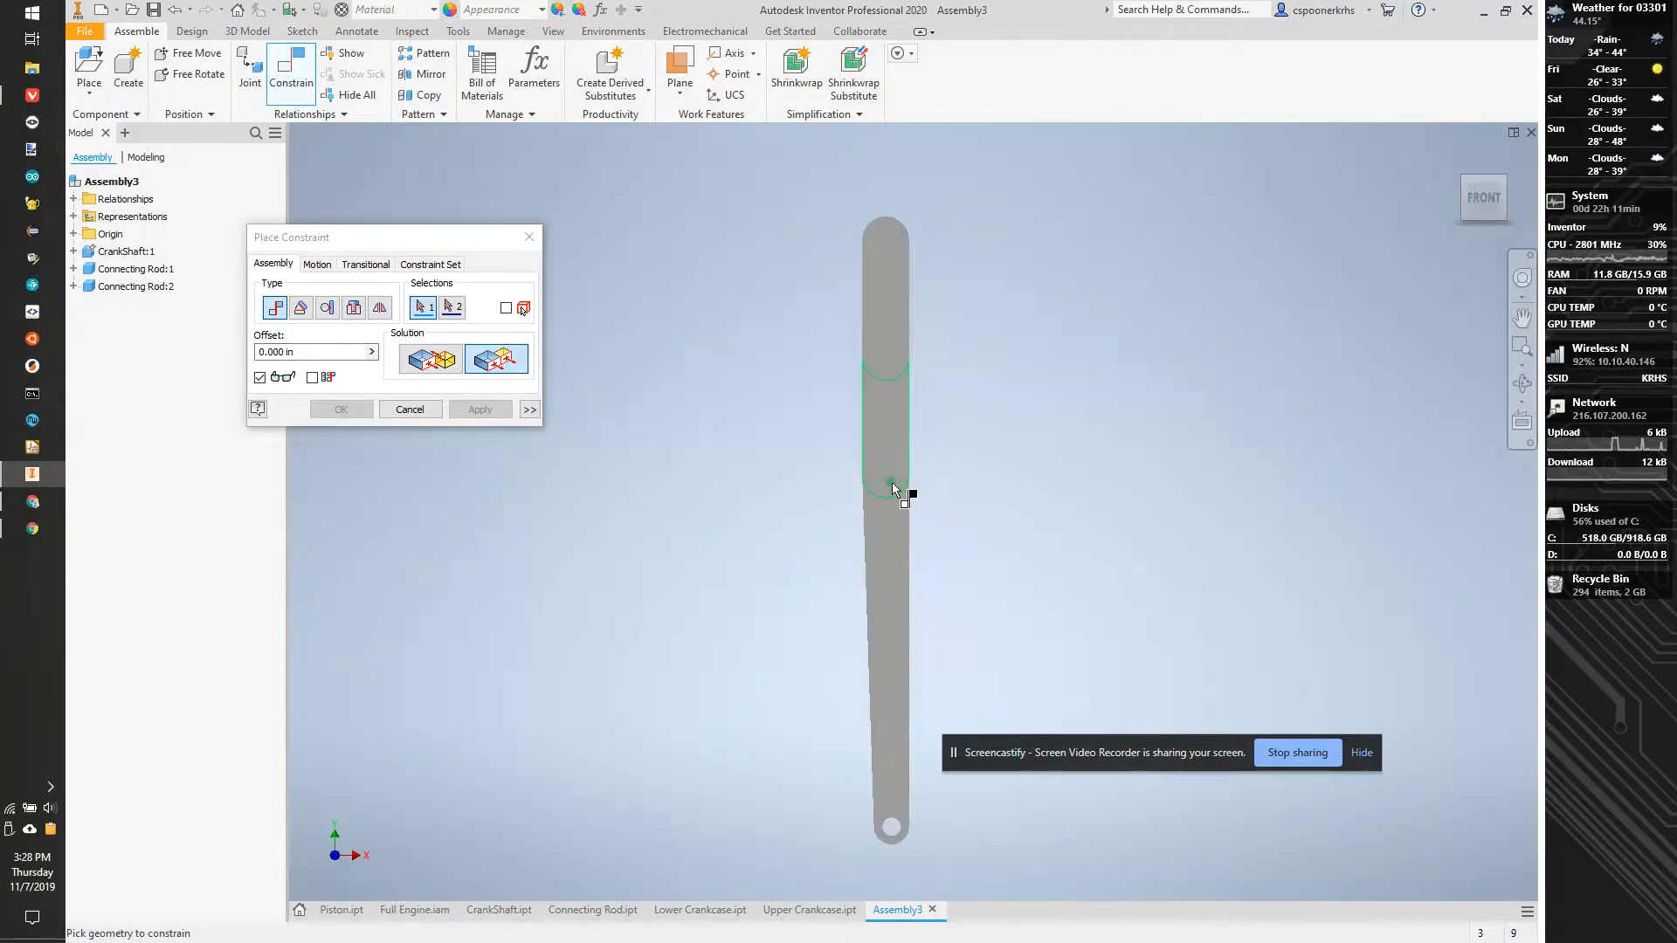
{"action": "scroll", "coordinate": [959, 427], "scroll_direction": "up", "scroll_amount": 2}
{"action": "left_click", "coordinate": [1476, 200]}
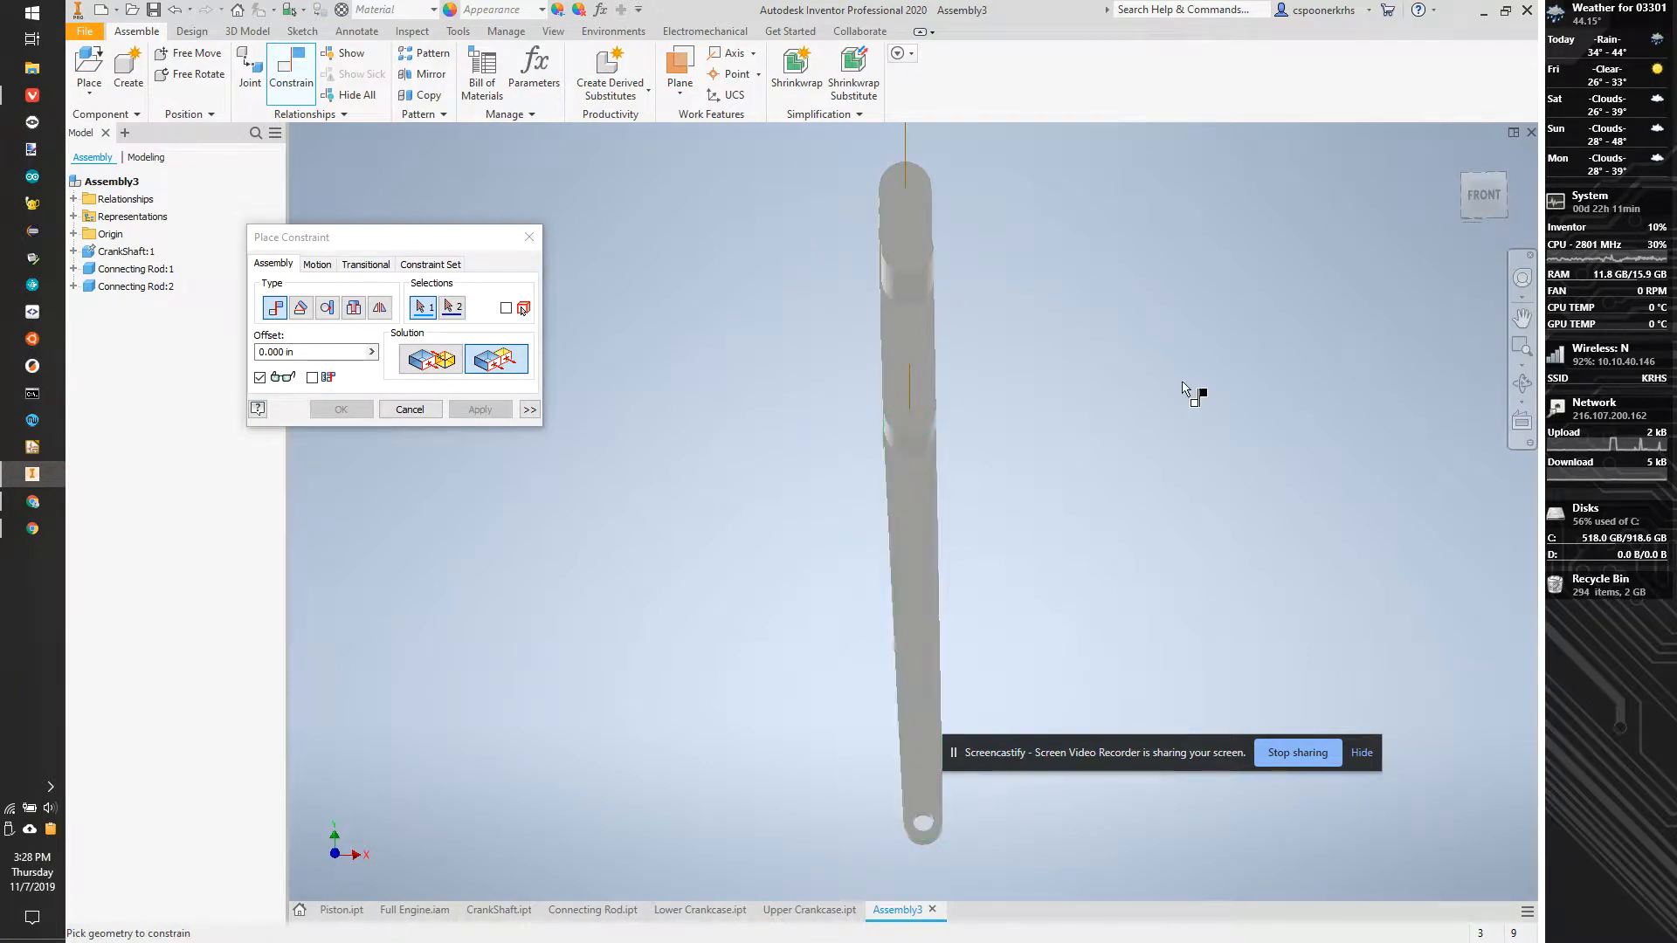
{"action": "left_click", "coordinate": [1478, 194]}
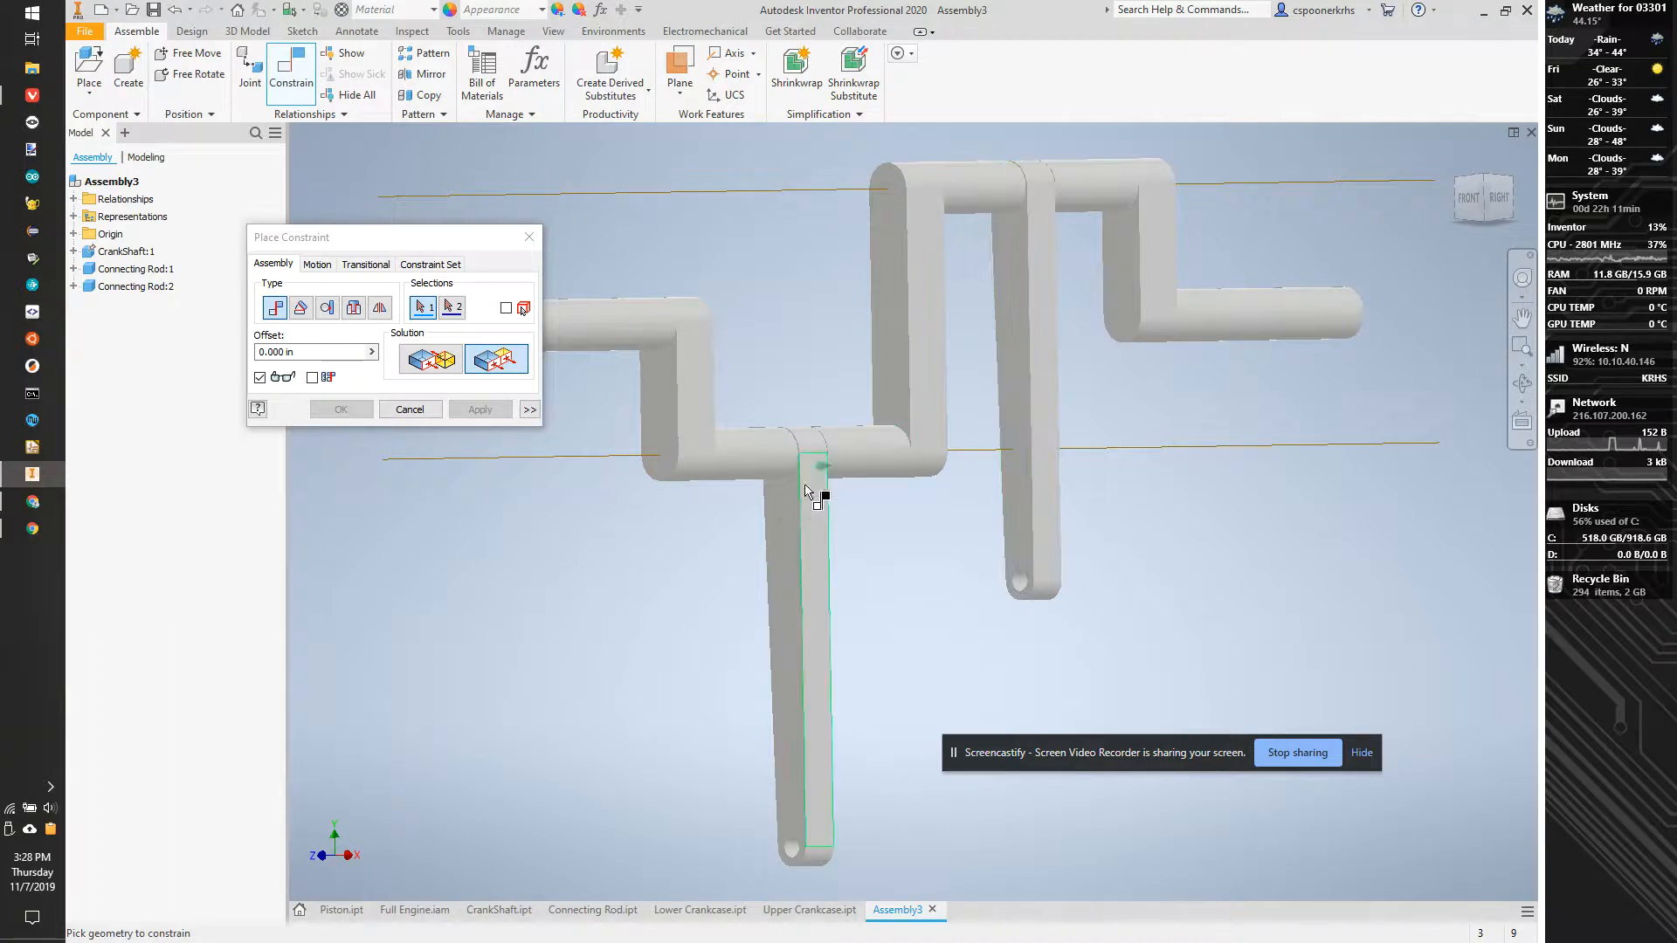
{"action": "left_click", "coordinate": [528, 237]}
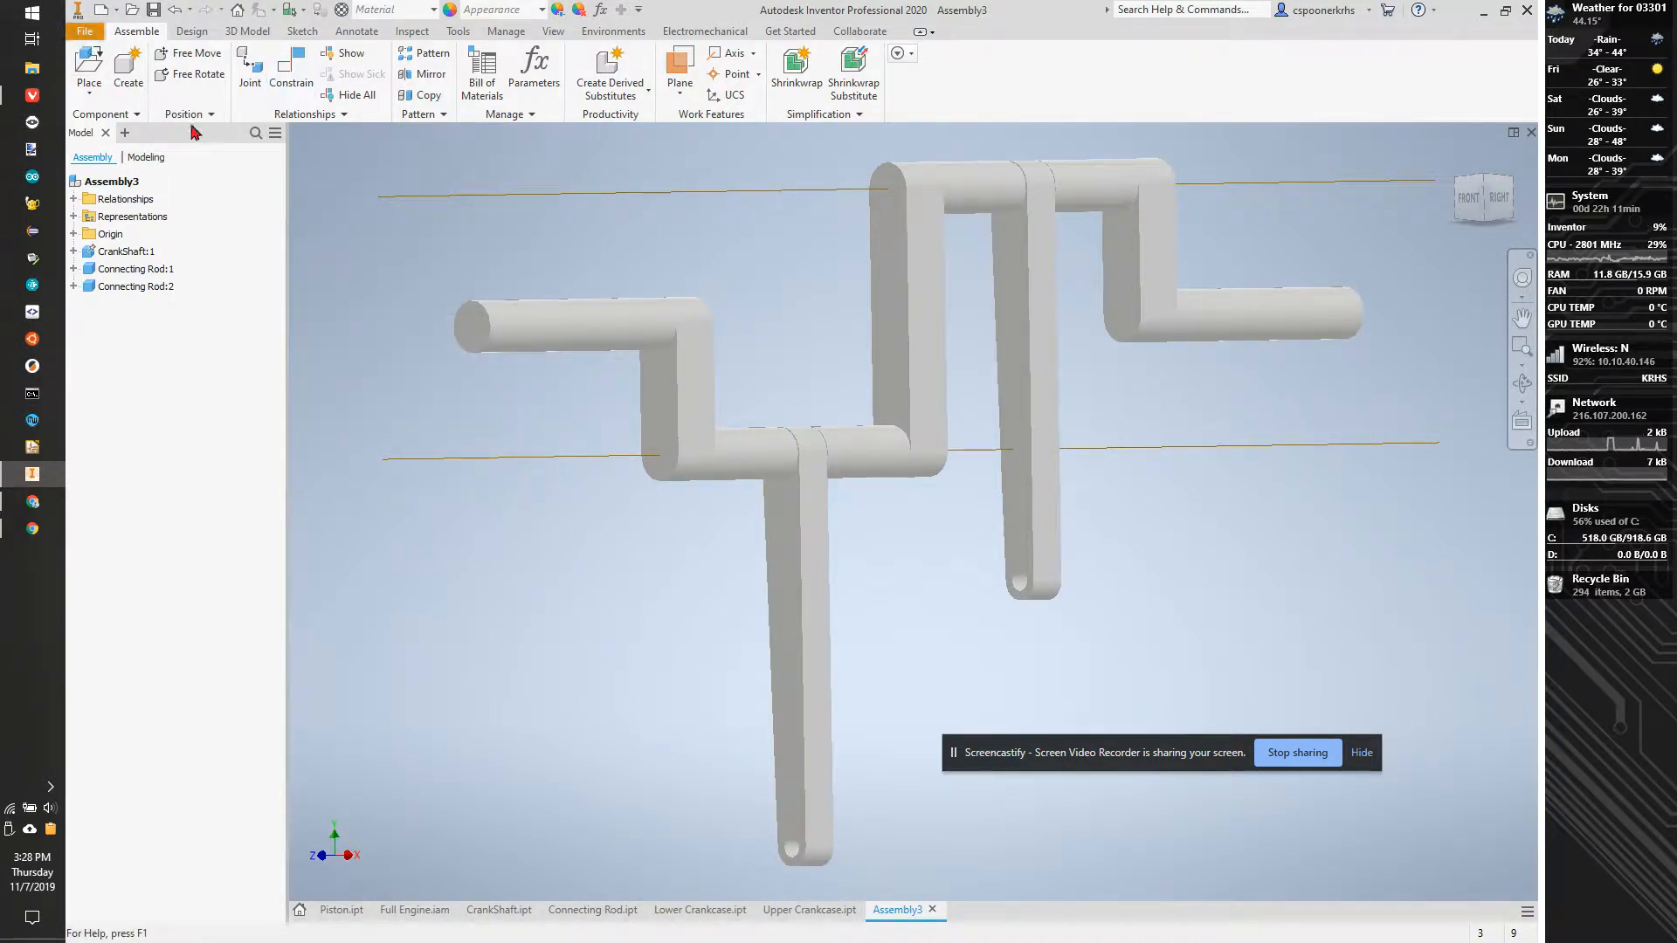
Export the assembly as the STL file Crank Assembly in the 3D Engine 2019 folder
{"action": "mouse_move", "coordinate": [179, 219]}
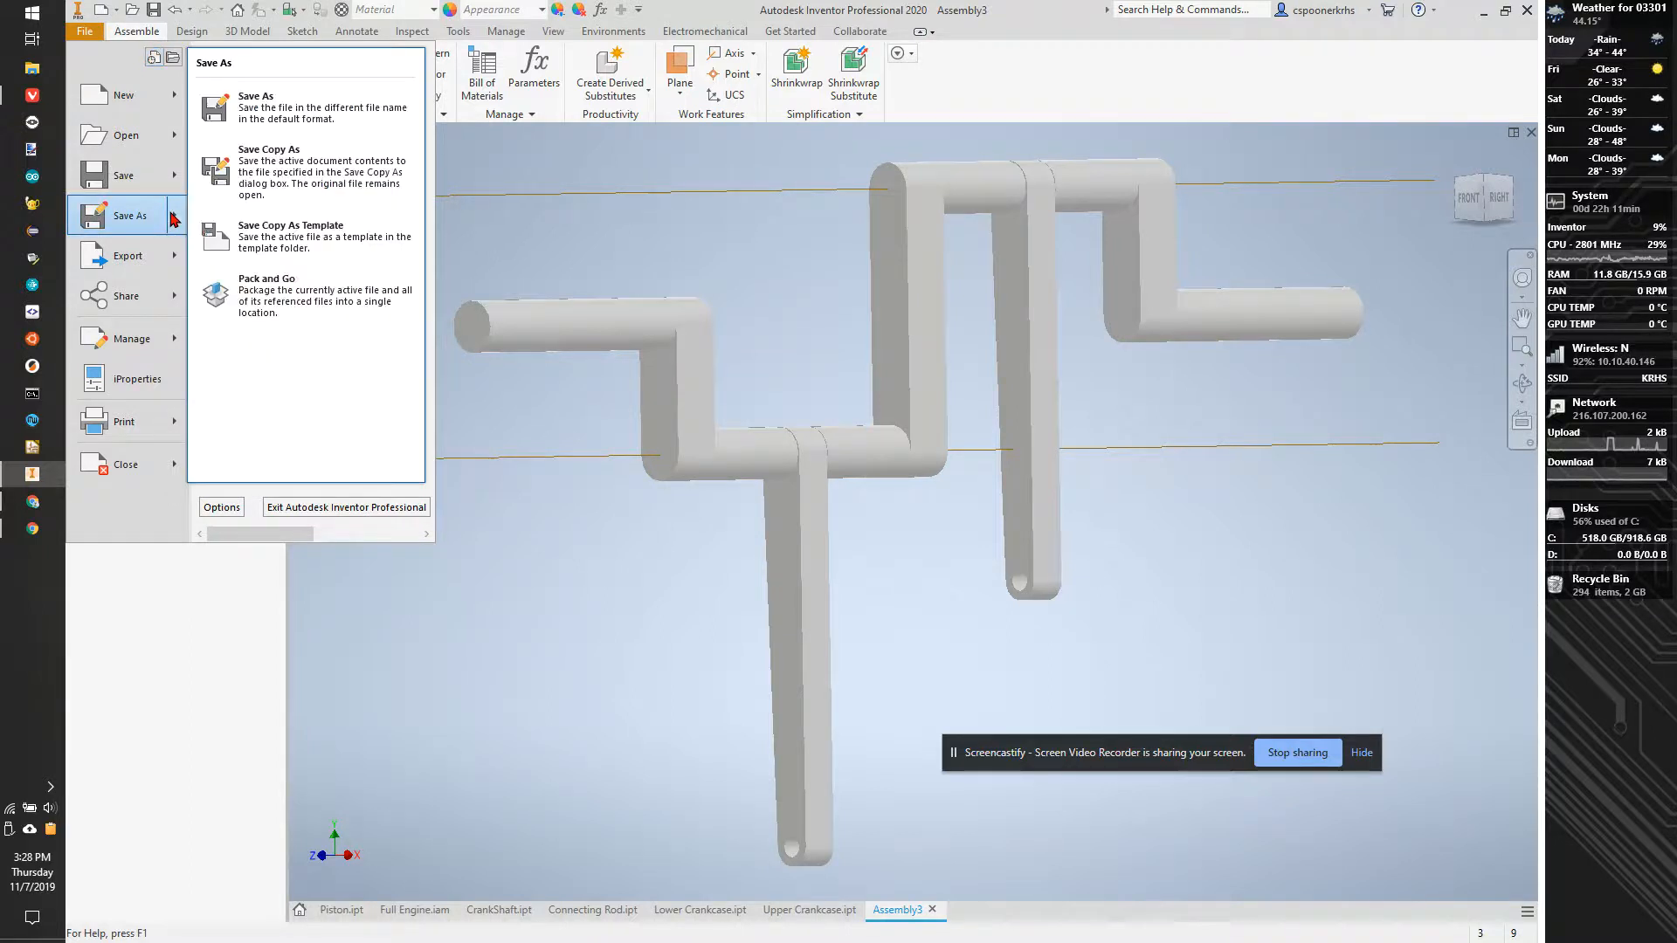
{"action": "left_click", "coordinate": [253, 182]}
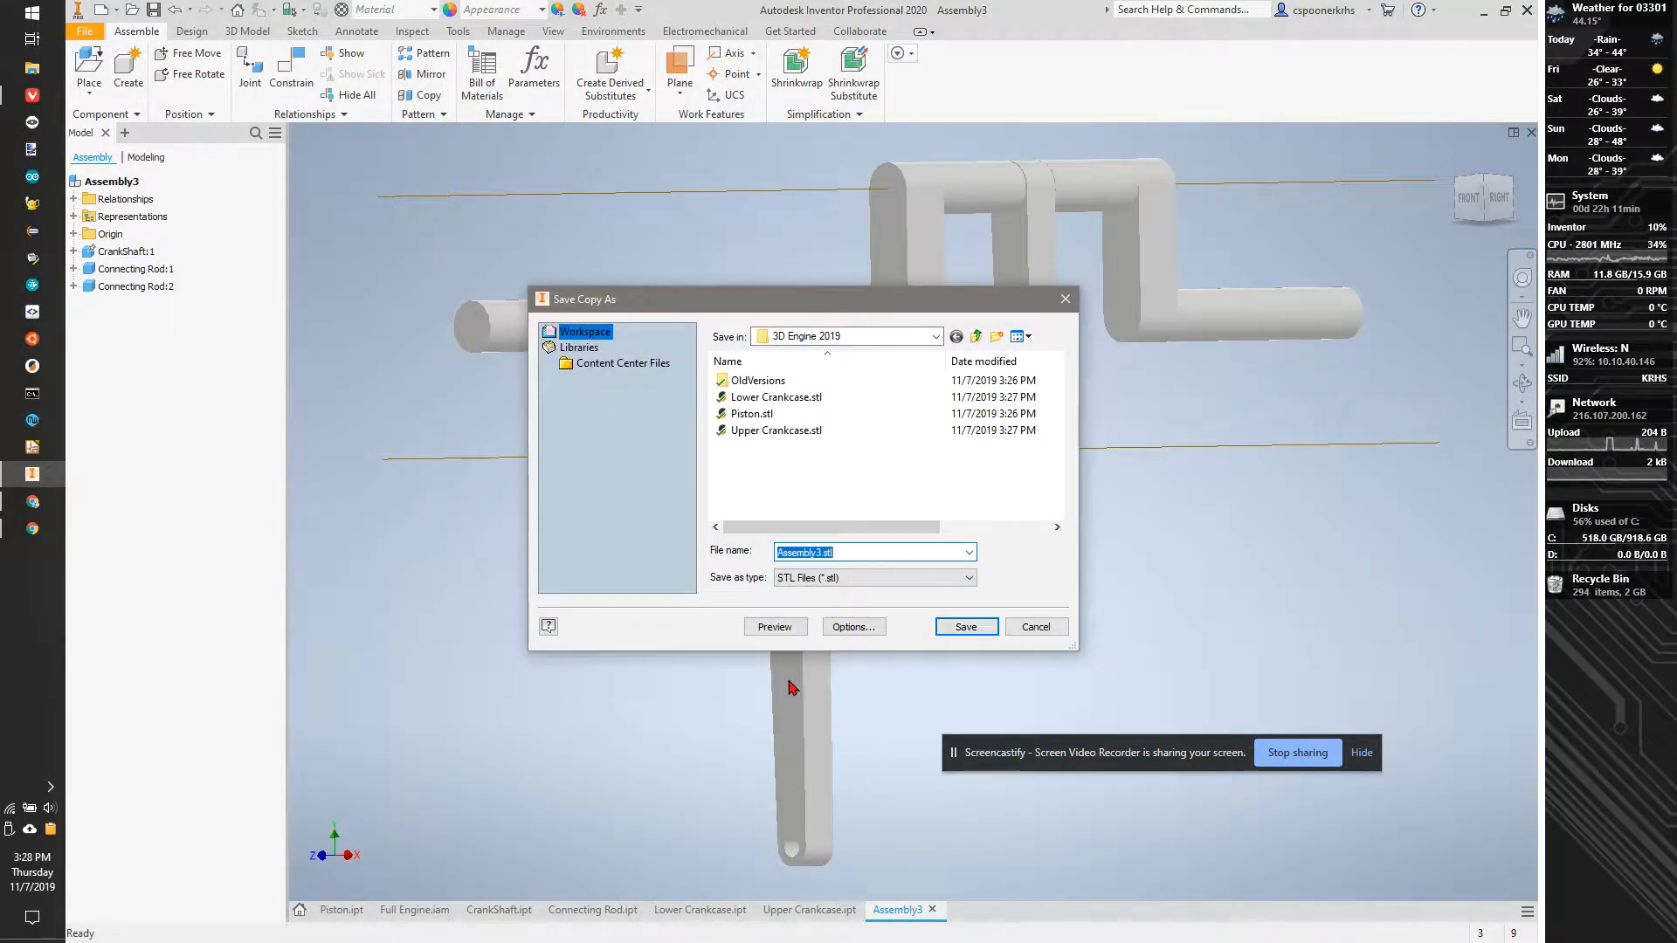
{"action": "type", "text": "Crank Ass"}
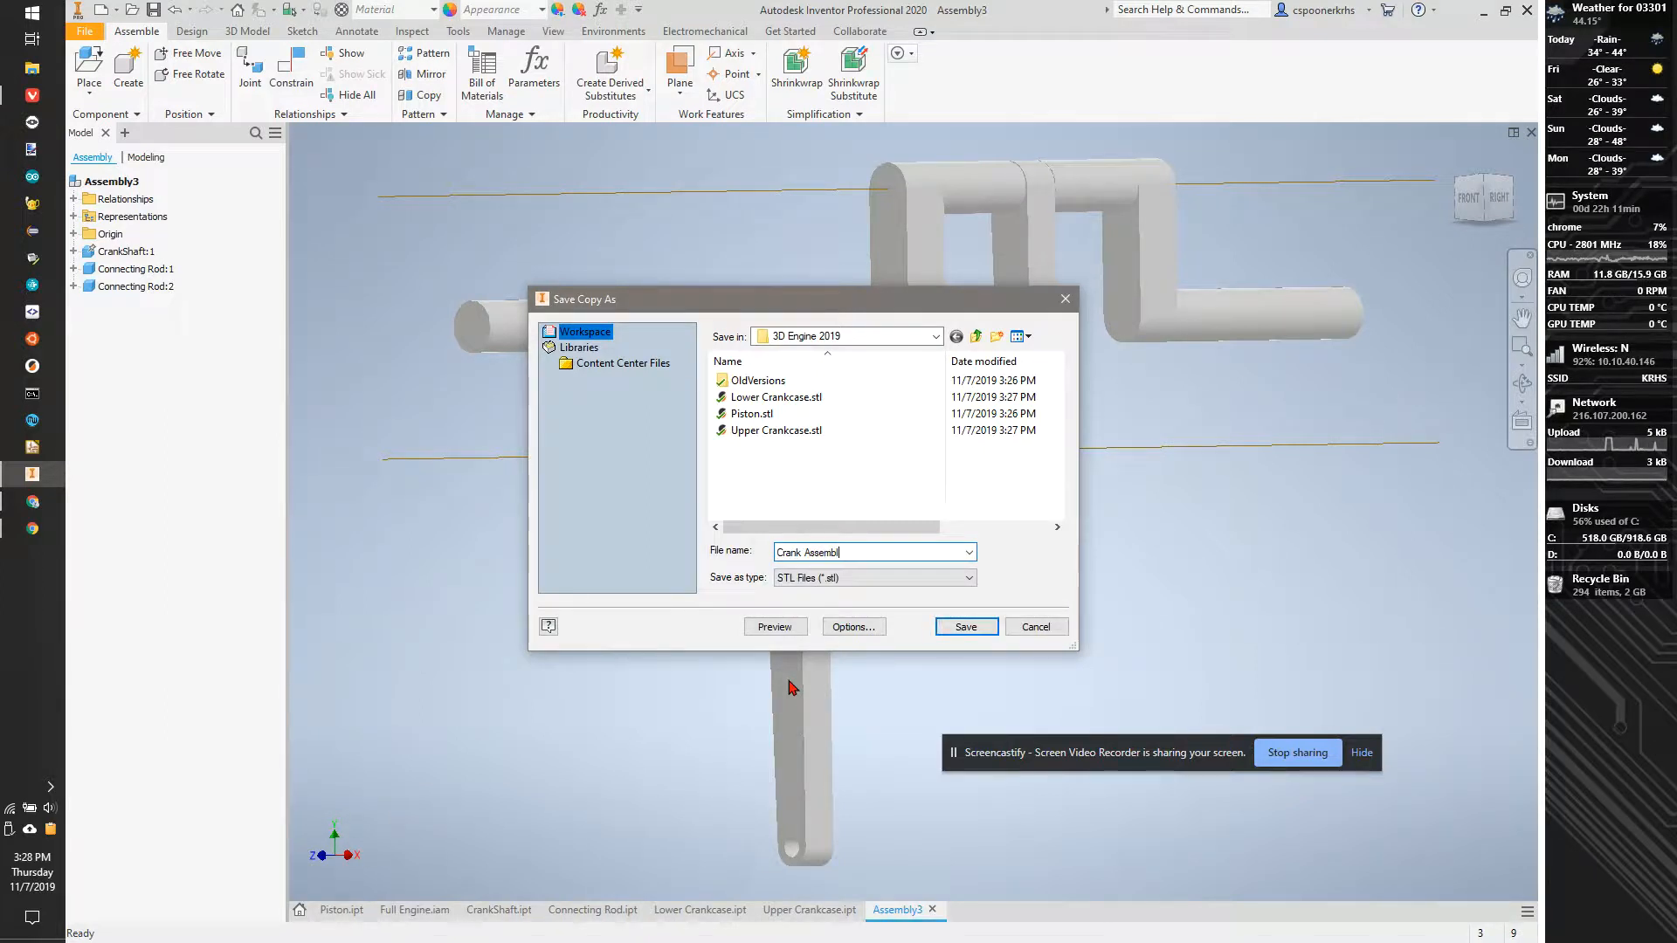
{"action": "left_click", "coordinate": [973, 629]}
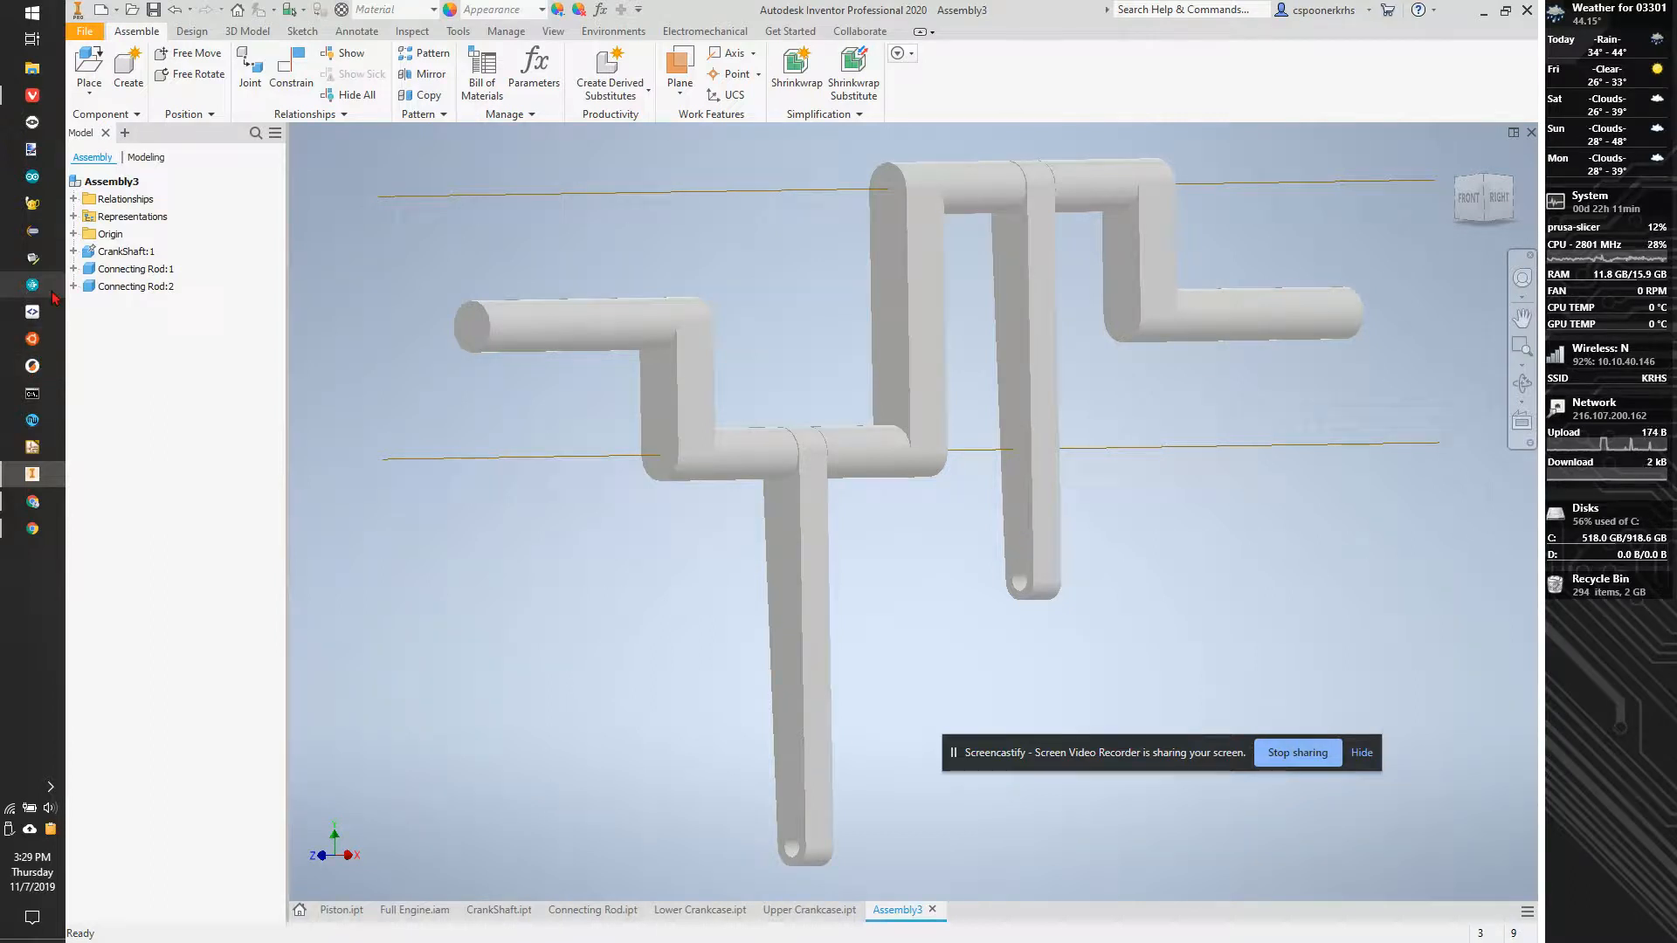
In PrusaSlicer, import Crank Assembly.stl, Lower Crankcase.stl, Piston.stl and Upper Crankcase.stl, and arrange them on the print bed
{"action": "left_click", "coordinate": [32, 365]}
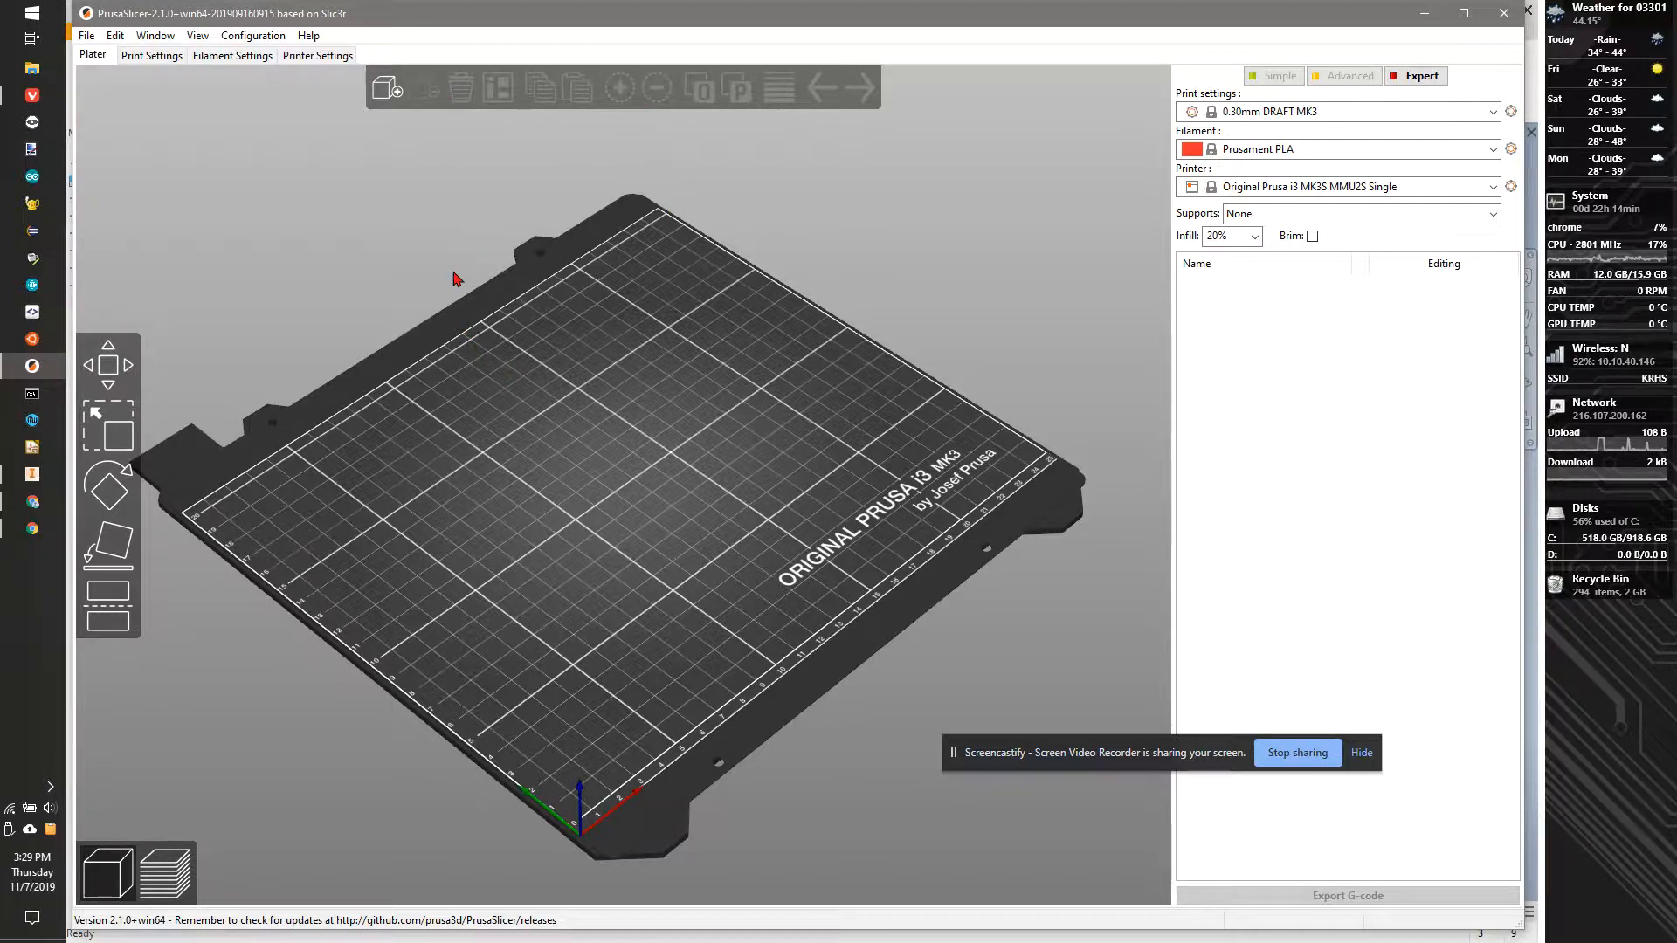
{"action": "left_click", "coordinate": [391, 98]}
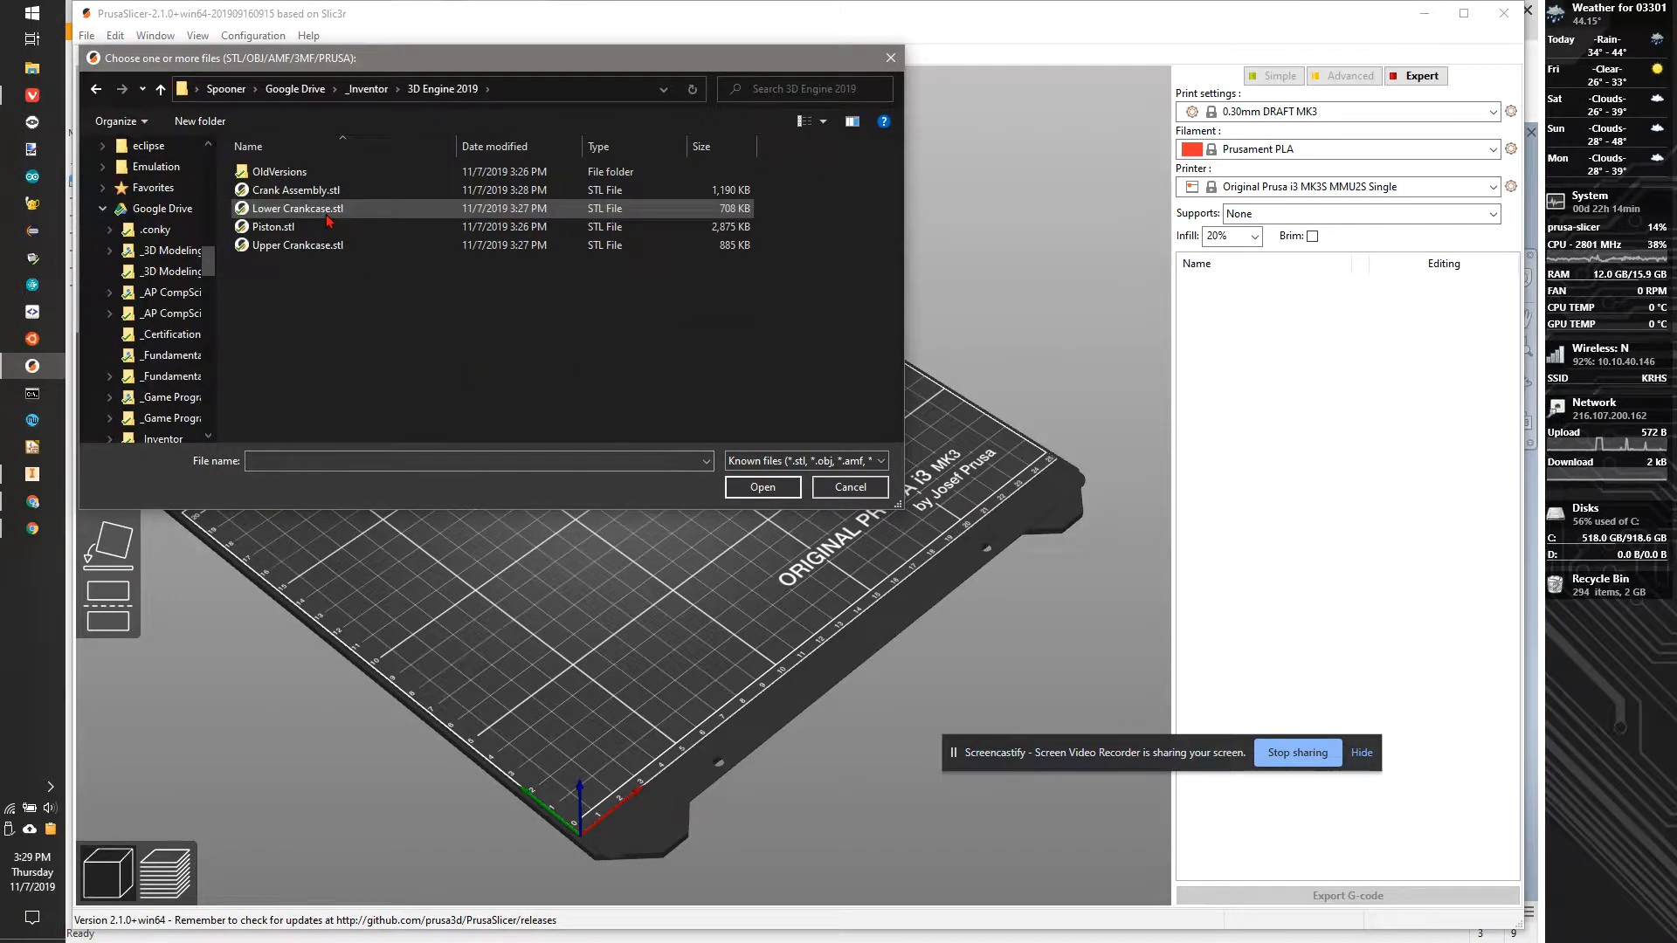
{"action": "left_click", "coordinate": [323, 190]}
{"action": "left_click", "coordinate": [318, 248], "text": "shift"}
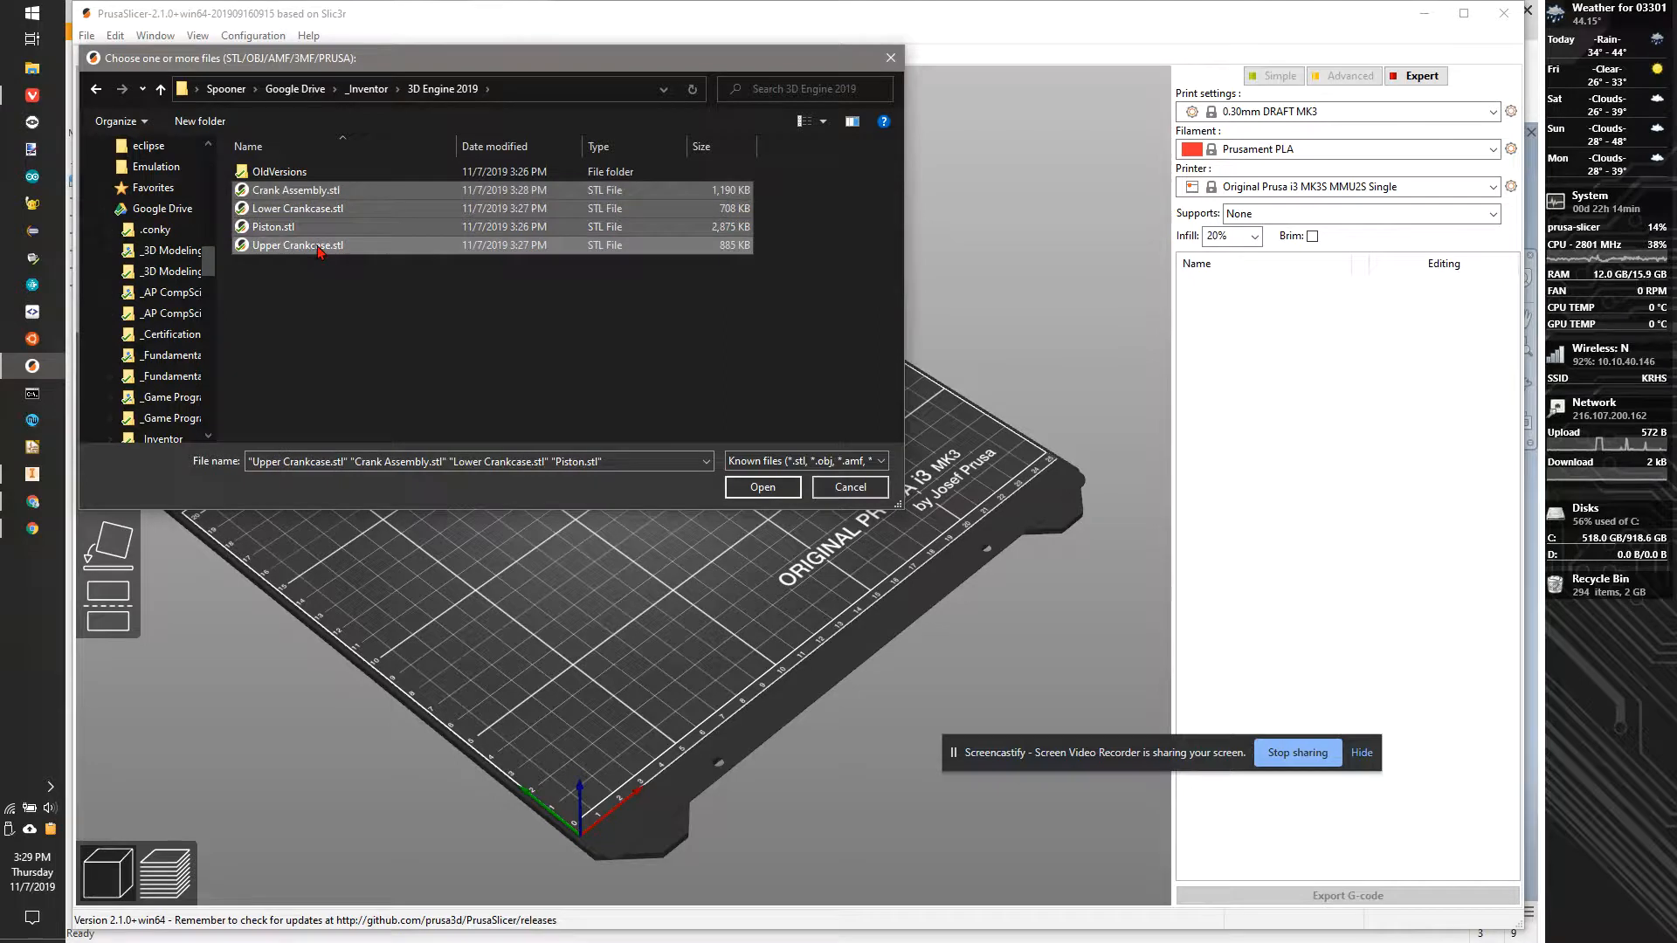
{"action": "left_click", "coordinate": [753, 489]}
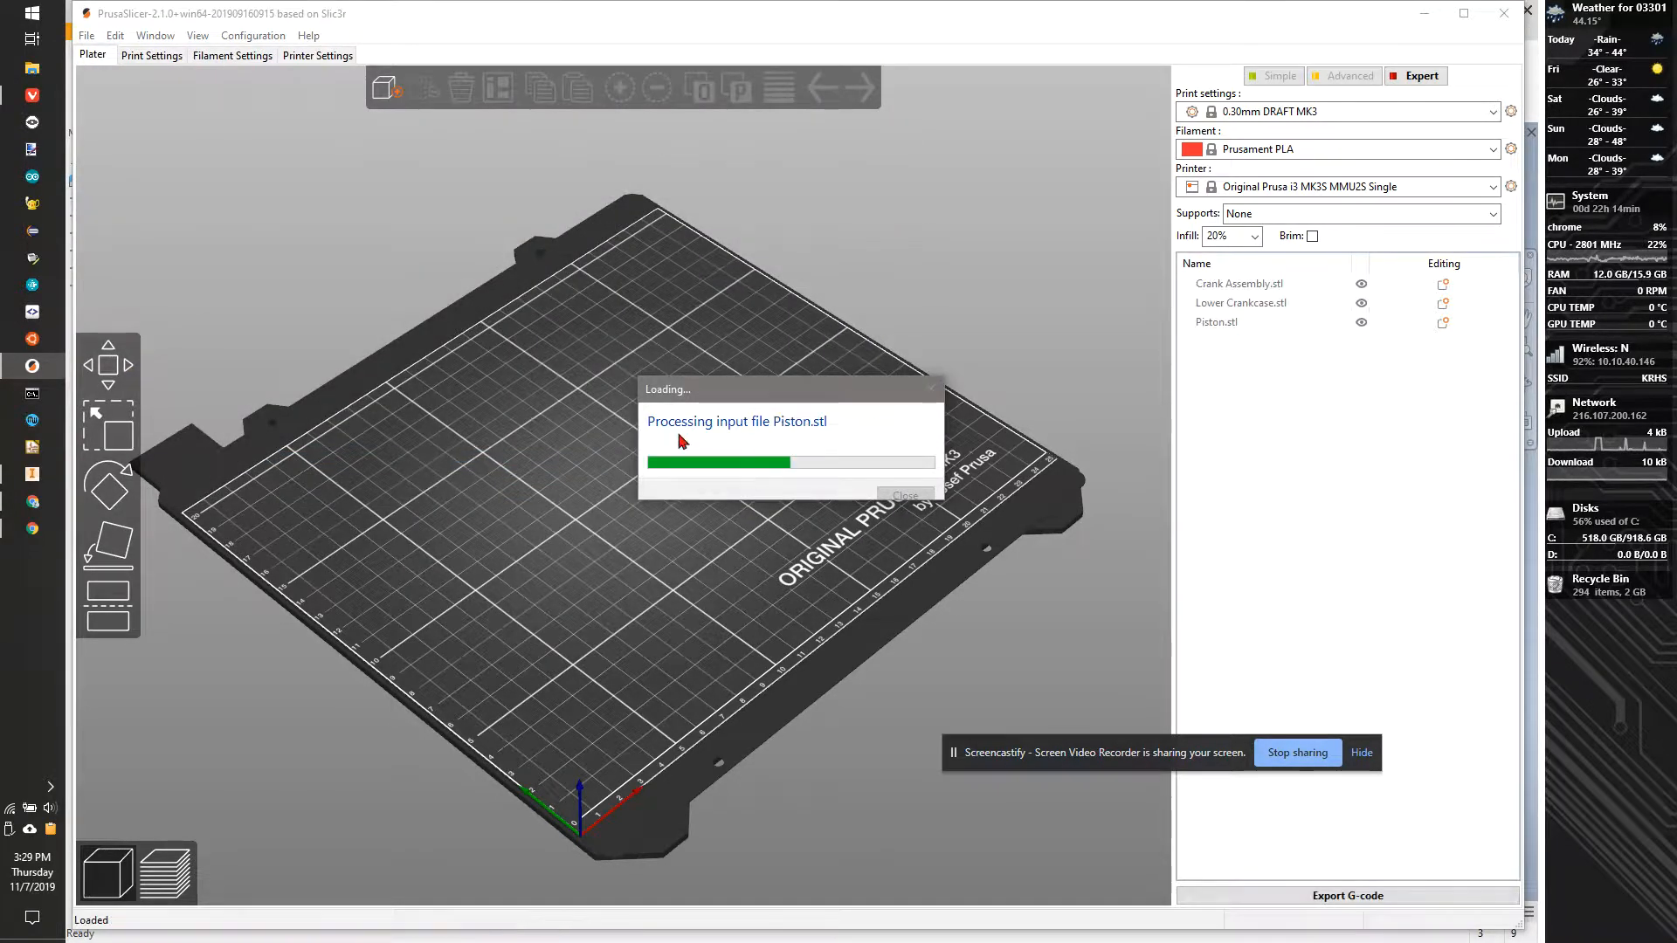
{"action": "left_click", "coordinate": [508, 98]}
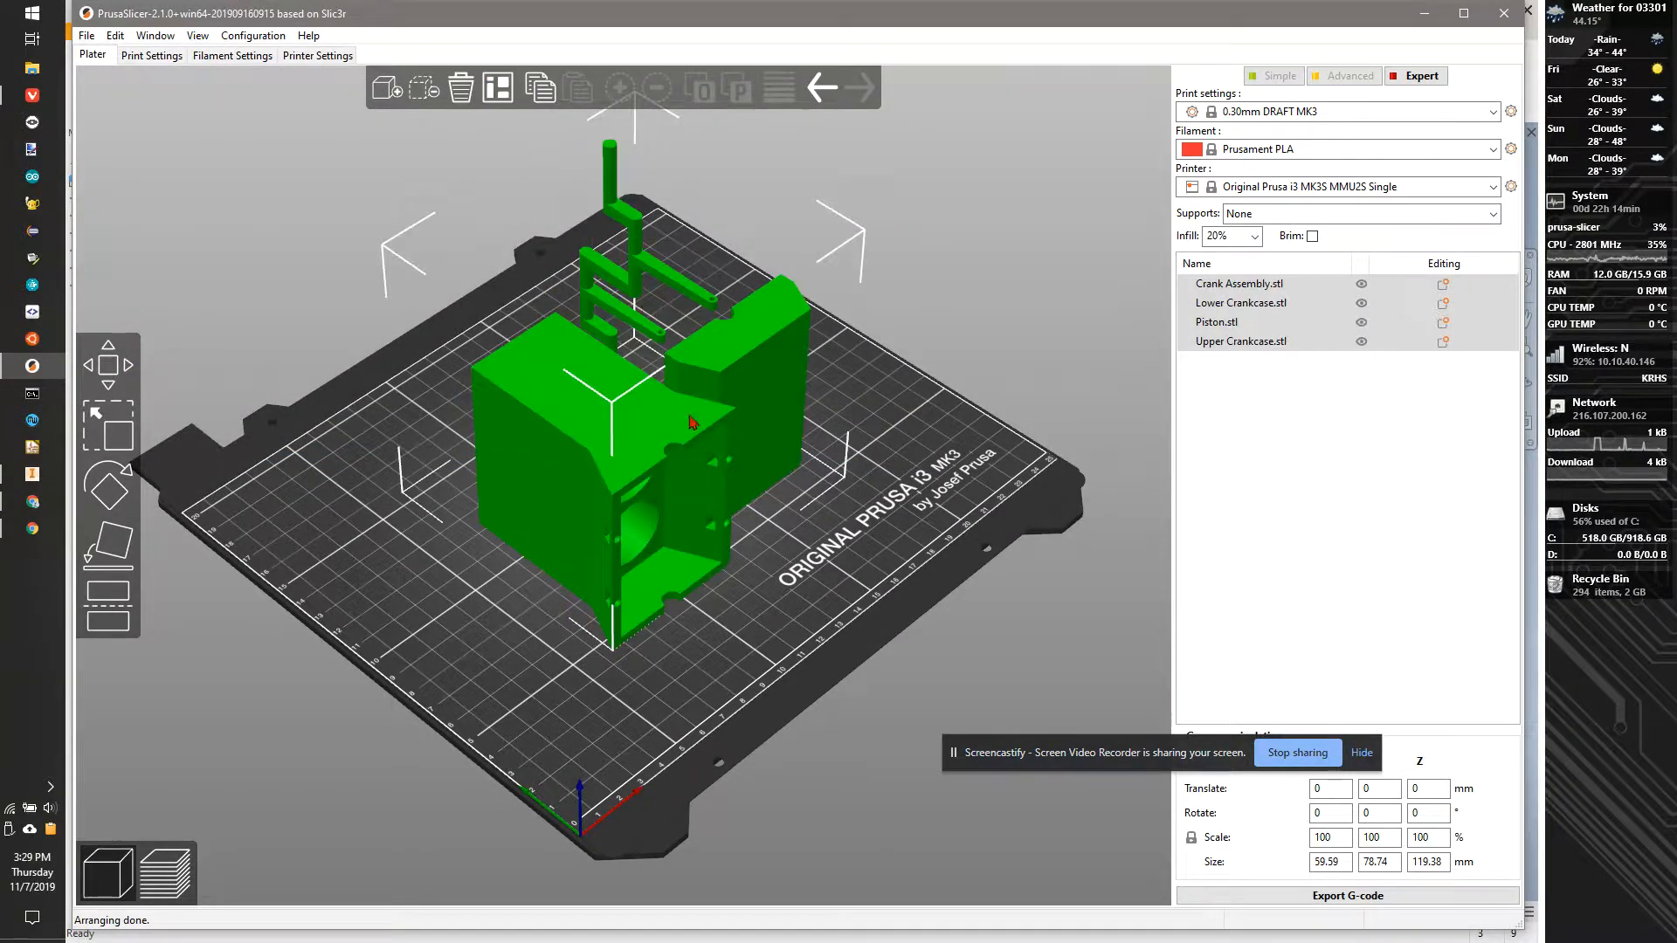
Place the upper crankcase on its face with the two cylinder bores and stand the piston on its flat crown
{"action": "left_click_drag", "start_coordinate": [807, 578], "coordinate": [739, 553]}
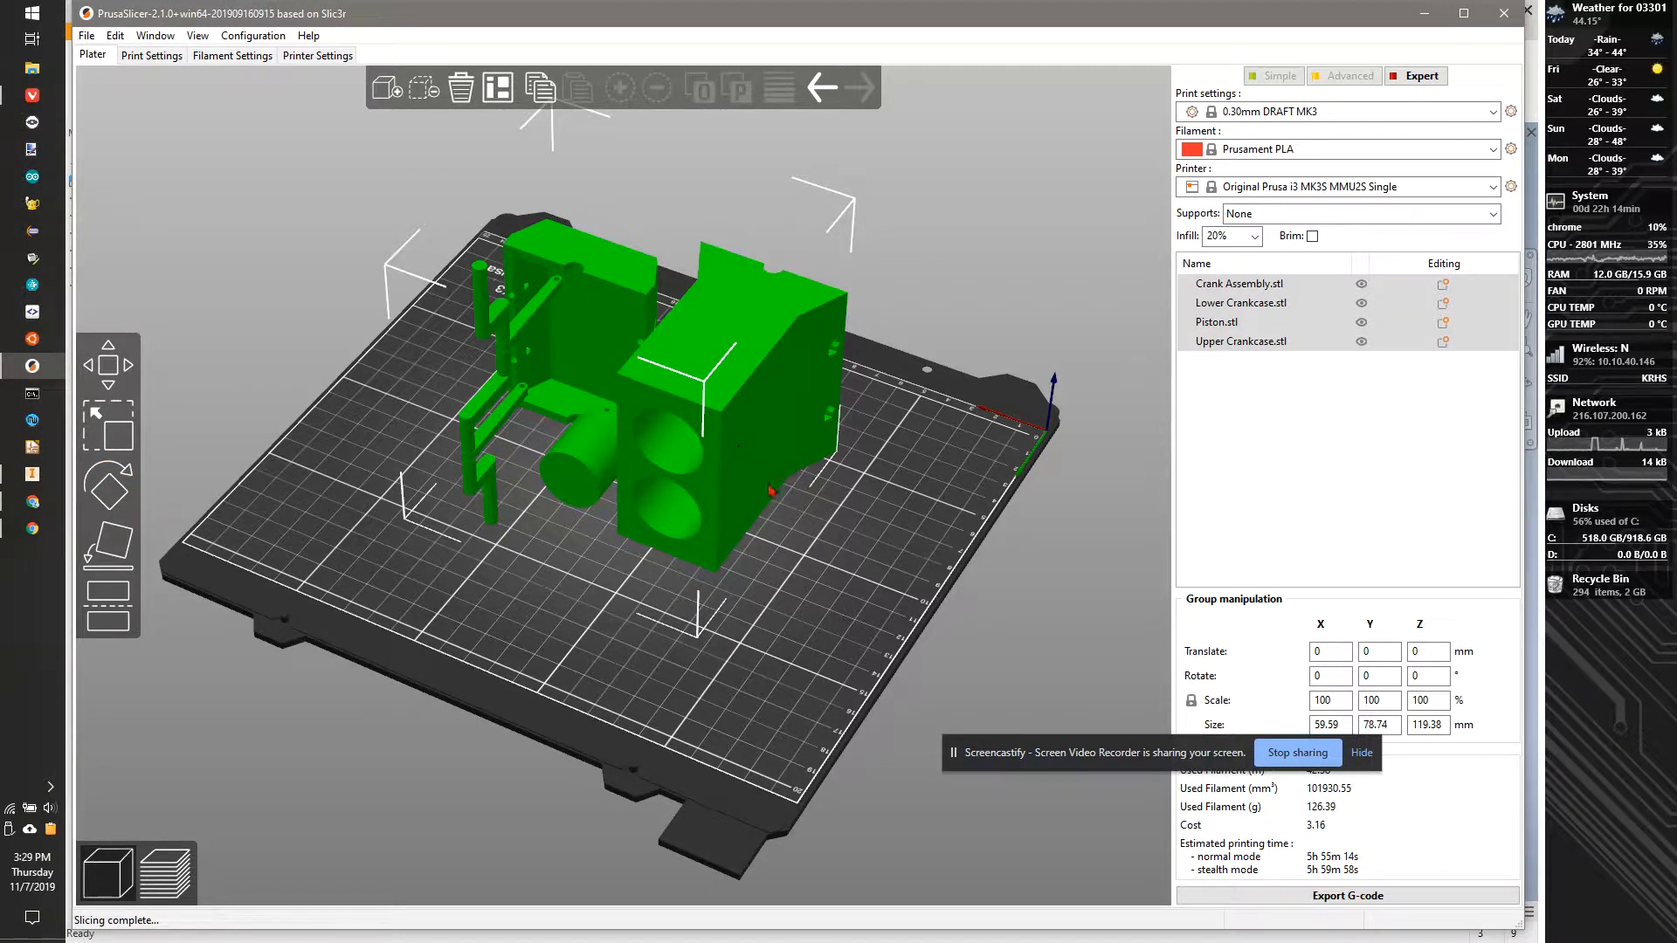
{"action": "left_click", "coordinate": [772, 491]}
{"action": "left_click", "coordinate": [121, 555]}
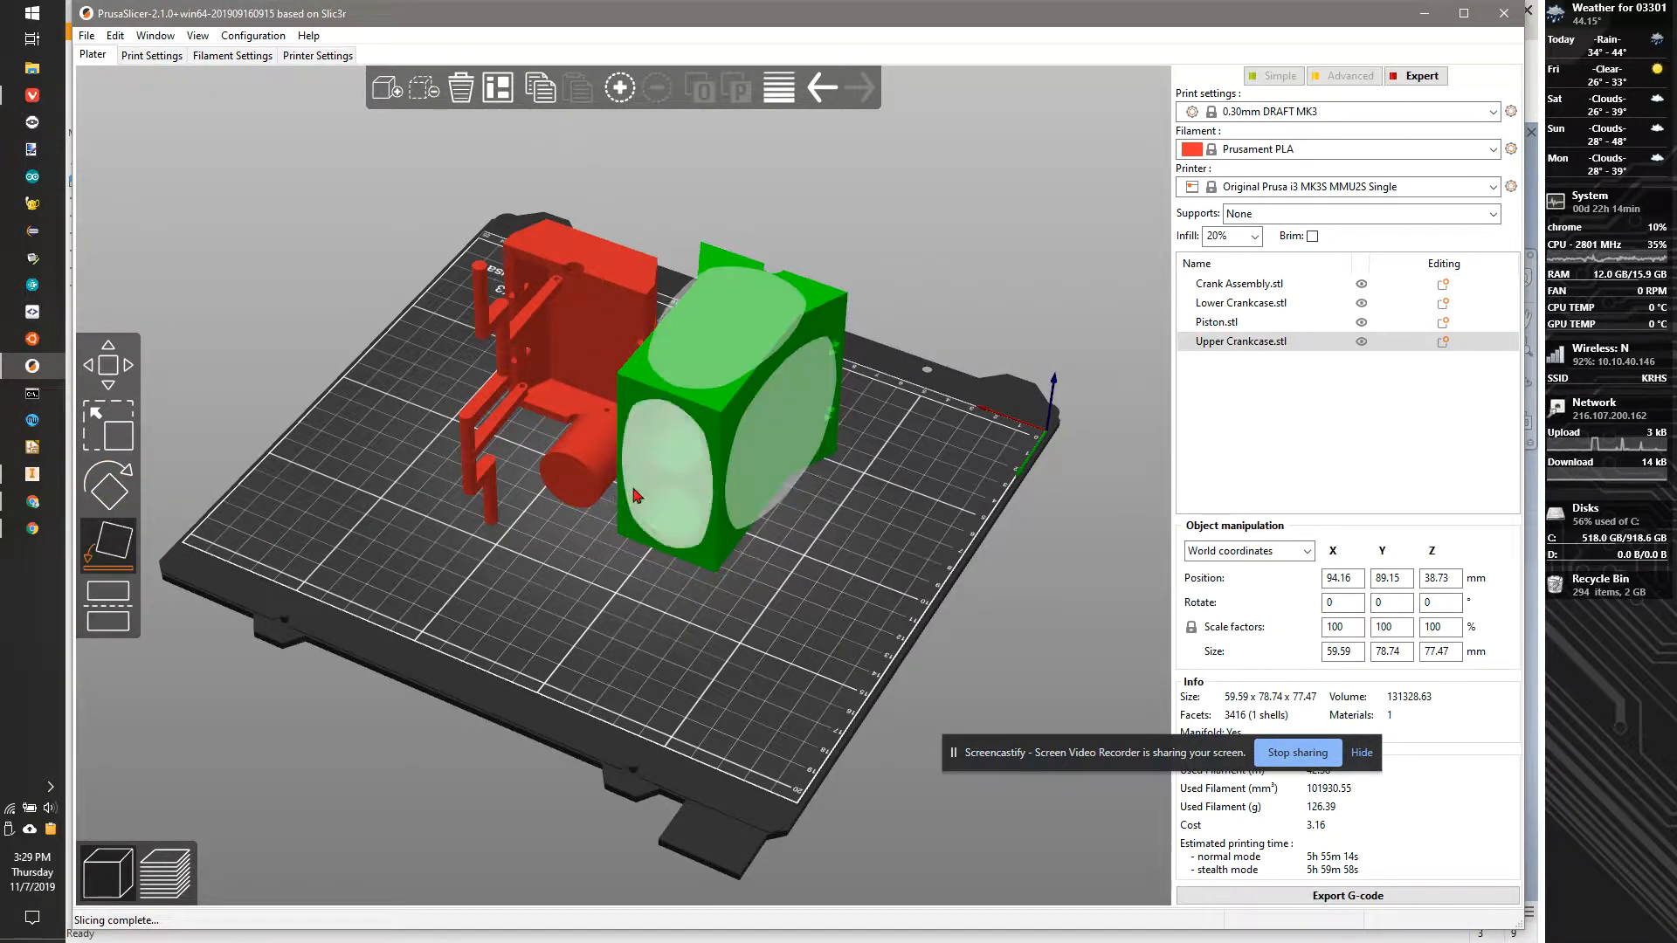
{"action": "left_click", "coordinate": [663, 496]}
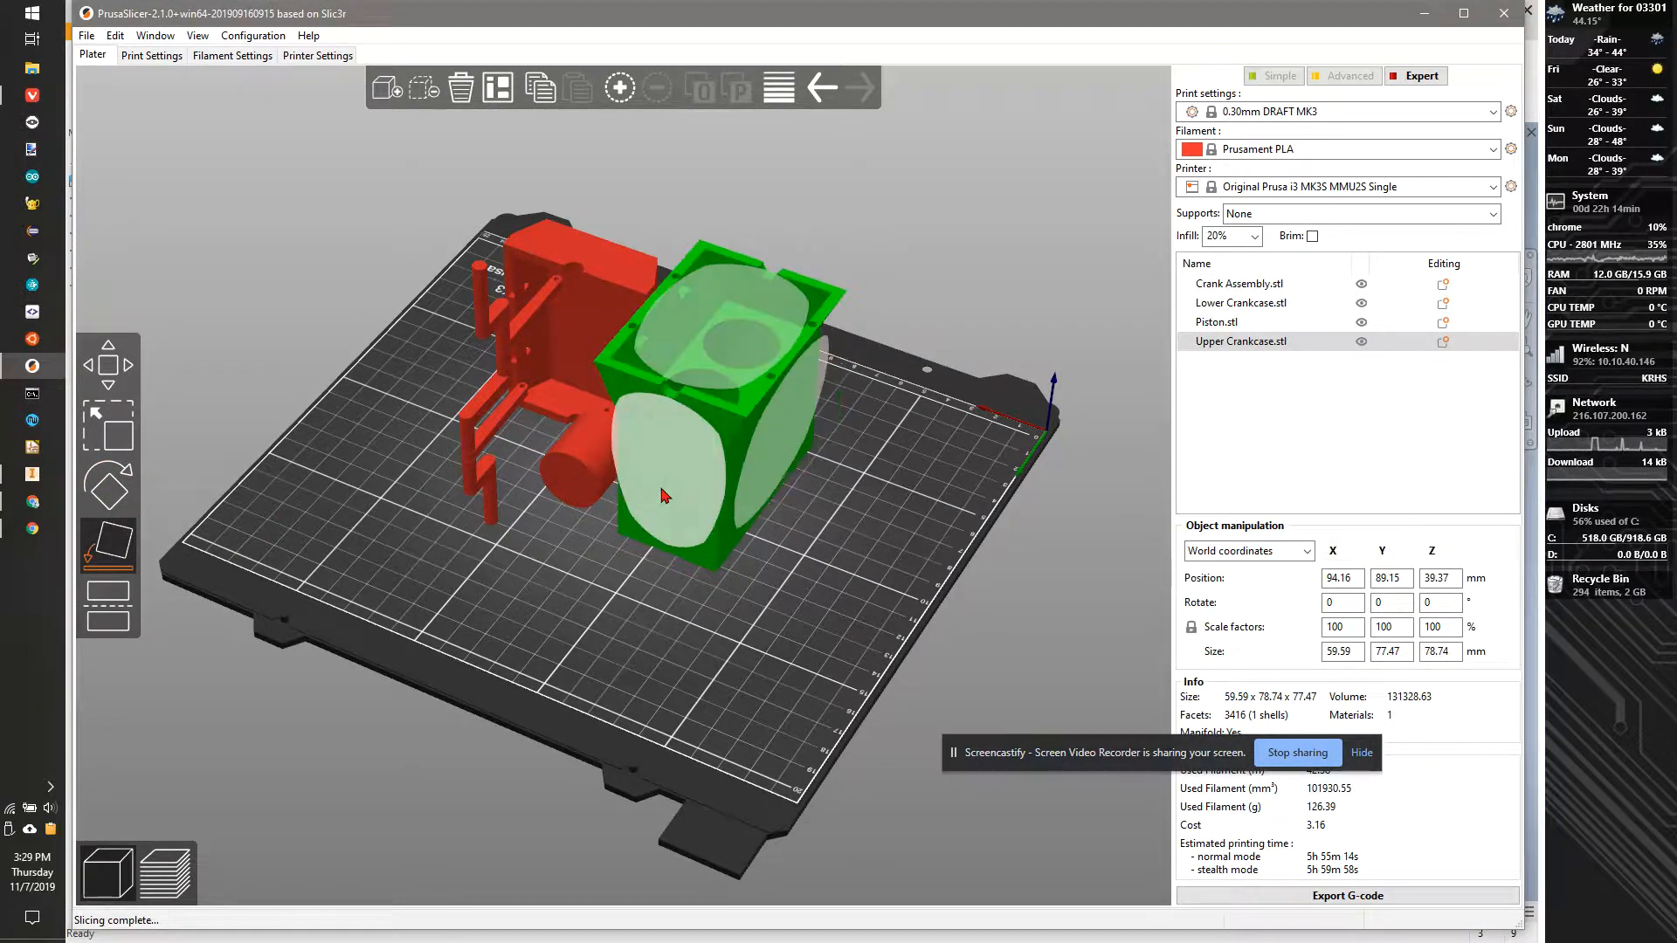
{"action": "left_click", "coordinate": [587, 470]}
{"action": "left_click", "coordinate": [578, 476]}
Lay the crank assembly flat on the print bed using its broad side face
{"action": "left_click", "coordinate": [485, 492]}
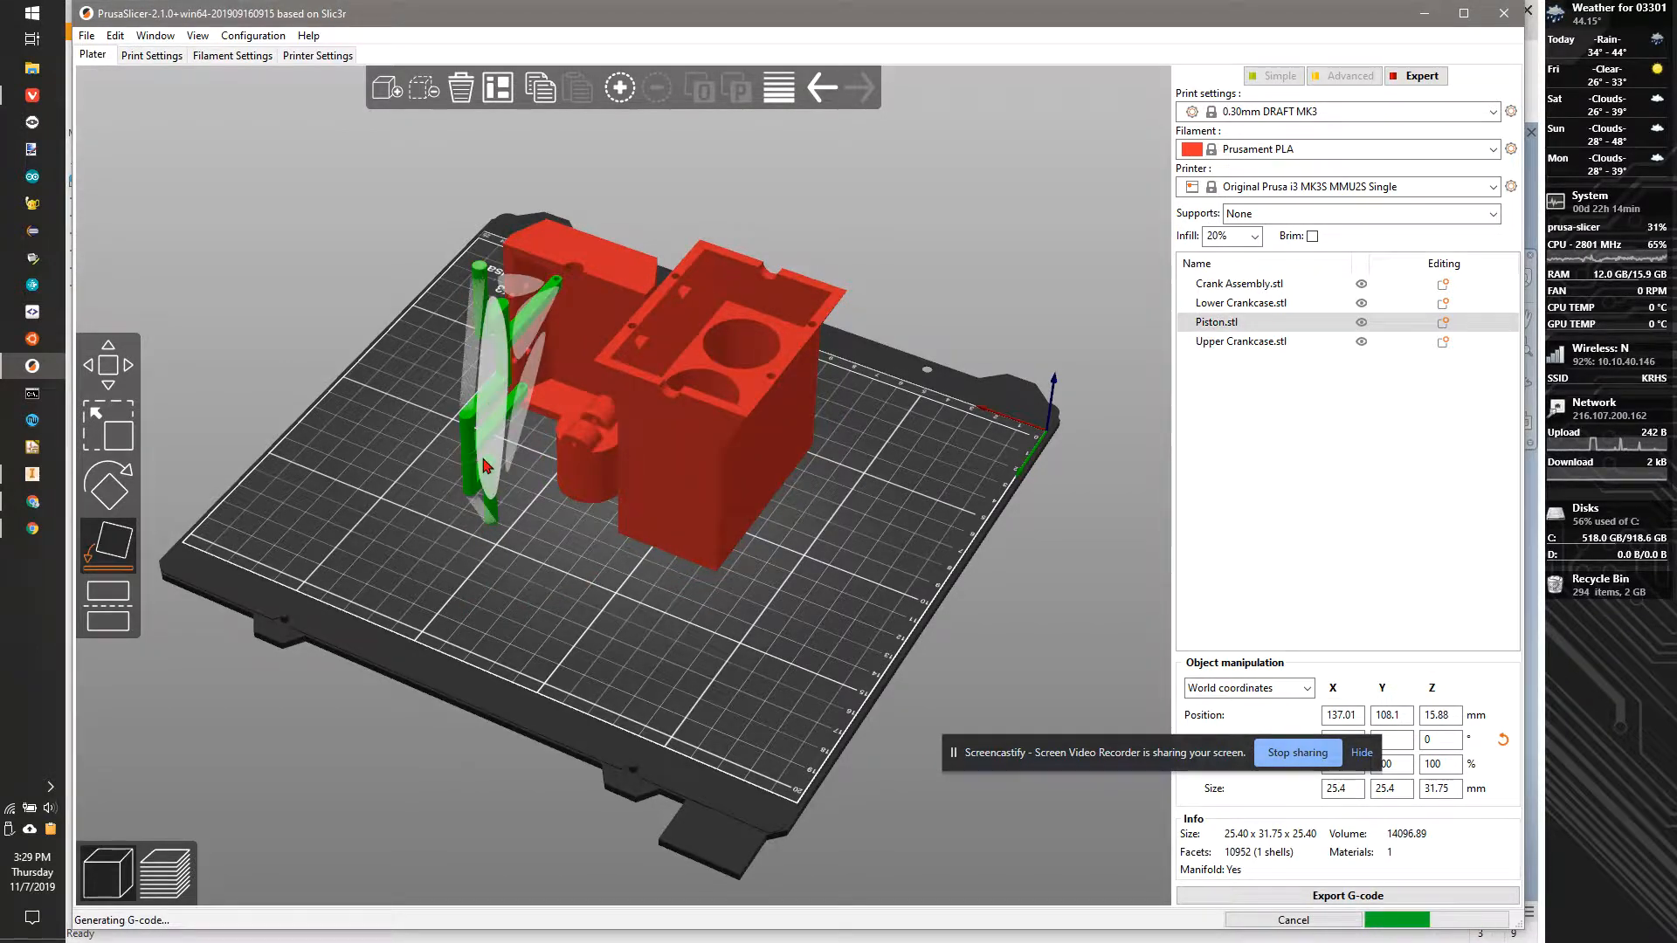
{"action": "scroll", "coordinate": [568, 382], "scroll_direction": "up", "scroll_amount": 3}
{"action": "left_click_drag", "start_coordinate": [568, 382], "coordinate": [661, 495]}
{"action": "left_click", "coordinate": [661, 495]}
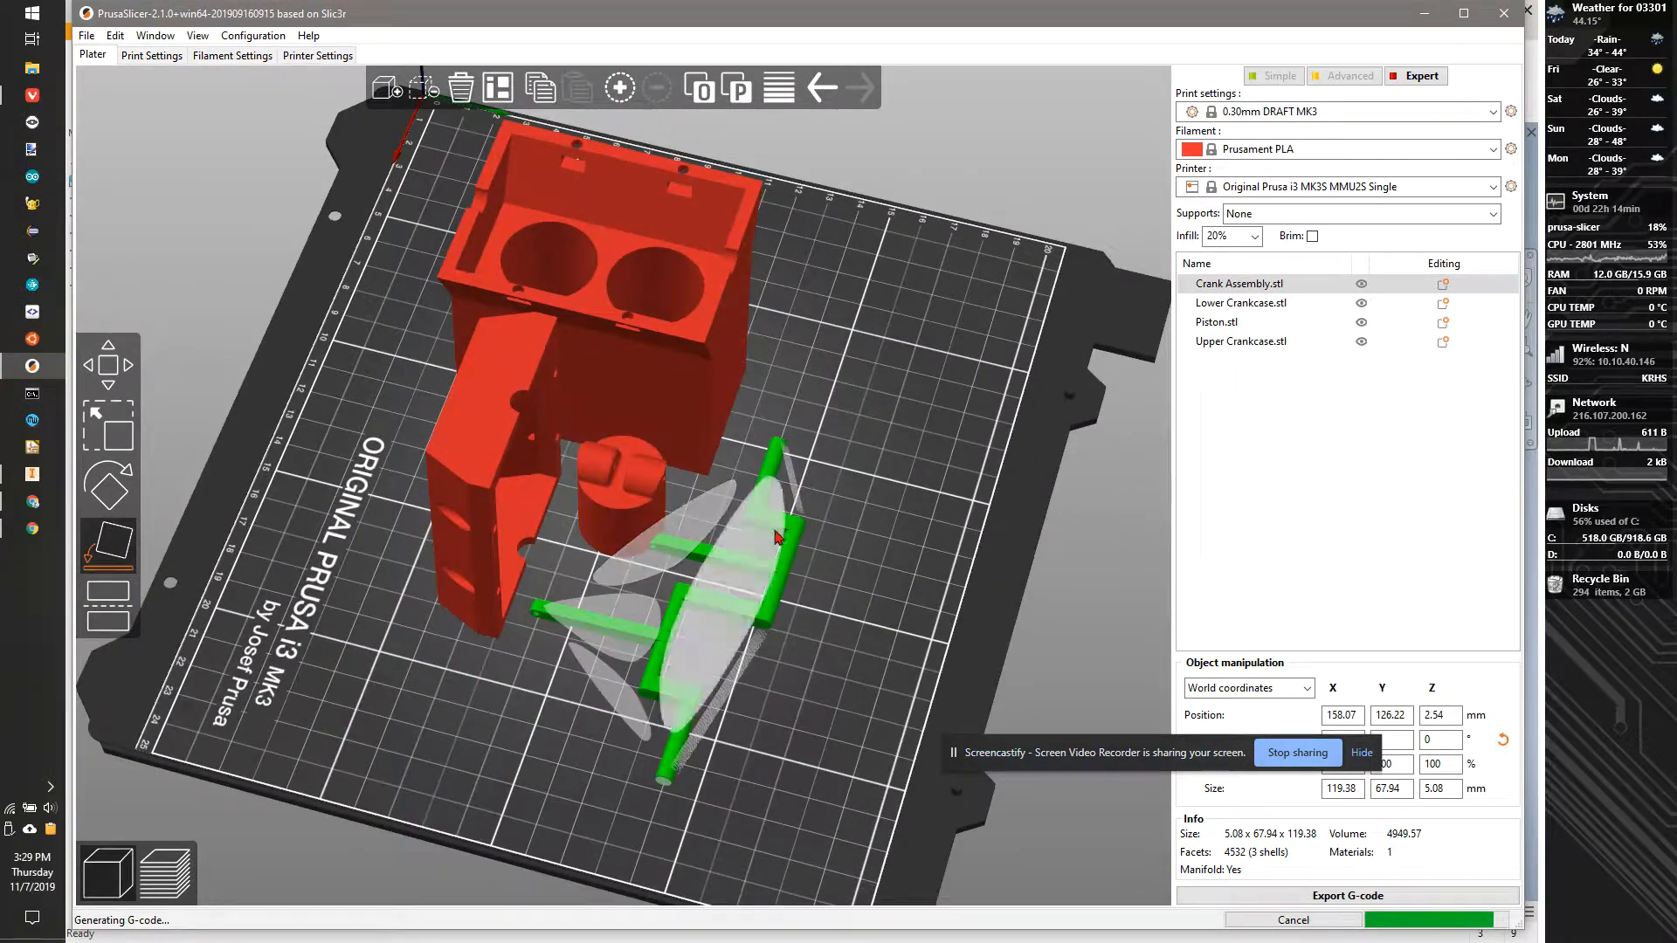
Place the lower crankcase on its closed base with the opening facing up, and rearrange all parts on the bed
{"action": "left_click_drag", "start_coordinate": [494, 698], "coordinate": [620, 489]}
{"action": "left_click", "coordinate": [622, 487]}
{"action": "left_click", "coordinate": [623, 486]}
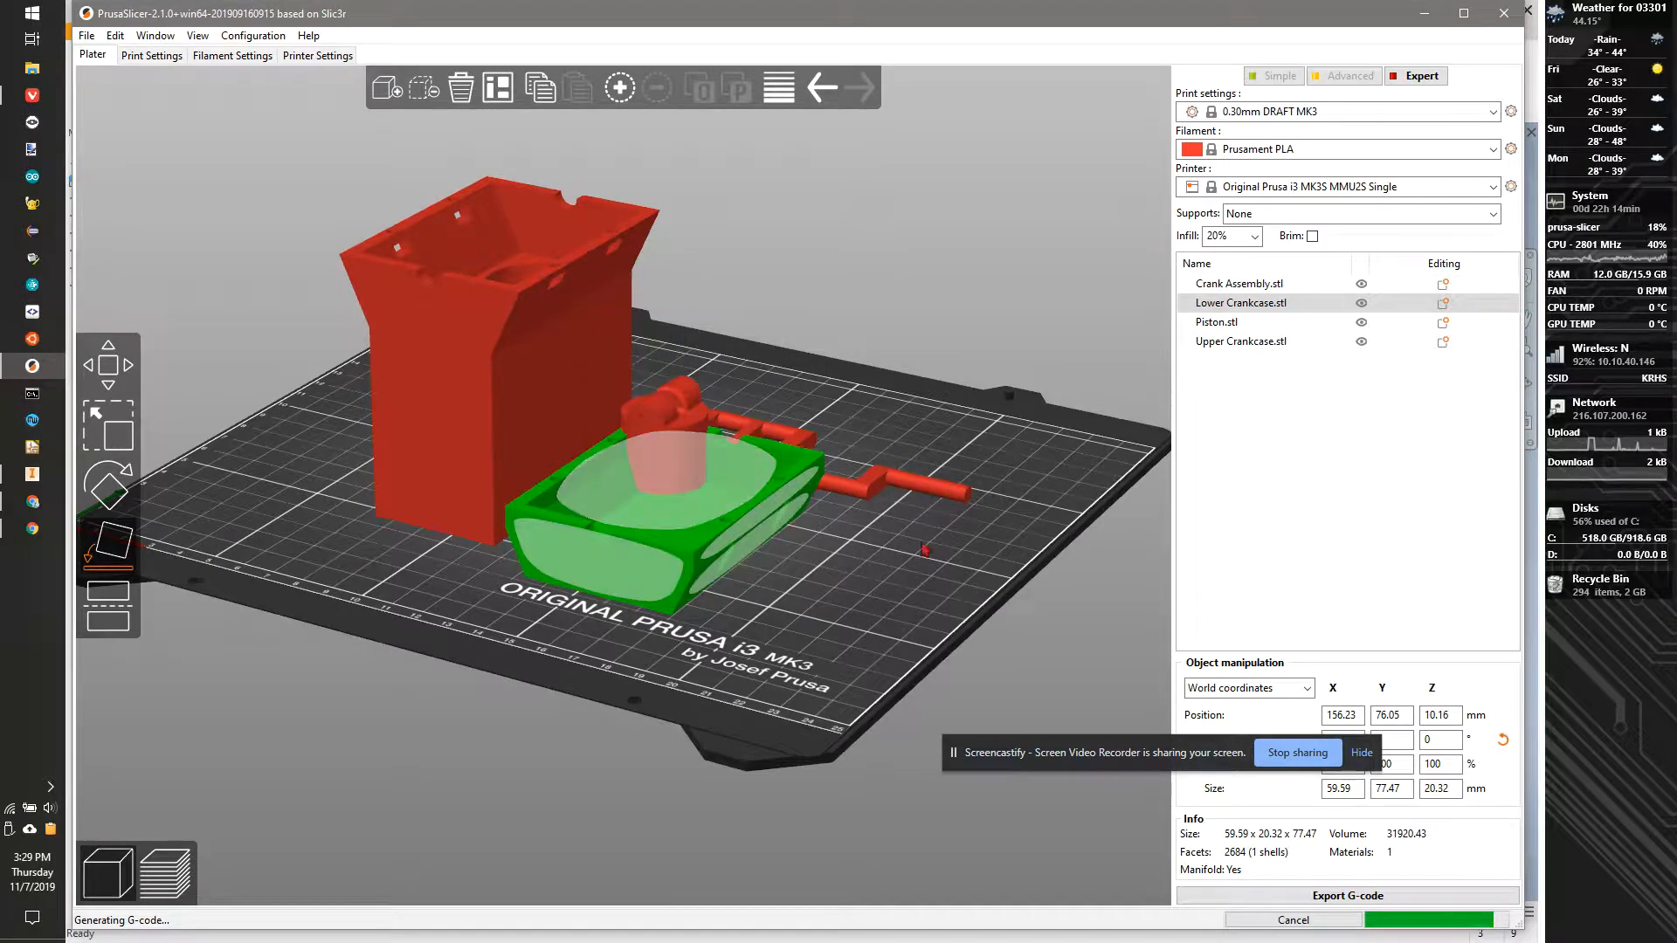
{"action": "key", "text": "a"}
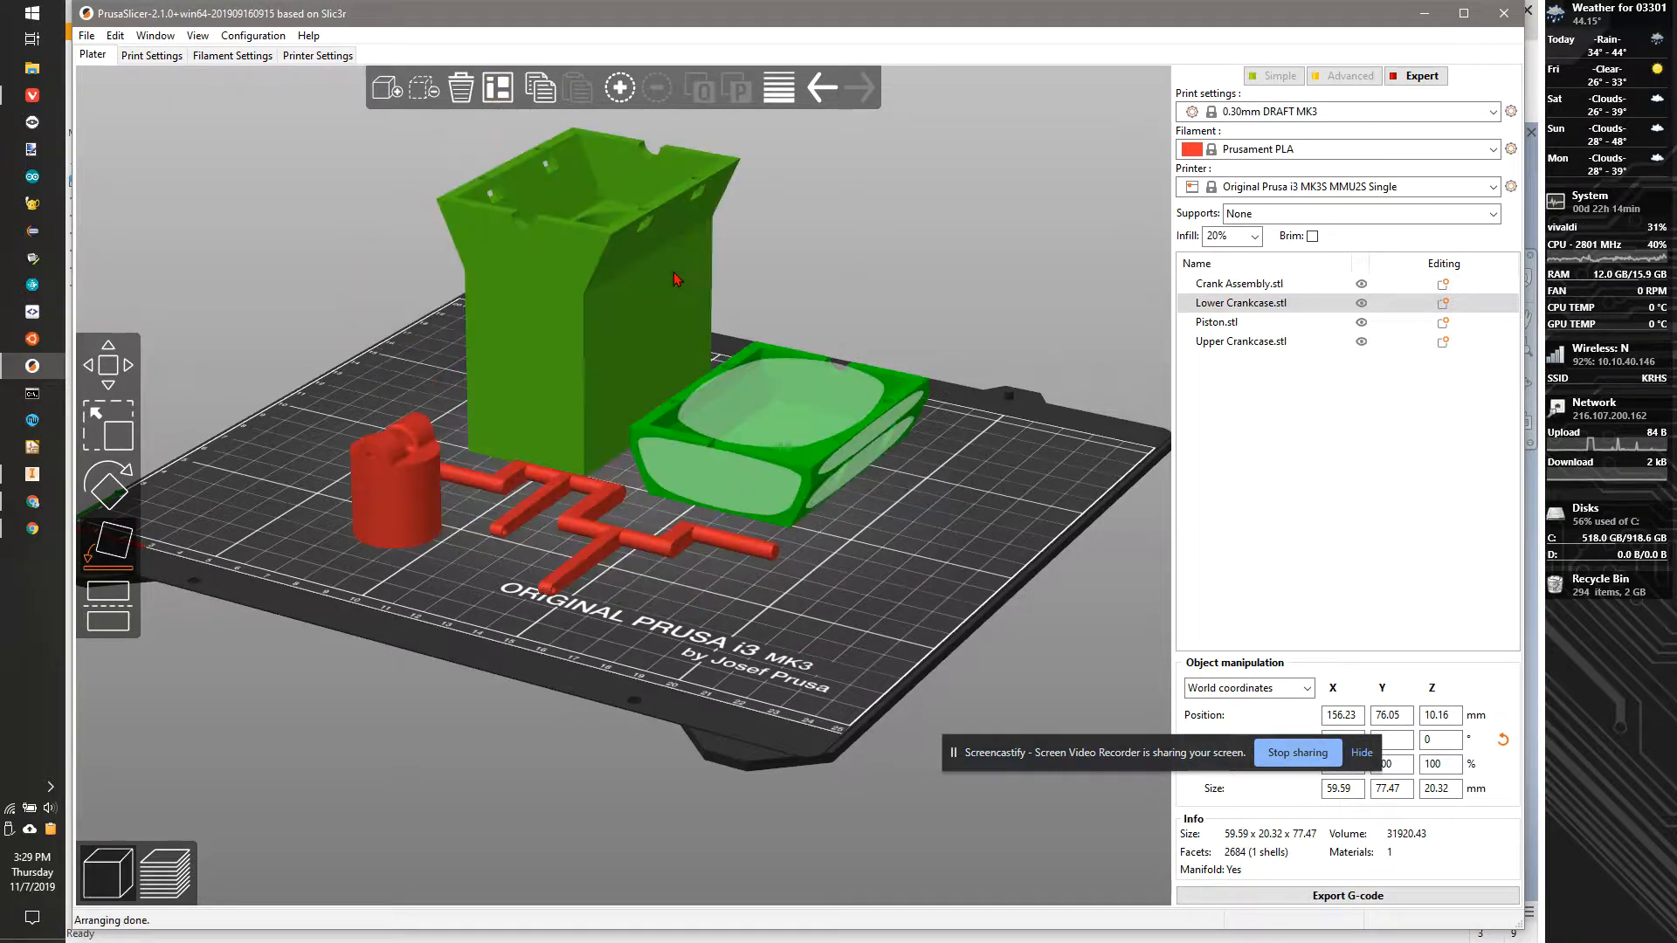
Add a second instance of the piston and rearrange the parts on the bed
{"action": "left_click", "coordinate": [811, 647]}
{"action": "left_click", "coordinate": [397, 489]}
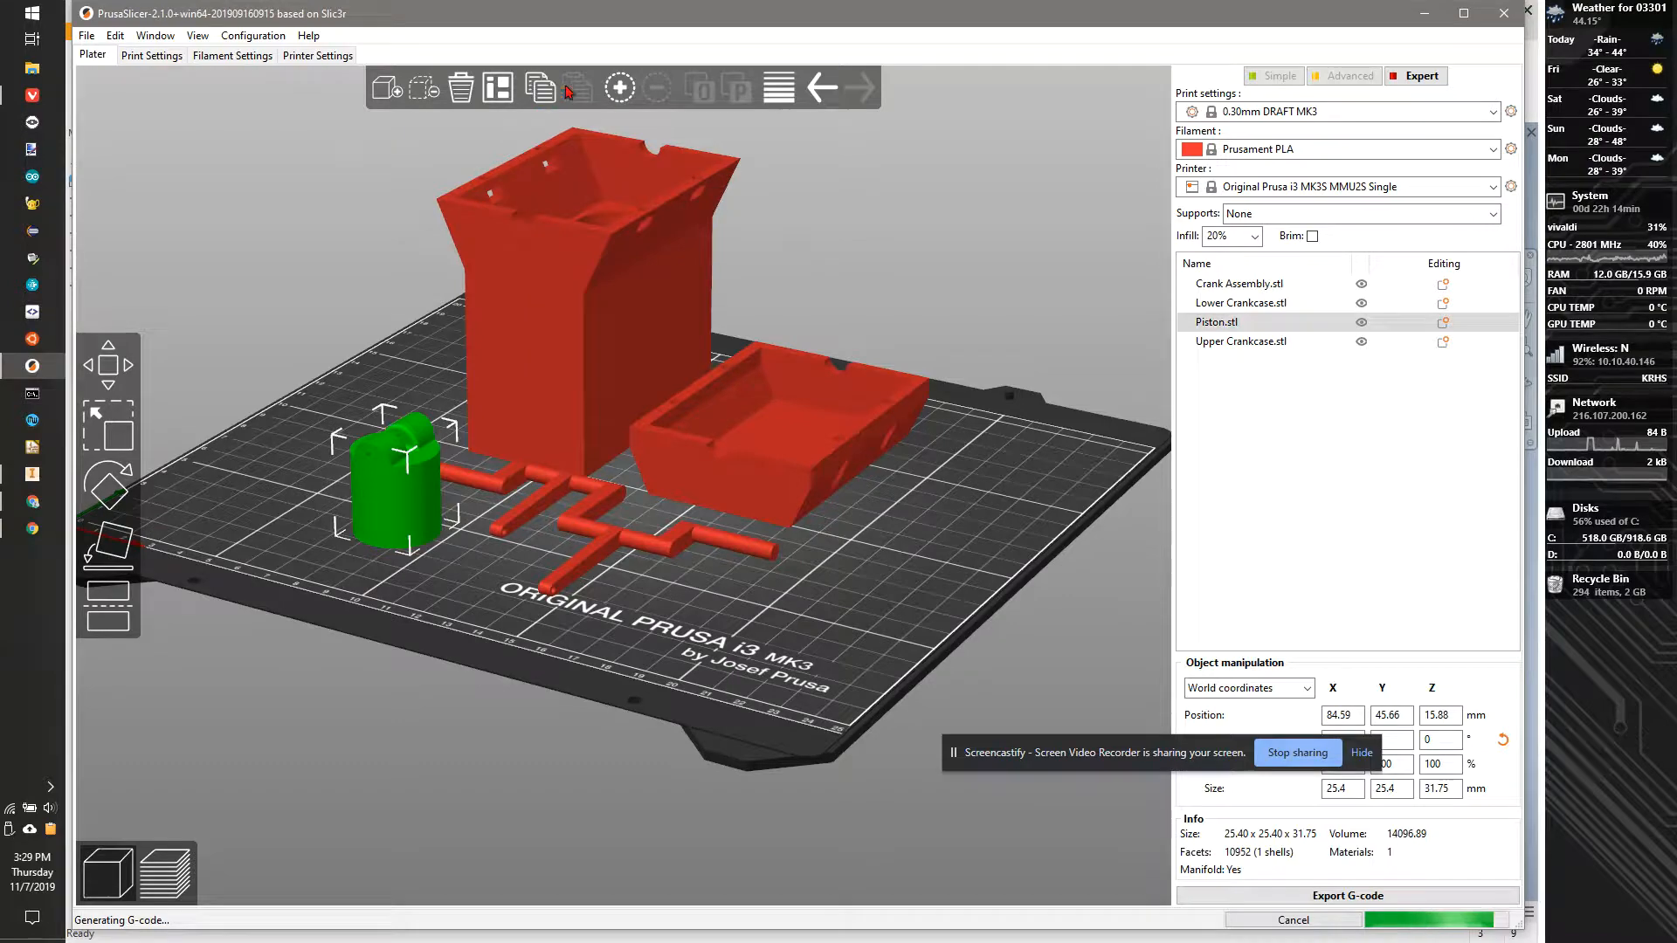
{"action": "left_click", "coordinate": [618, 89]}
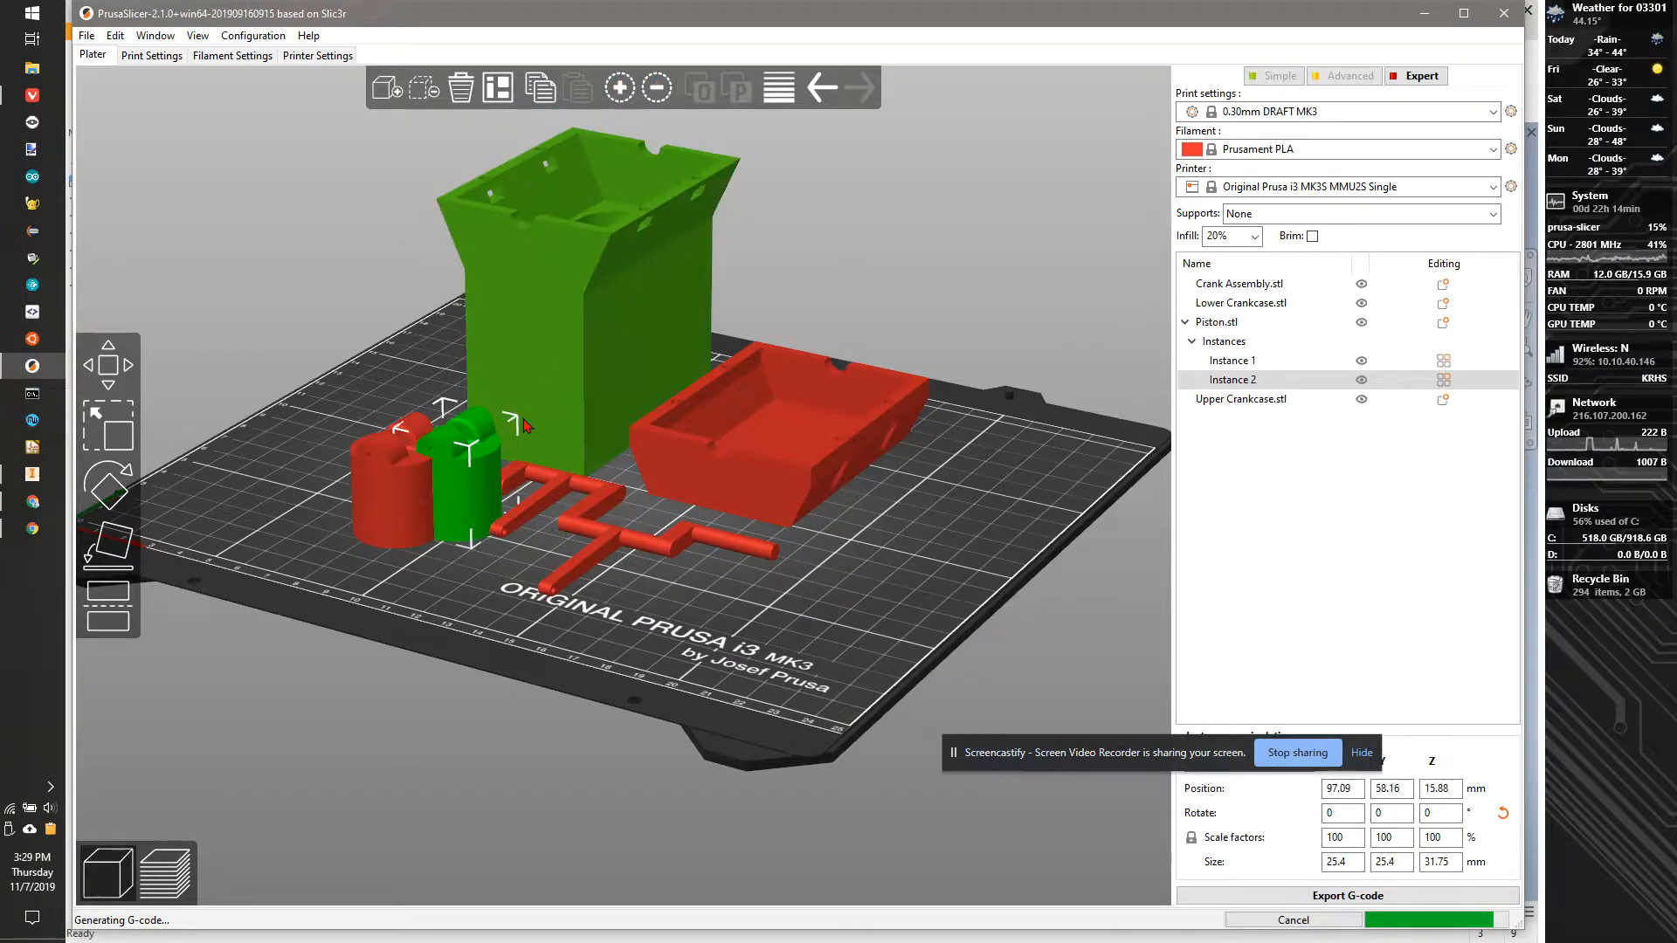
{"action": "left_click", "coordinate": [494, 100]}
{"action": "left_click", "coordinate": [718, 654]}
Show the sliced layer preview and examine the toolpaths around the holes in the upper and lower crankcase walls
{"action": "left_click_drag", "start_coordinate": [718, 654], "coordinate": [528, 678]}
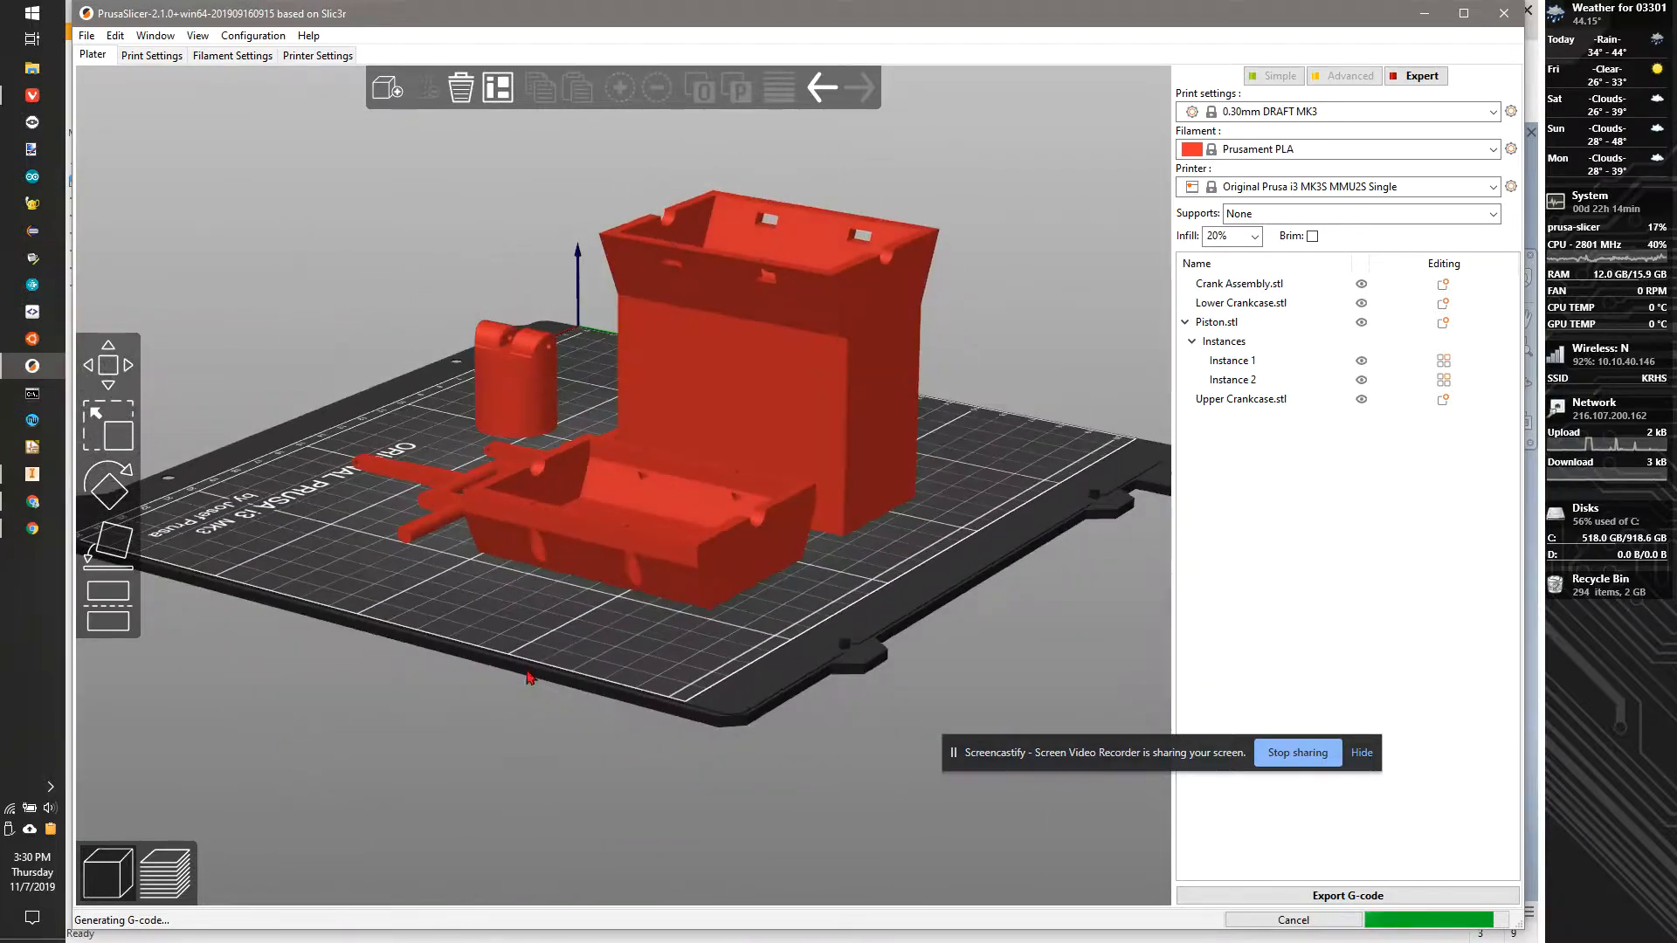
{"action": "left_click", "coordinate": [161, 868]}
{"action": "left_click_drag", "start_coordinate": [678, 607], "coordinate": [597, 157]}
{"action": "scroll", "coordinate": [630, 439], "scroll_direction": "up", "scroll_amount": 3}
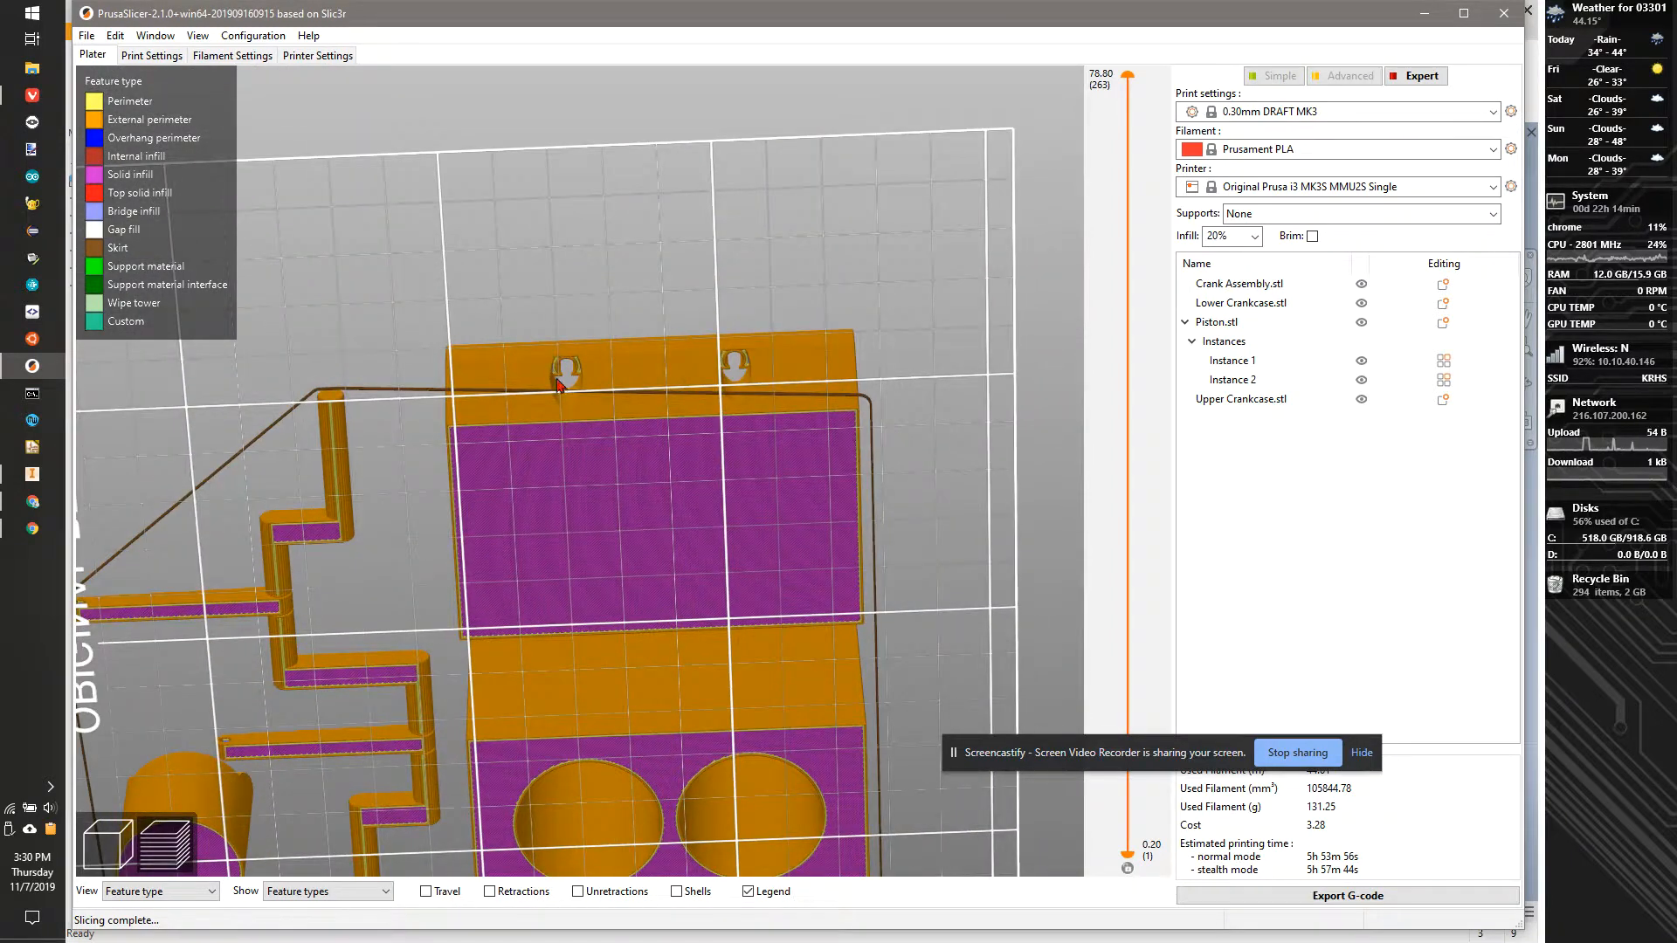
{"action": "scroll", "coordinate": [560, 371], "scroll_direction": "up", "scroll_amount": 5}
{"action": "left_click_drag", "start_coordinate": [527, 194], "coordinate": [529, 280]}
{"action": "scroll", "coordinate": [530, 280], "scroll_direction": "up", "scroll_amount": 3}
{"action": "scroll", "coordinate": [529, 280], "scroll_direction": "down", "scroll_amount": 6}
{"action": "scroll", "coordinate": [546, 236], "scroll_direction": "down", "scroll_amount": 7}
{"action": "mouse_move", "coordinate": [566, 259]}
{"action": "left_mouse_down"}
{"action": "mouse_move", "coordinate": [599, 294]}
{"action": "mouse_move", "coordinate": [578, 192]}
{"action": "mouse_move", "coordinate": [493, 166]}
{"action": "mouse_move", "coordinate": [537, 156]}
{"action": "mouse_move", "coordinate": [546, 201]}
{"action": "mouse_move", "coordinate": [512, 139]}
{"action": "mouse_move", "coordinate": [555, 230]}
{"action": "left_mouse_up"}
{"action": "scroll", "coordinate": [517, 282], "scroll_direction": "up", "scroll_amount": 5}
{"action": "scroll", "coordinate": [561, 270], "scroll_direction": "down", "scroll_amount": 8}
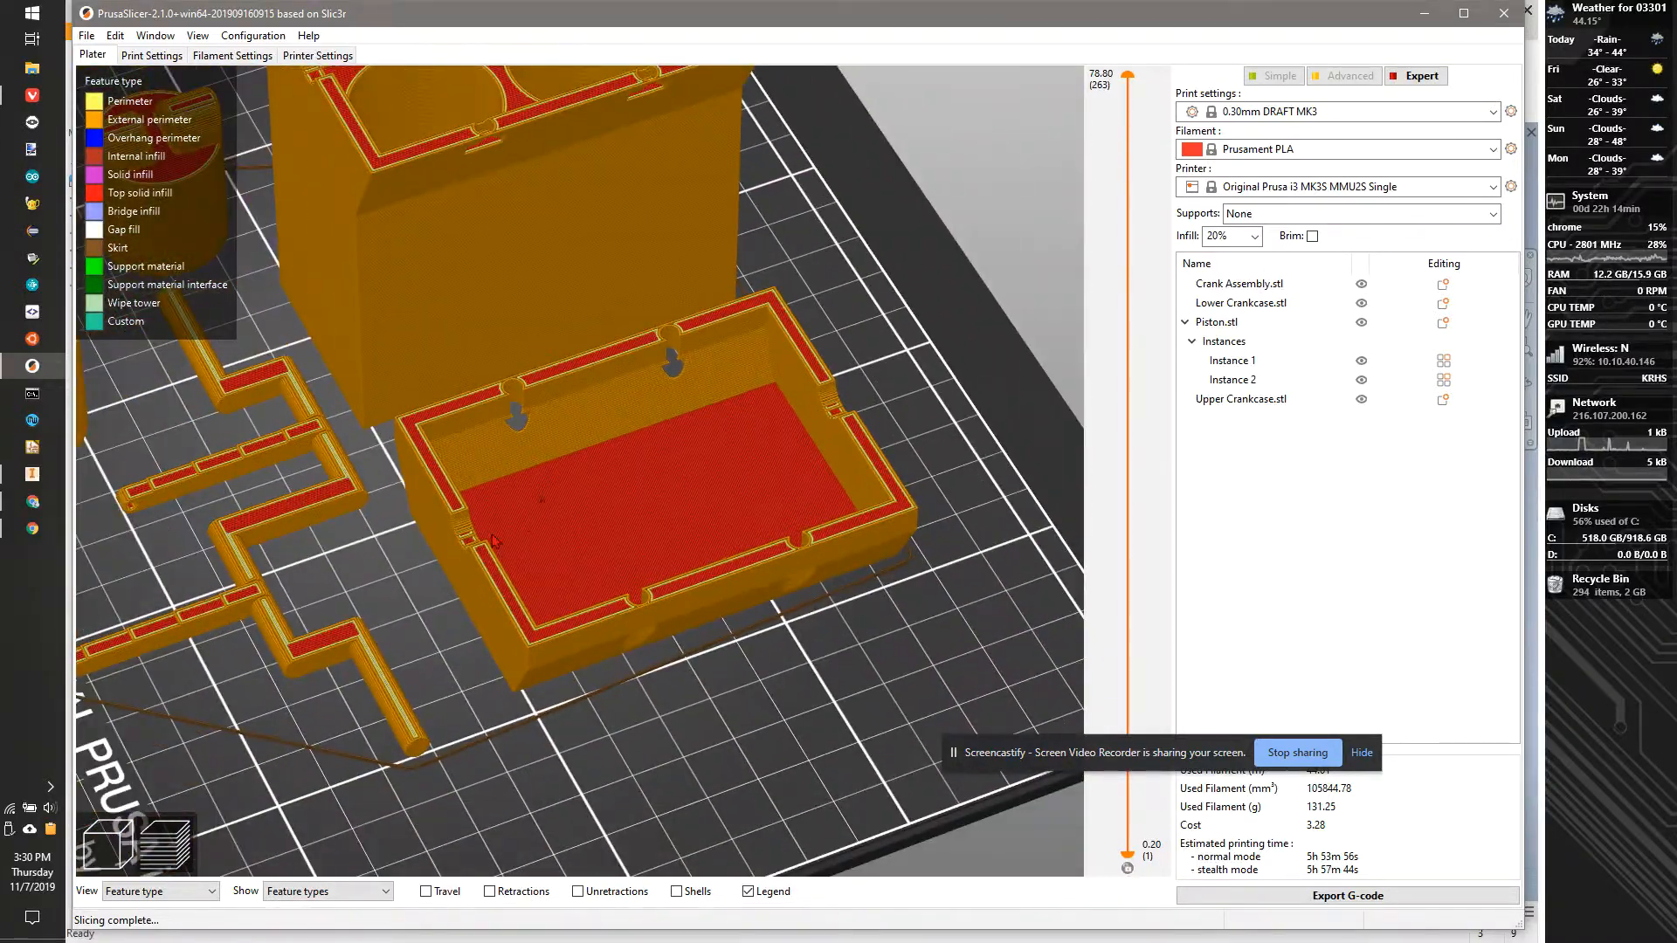
{"action": "left_click_drag", "start_coordinate": [493, 540], "coordinate": [797, 703]}
Run the layer preview down to the 33.20 mm layer to inspect the infill, and return it to the 78.80 mm layer
{"action": "scroll", "coordinate": [861, 598], "scroll_direction": "down", "scroll_amount": 6}
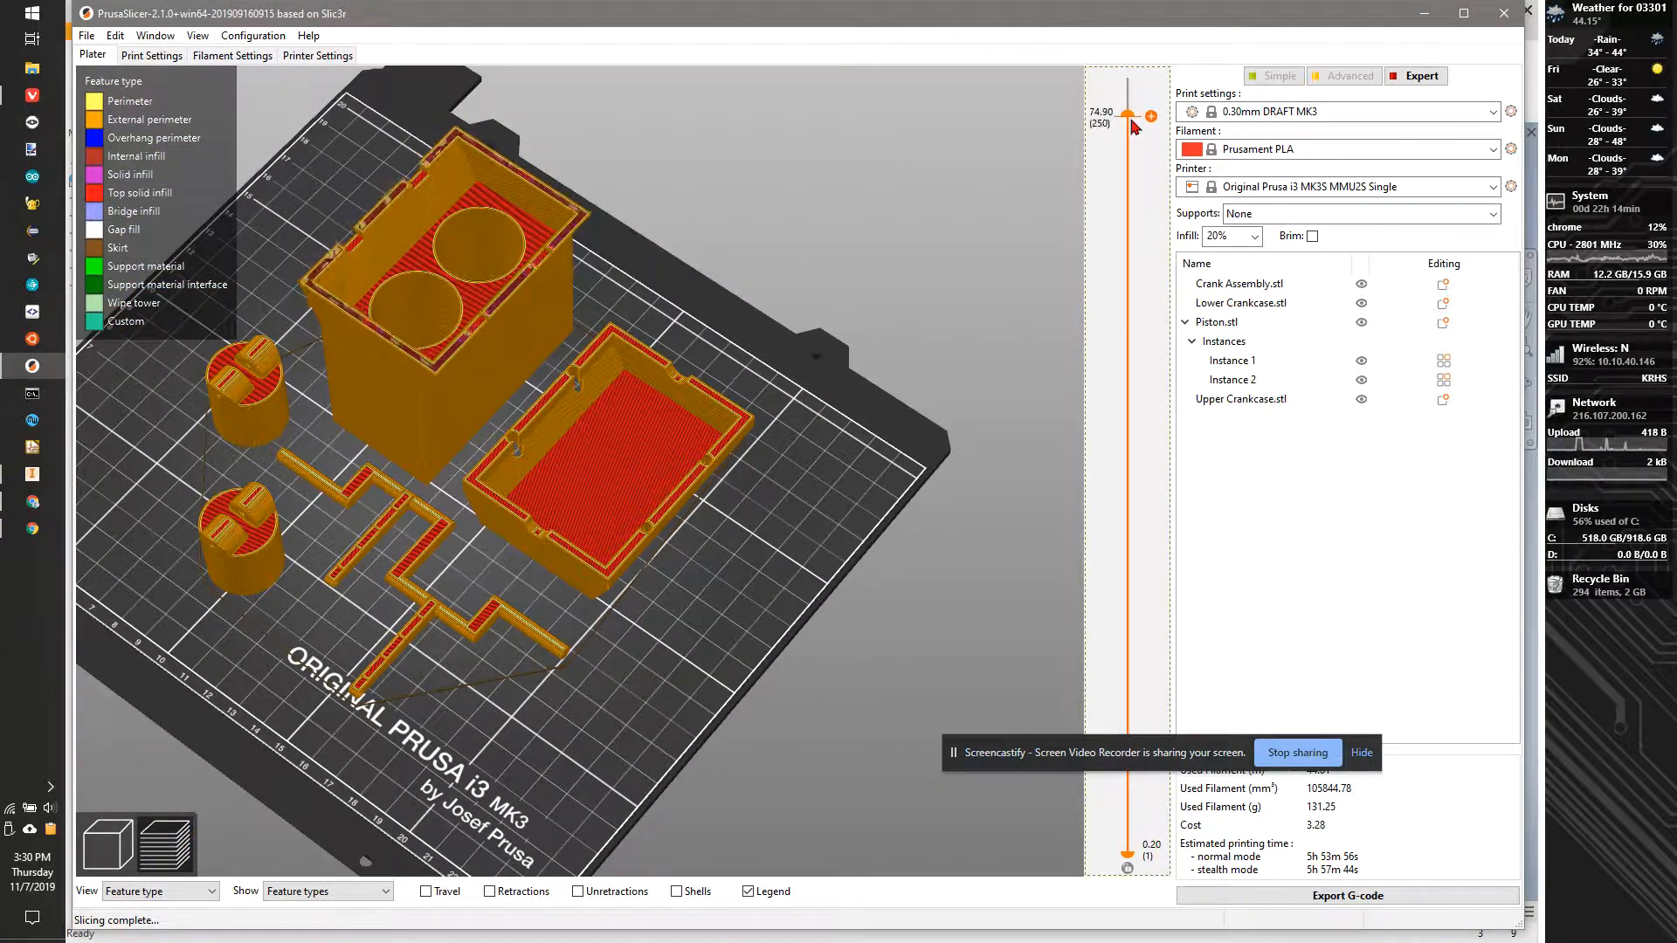
{"action": "left_click_drag", "start_coordinate": [1056, 551], "coordinate": [984, 513]}
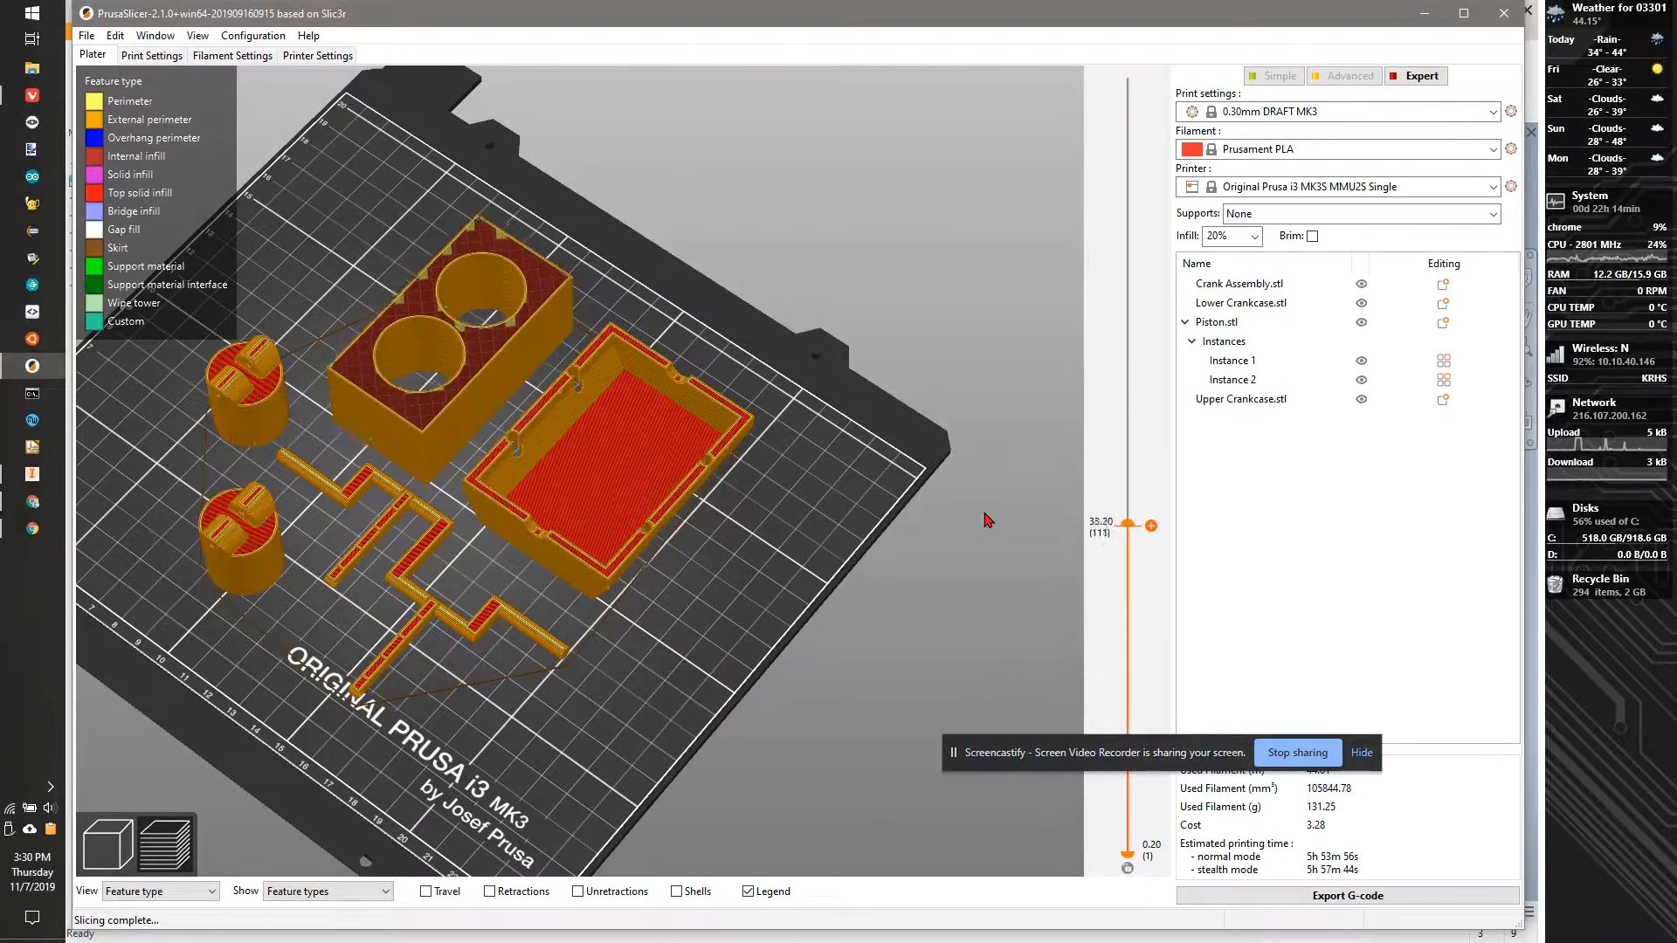
{"action": "left_click_drag", "start_coordinate": [978, 210], "coordinate": [880, 17]}
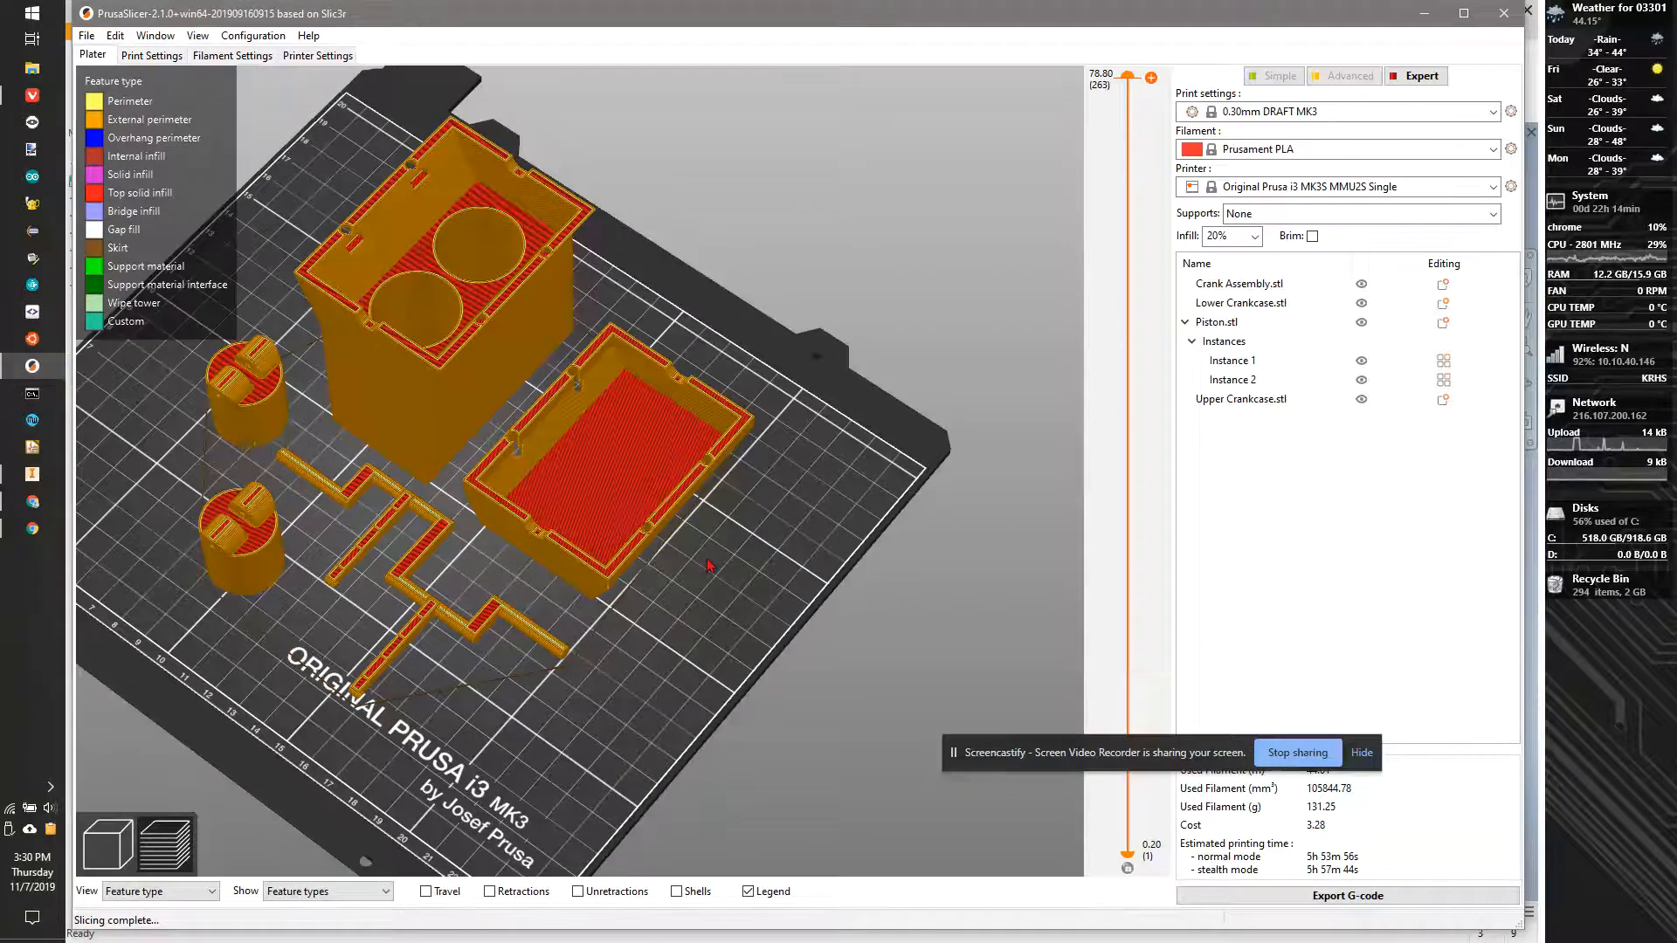
Examine the sliced crank assembly from above, focusing on the clearance where the connecting rods meet the crank pins
{"action": "left_click_drag", "start_coordinate": [534, 730], "coordinate": [588, 680]}
{"action": "scroll", "coordinate": [541, 644], "scroll_direction": "up", "scroll_amount": 5}
{"action": "left_click_drag", "start_coordinate": [699, 697], "coordinate": [678, 751]}
{"action": "middle_click_drag", "start_coordinate": [515, 706], "coordinate": [531, 569]}
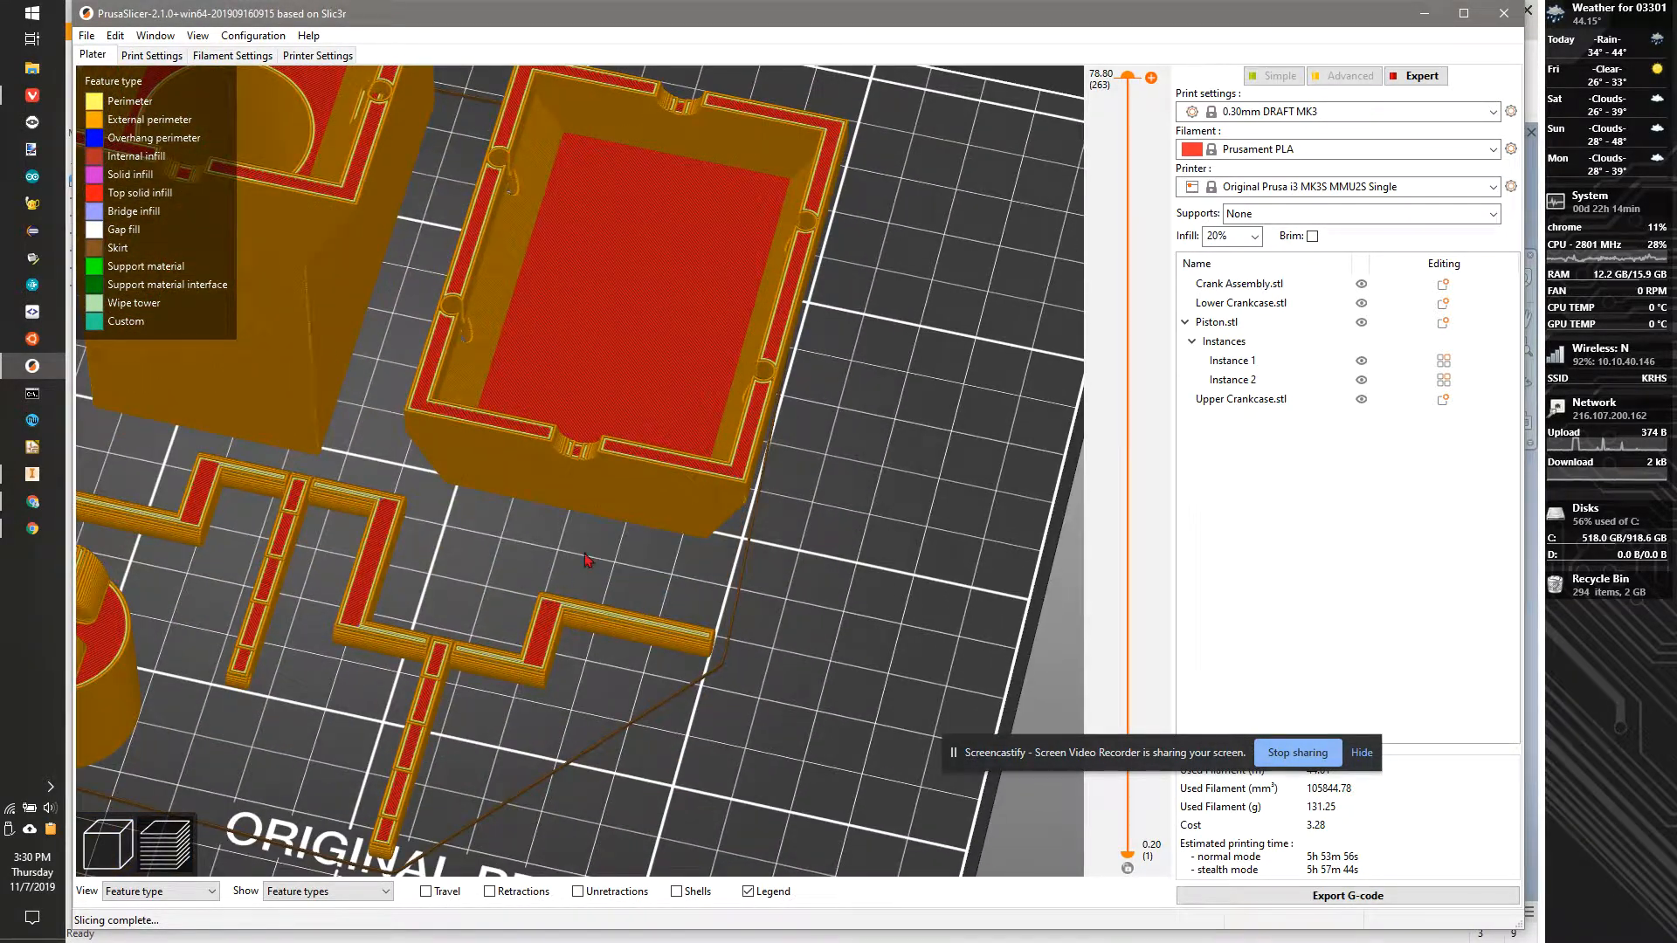
{"action": "key", "text": "1"}
{"action": "scroll", "coordinate": [491, 723], "scroll_direction": "down", "scroll_amount": 2}
{"action": "scroll", "coordinate": [505, 688], "scroll_direction": "up", "scroll_amount": 6}
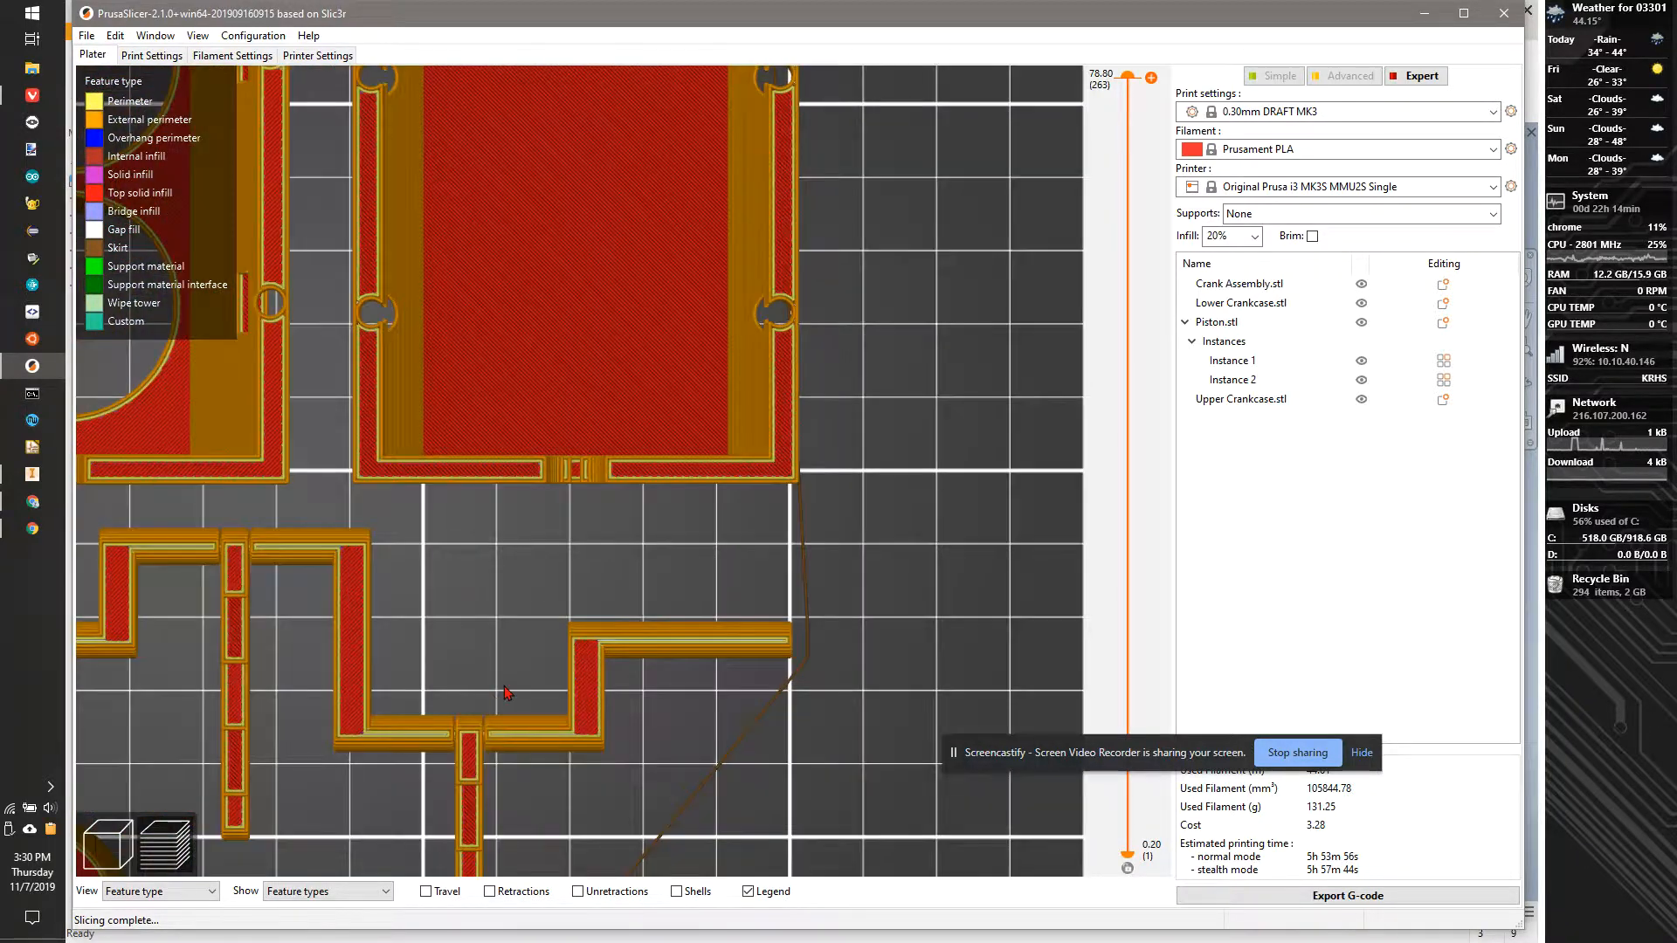
{"action": "middle_click_drag", "start_coordinate": [477, 720], "coordinate": [616, 368]}
{"action": "scroll", "coordinate": [542, 533], "scroll_direction": "up", "scroll_amount": 6}
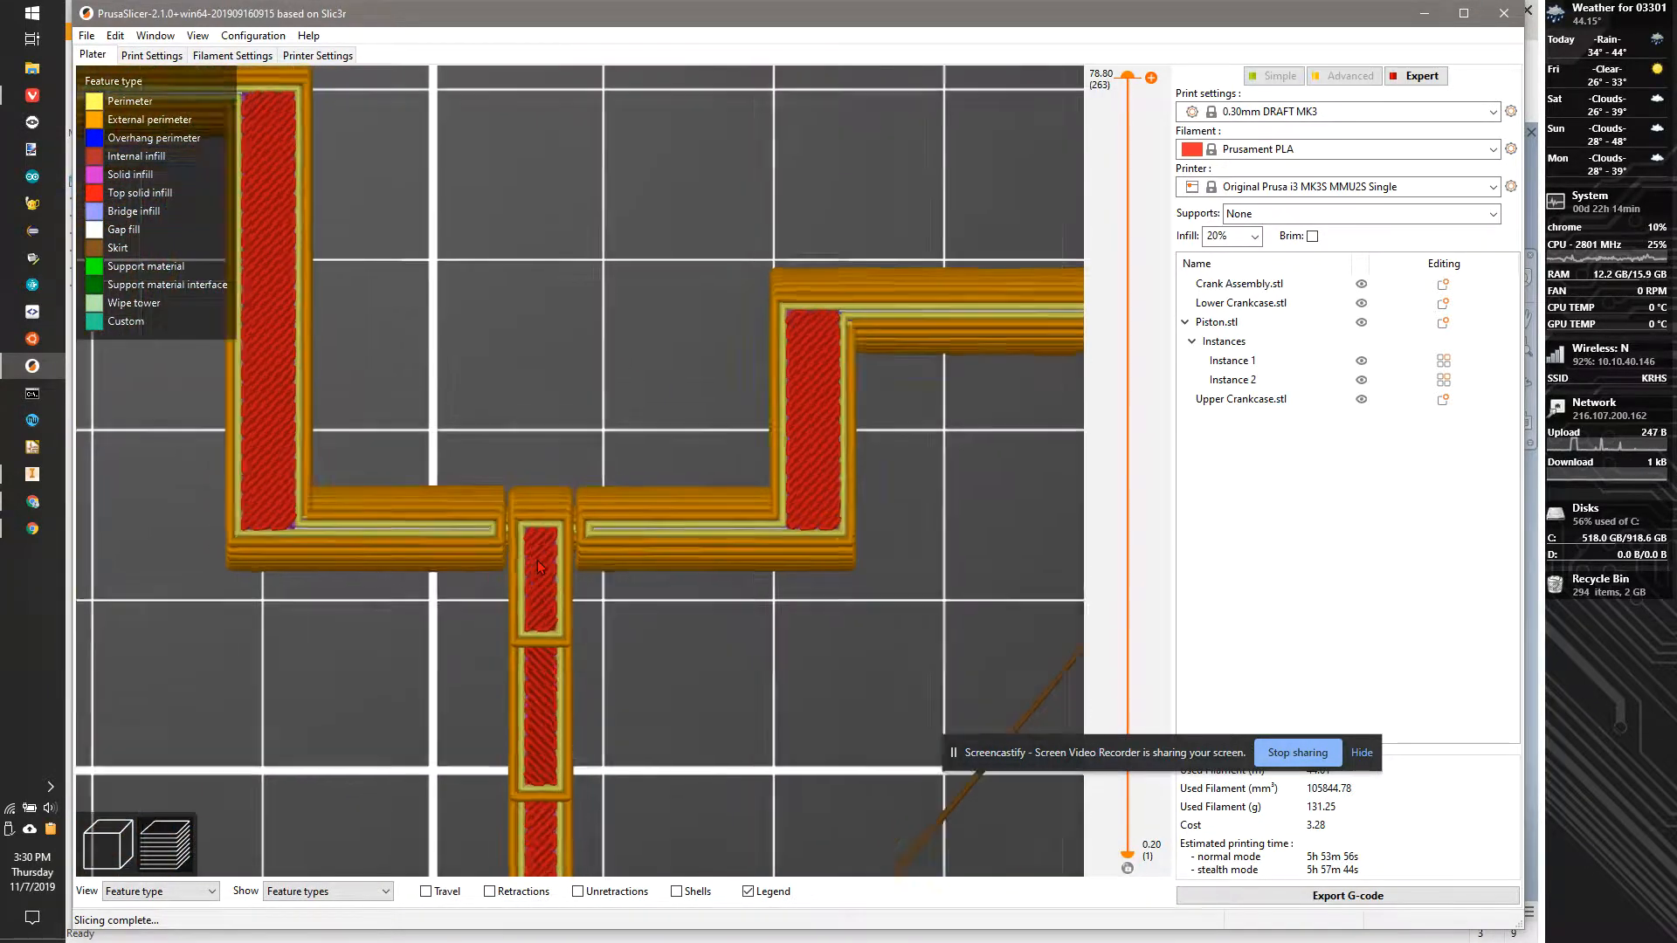
Run the layer preview down to the 2.60 mm layer to examine the joint between the connecting rod and crank pin
{"action": "middle_click_drag", "start_coordinate": [535, 473], "coordinate": [649, 259]}
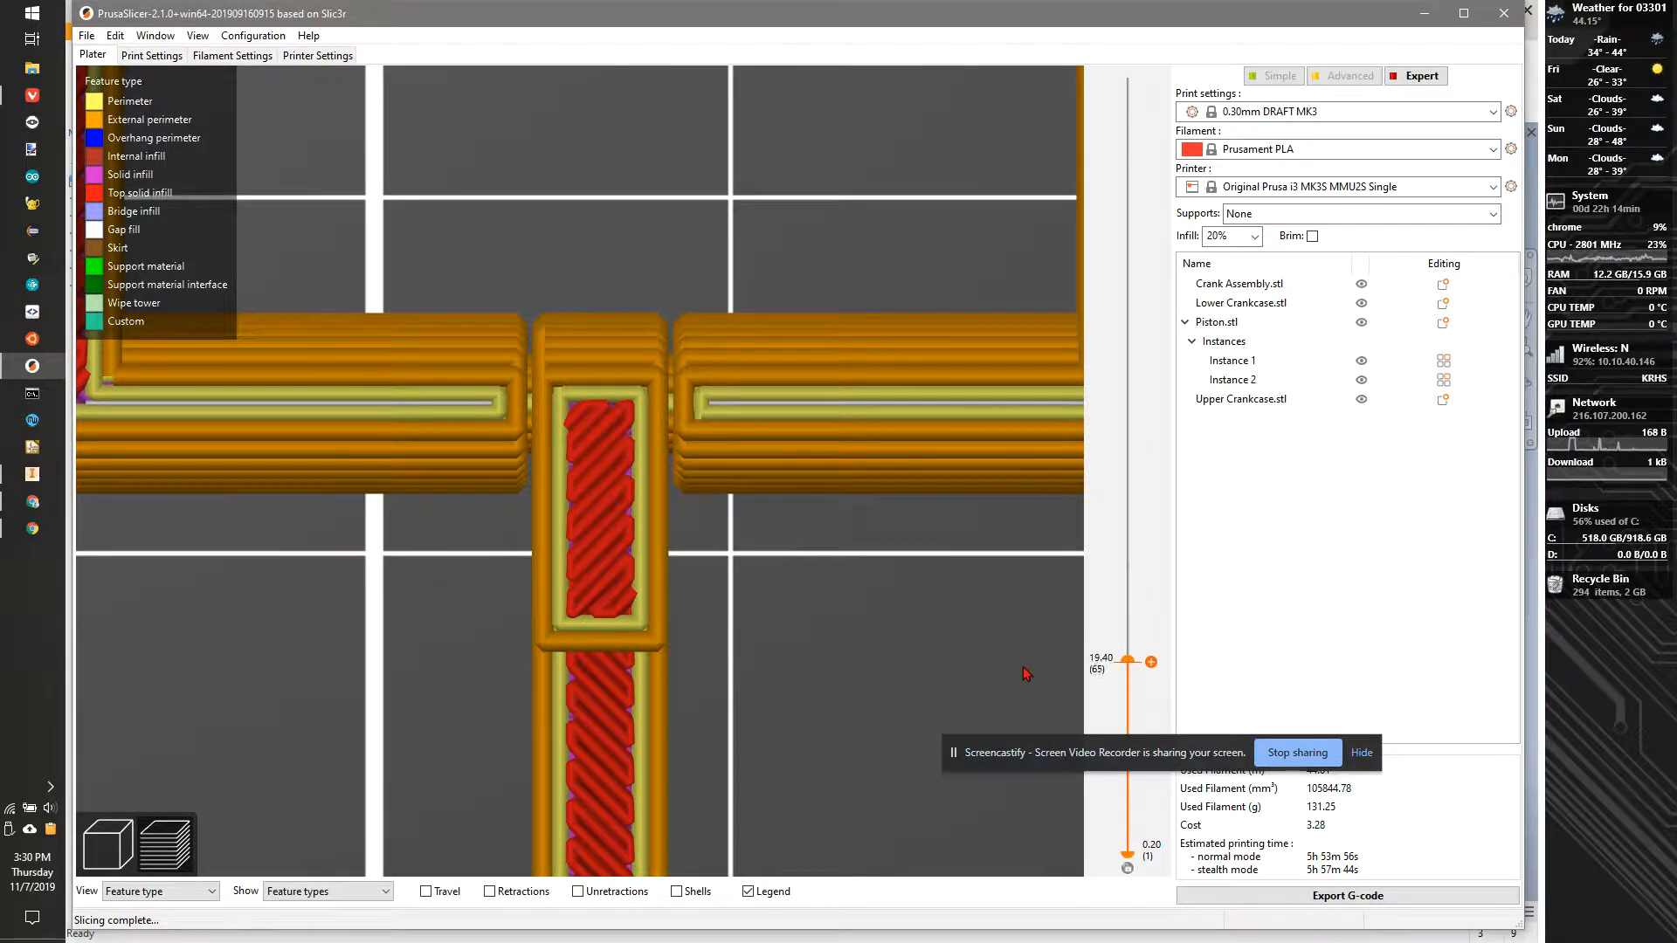
{"action": "key", "text": "Down"}
{"action": "key", "text": "Down"}
{"action": "key", "text": "Down"}
{"action": "key", "text": "Down"}
{"action": "key", "text": "Down"}
{"action": "key", "text": "Down"}
{"action": "key", "text": "Down"}
{"action": "key", "text": "Down"}
{"action": "key", "text": "Down"}
{"action": "key", "text": "Down"}
{"action": "key", "text": "Down"}
{"action": "key", "text": "Down"}
{"action": "key", "text": "Down"}
{"action": "key", "text": "Down"}
{"action": "key", "text": "Down"}
{"action": "key", "text": "Down"}
{"action": "key", "text": "Down"}
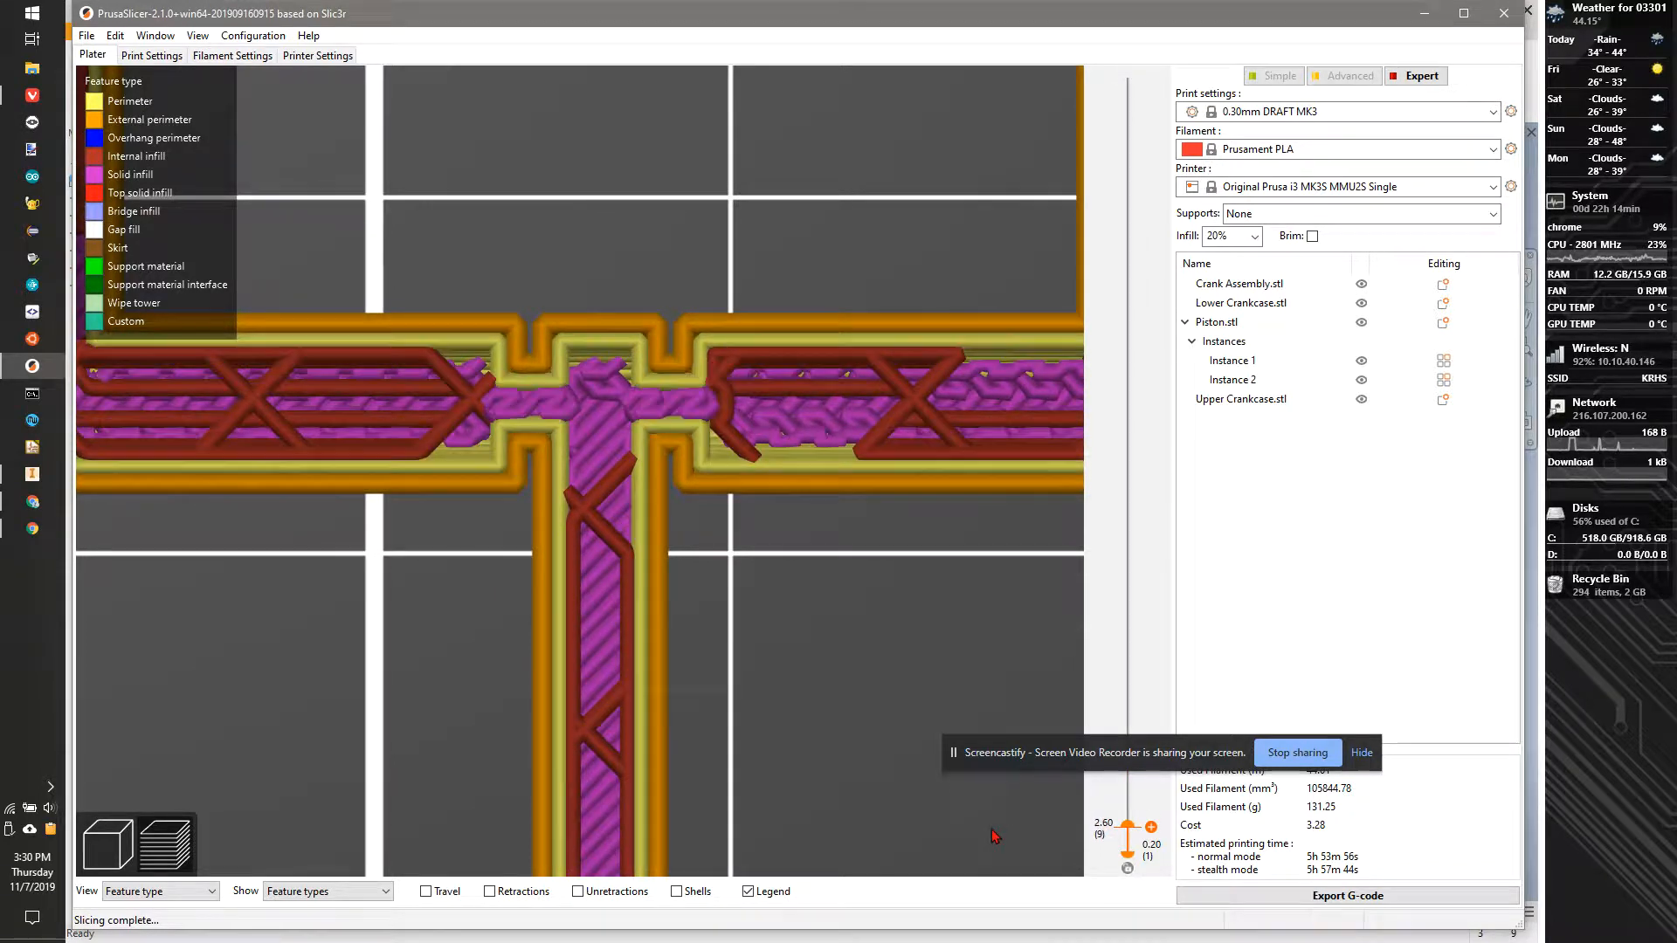
Step back and forth between the 2.60 mm and 3.50 mm layers to compare the toolpaths through the thin crank pin section
{"action": "key", "text": "Up"}
{"action": "key", "text": "Up"}
{"action": "key", "text": "Up"}
{"action": "key", "text": "Up"}
{"action": "key", "text": "Up"}
{"action": "key", "text": "Up"}
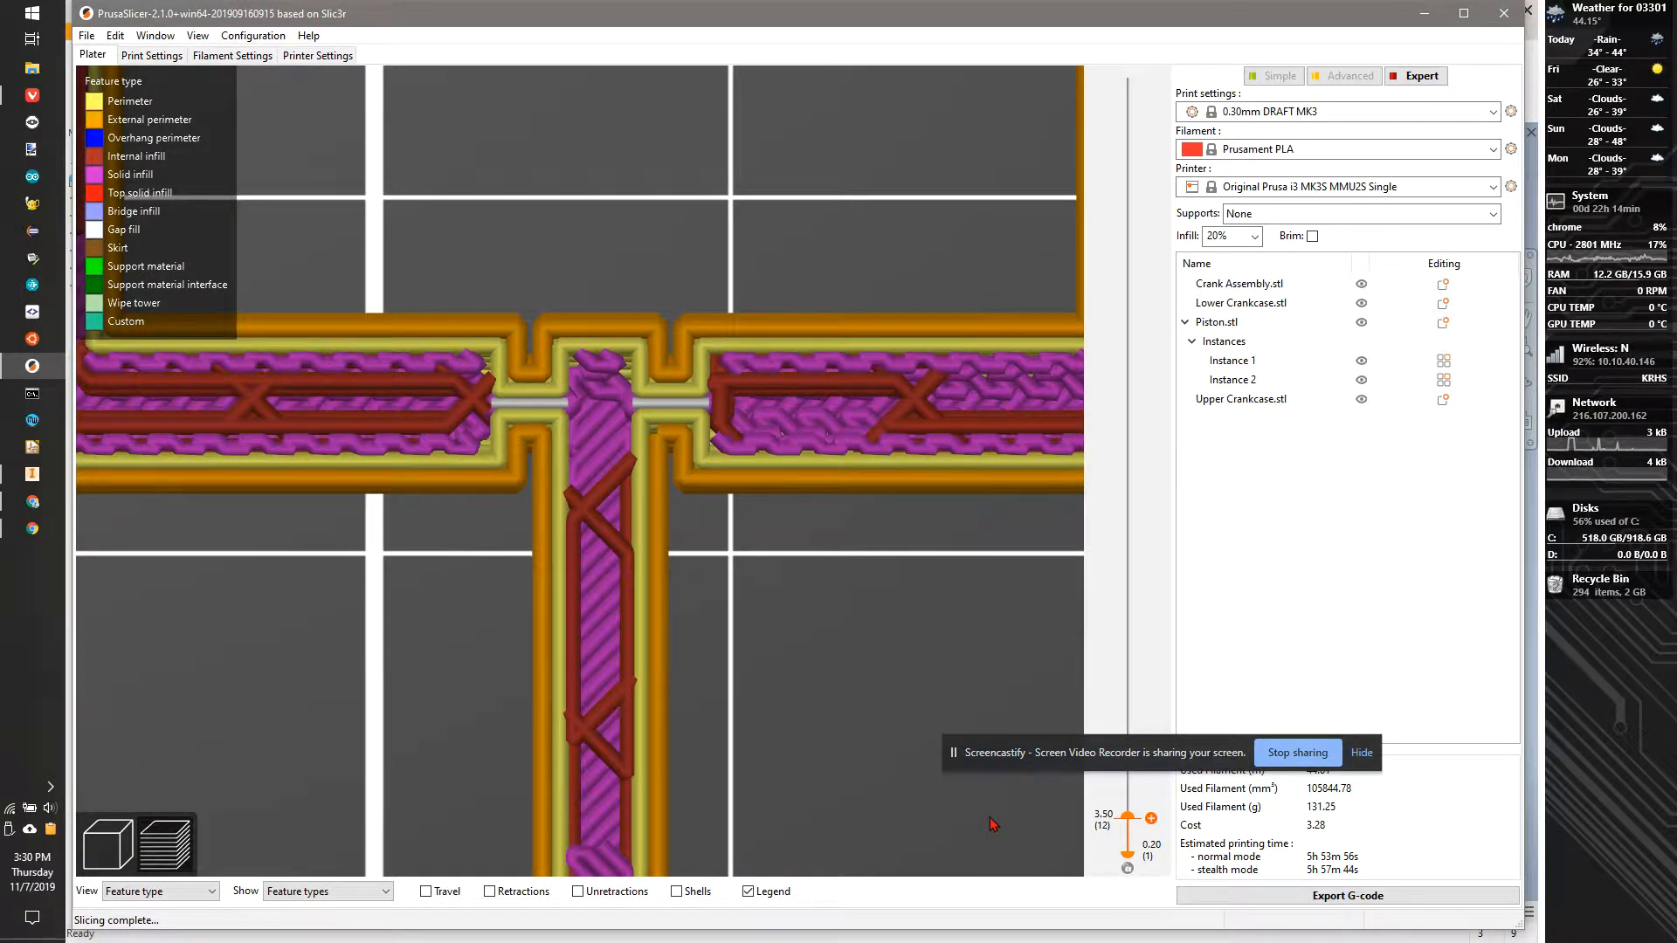
{"action": "key", "text": "Down"}
{"action": "key", "text": "Down"}
{"action": "key", "text": "Up"}
{"action": "key", "text": "Up"}
{"action": "key", "text": "Down"}
{"action": "key", "text": "Down"}
{"action": "key", "text": "Up"}
{"action": "key", "text": "Up"}
{"action": "key", "text": "Down"}
{"action": "key", "text": "Down"}
{"action": "key", "text": "Down"}
{"action": "key", "text": "Down"}
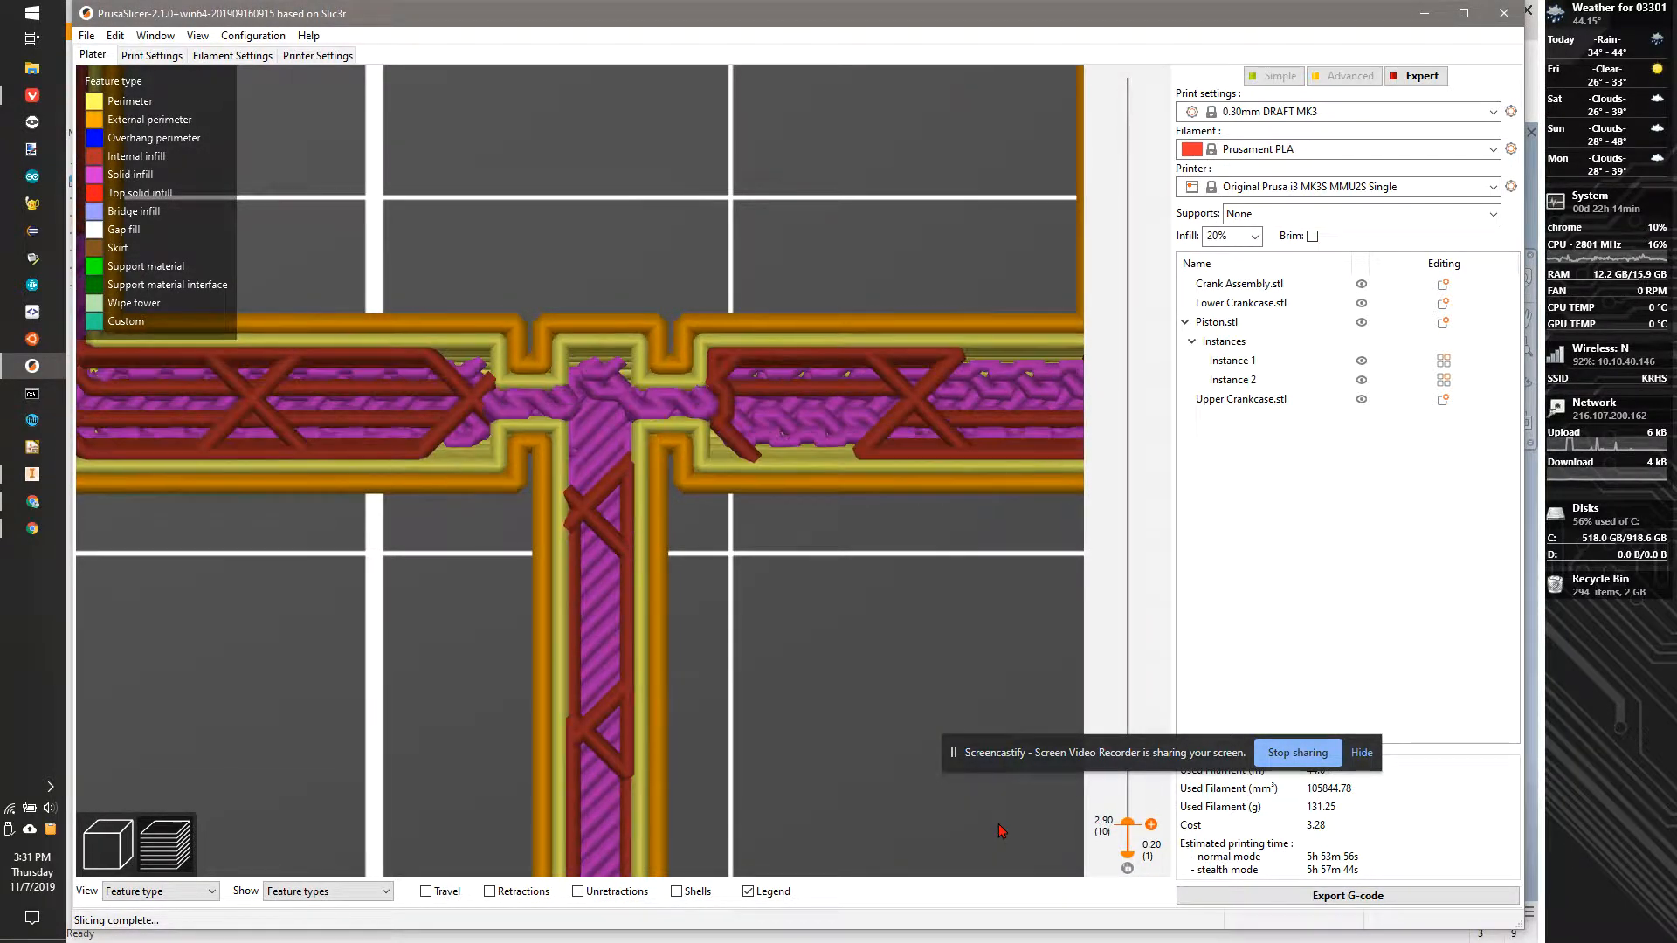
{"action": "key", "text": "Down"}
{"action": "key", "text": "Down"}
{"action": "key", "text": "Up"}
{"action": "key", "text": "Up"}
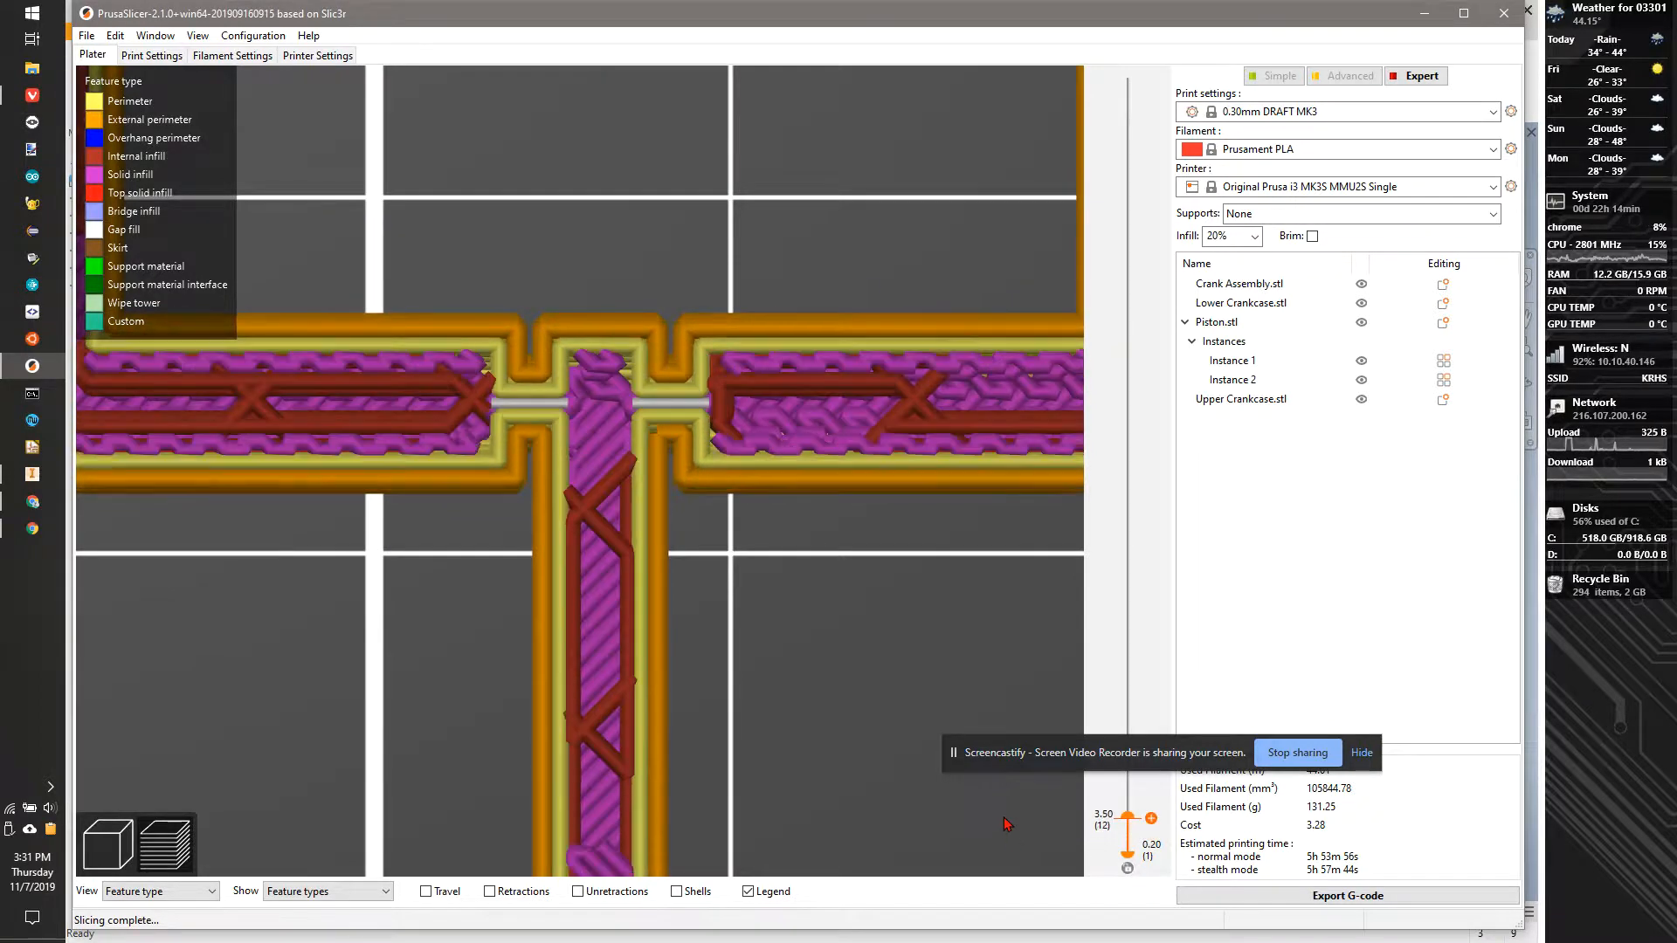
{"action": "key", "text": "Up"}
{"action": "key", "text": "Up"}
{"action": "left_click_drag", "start_coordinate": [1007, 834], "coordinate": [1004, 815]}
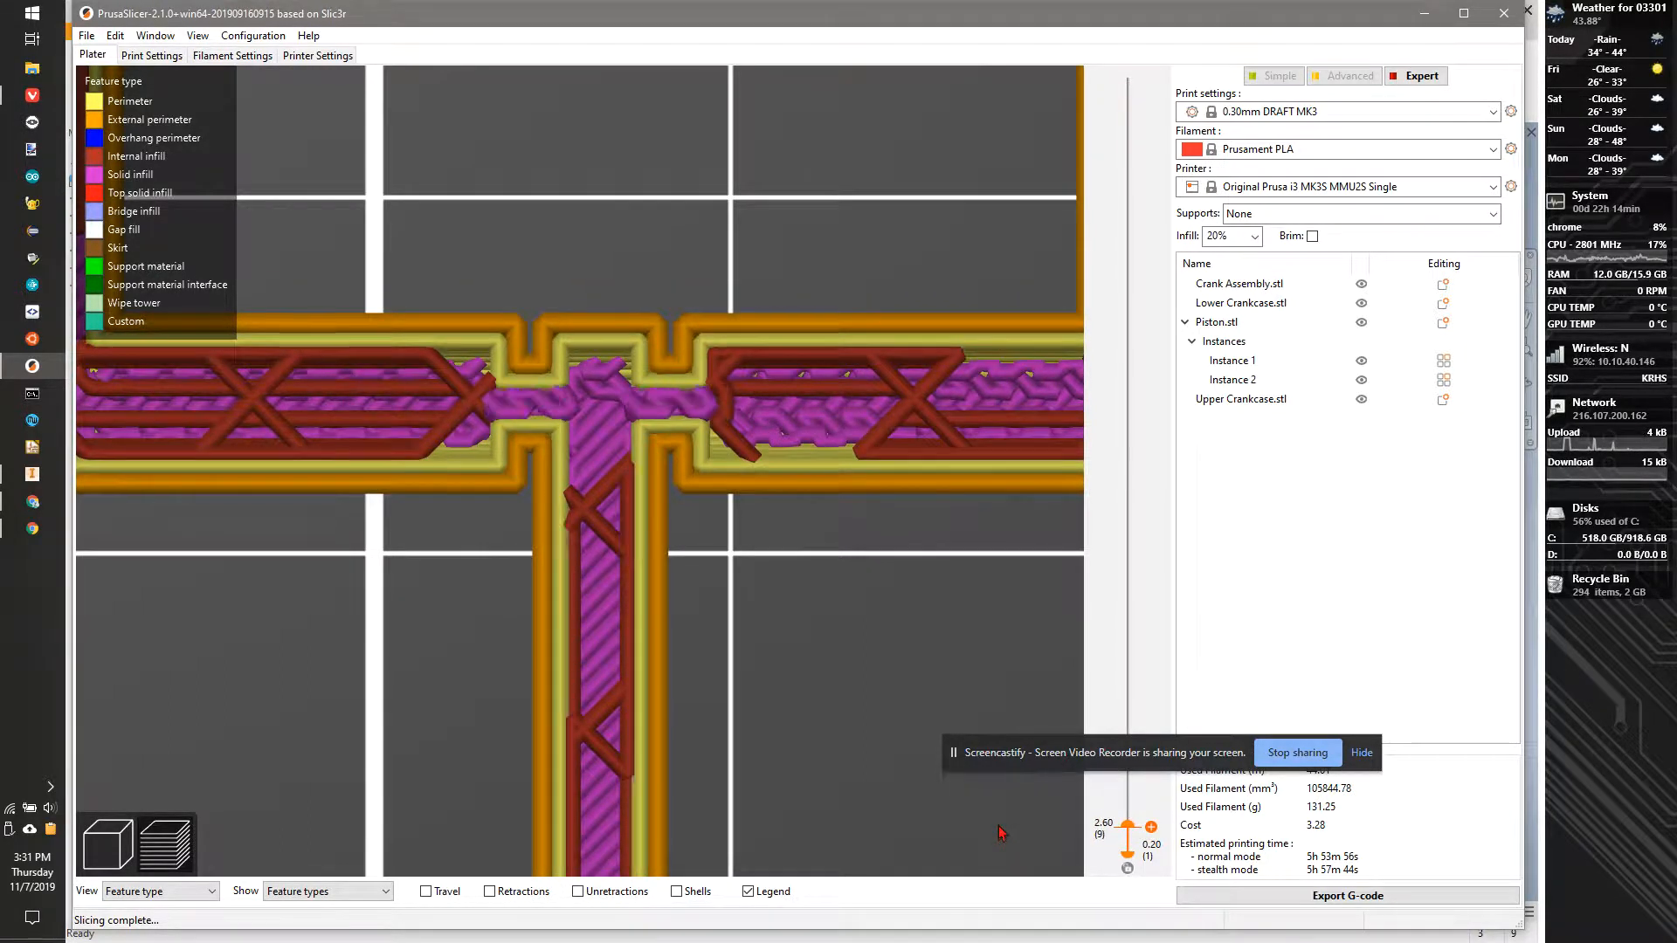
Examine the rod joint from an oblique angle at the 3.80 mm layer, and raise the preview to the 5.30 mm layer
{"action": "mouse_move", "coordinate": [999, 818]}
{"action": "left_mouse_down"}
{"action": "mouse_move", "coordinate": [1004, 841]}
{"action": "mouse_move", "coordinate": [993, 819]}
{"action": "left_mouse_up"}
{"action": "left_click_drag", "start_coordinate": [788, 713], "coordinate": [774, 674]}
{"action": "scroll", "coordinate": [645, 600], "scroll_direction": "up", "scroll_amount": 2}
{"action": "scroll", "coordinate": [640, 597], "scroll_direction": "up", "scroll_amount": 4}
{"action": "scroll", "coordinate": [601, 566], "scroll_direction": "down", "scroll_amount": 4}
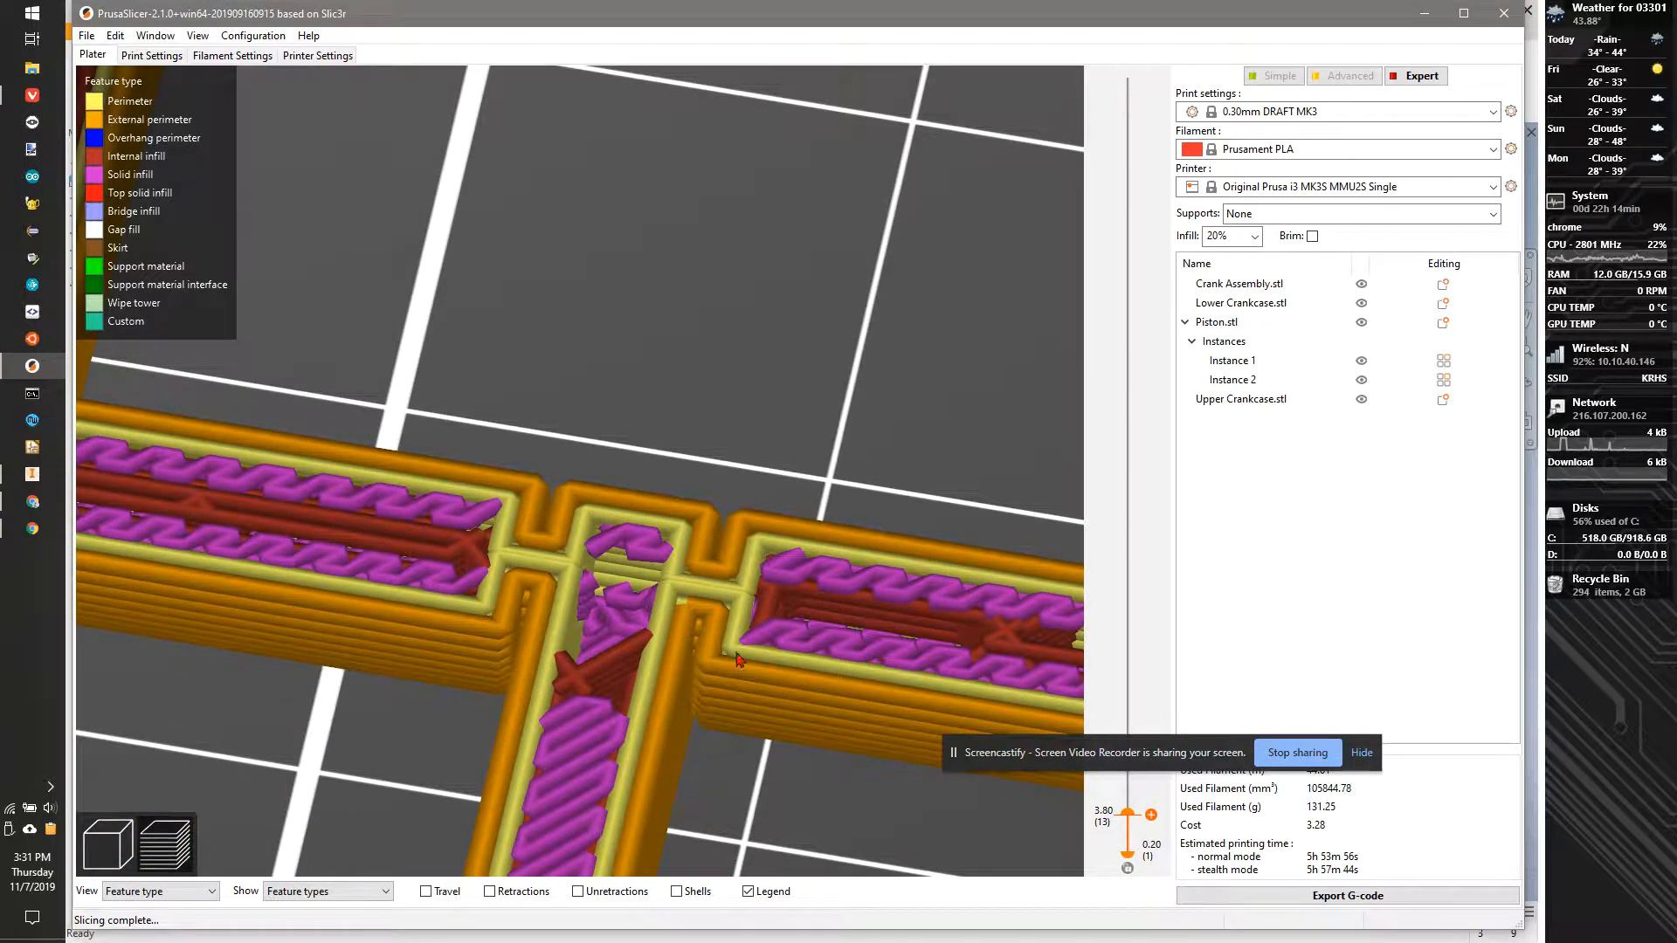
{"action": "mouse_move", "coordinate": [1127, 816]}
{"action": "left_mouse_down"}
{"action": "mouse_move", "coordinate": [1108, 847]}
{"action": "mouse_move", "coordinate": [1110, 796]}
{"action": "left_mouse_up"}
Enable Detect thin walls in the print settings and reslice the parts for the layer preview
{"action": "left_click", "coordinate": [149, 56]}
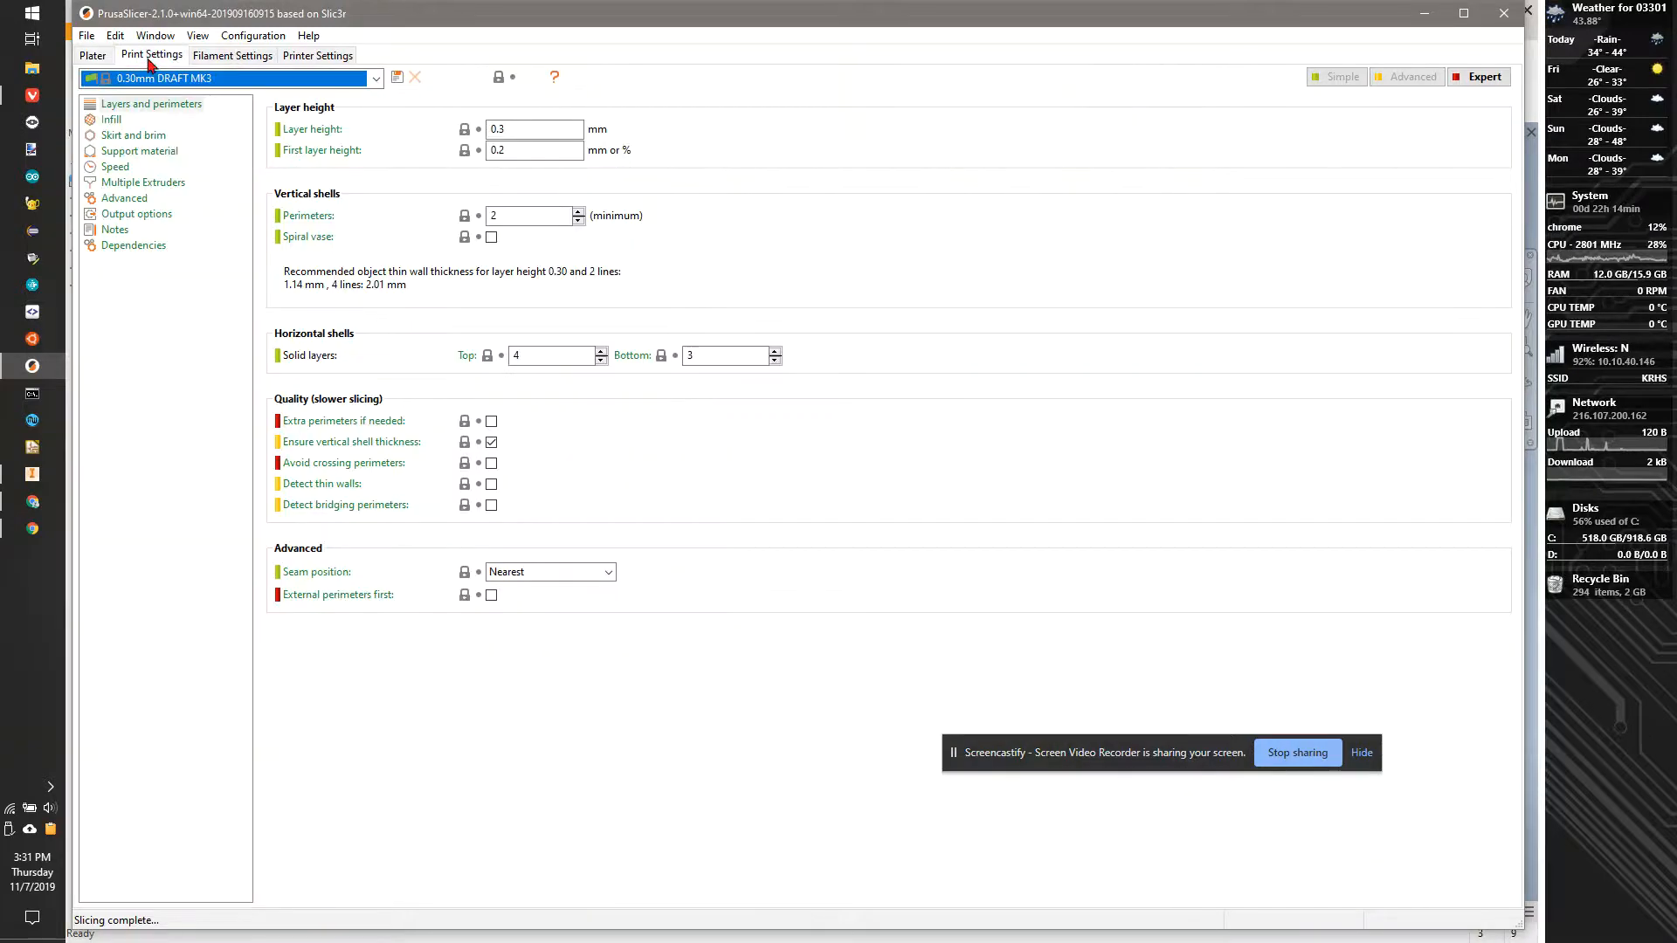
{"action": "left_click", "coordinate": [492, 484]}
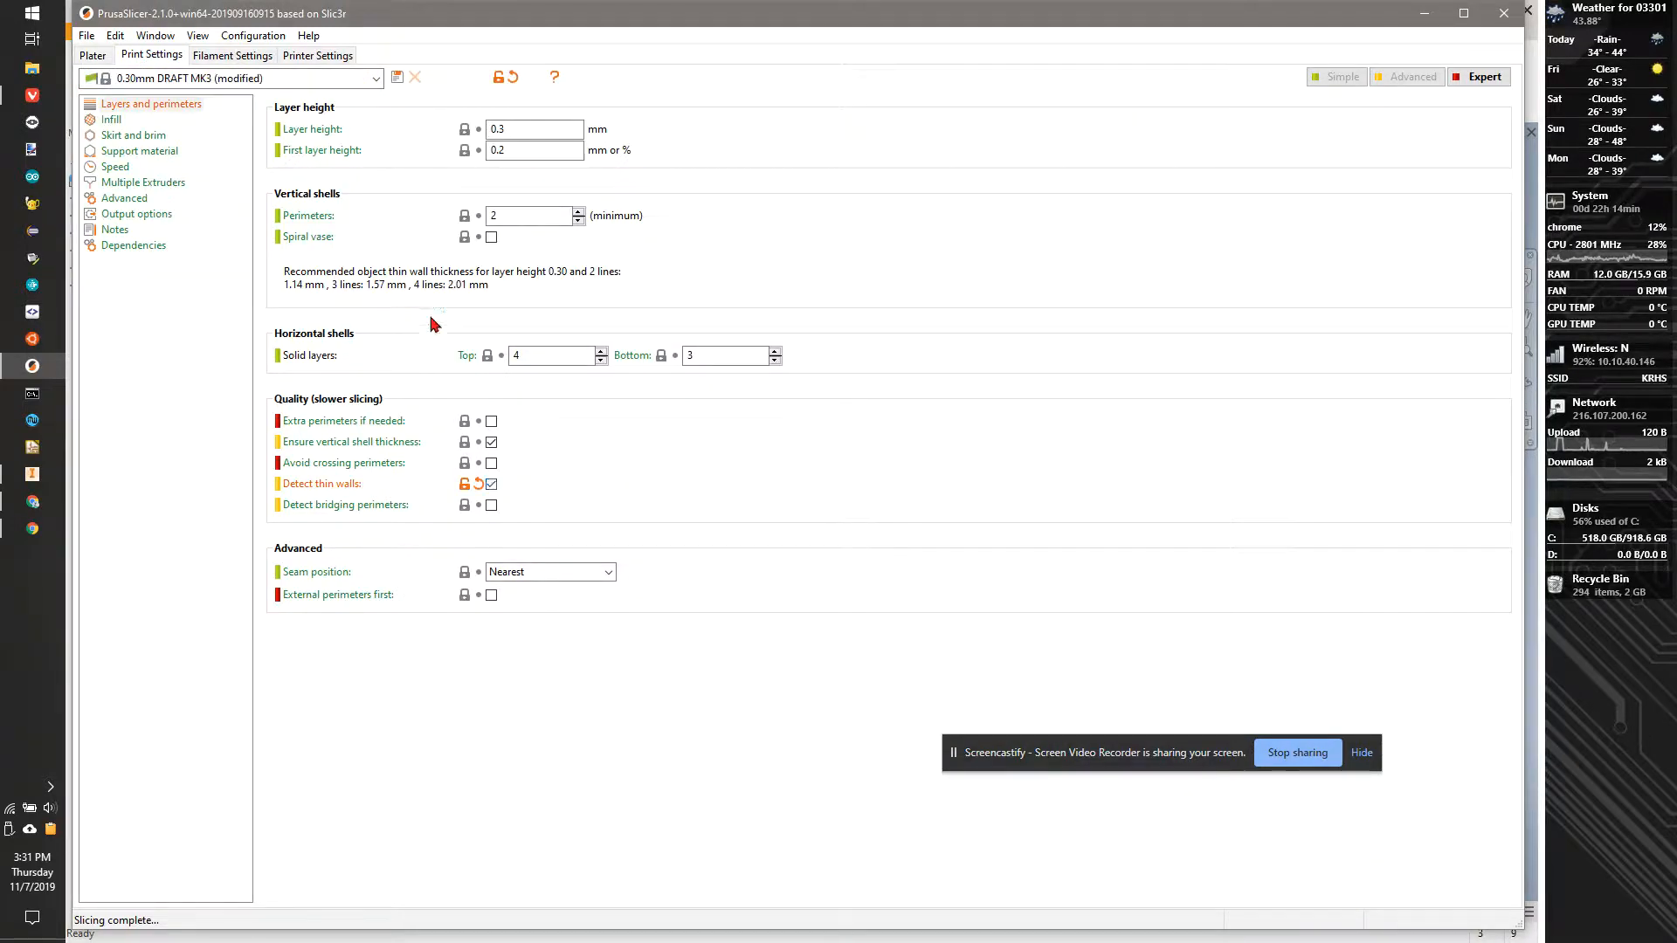
{"action": "left_click", "coordinate": [93, 55]}
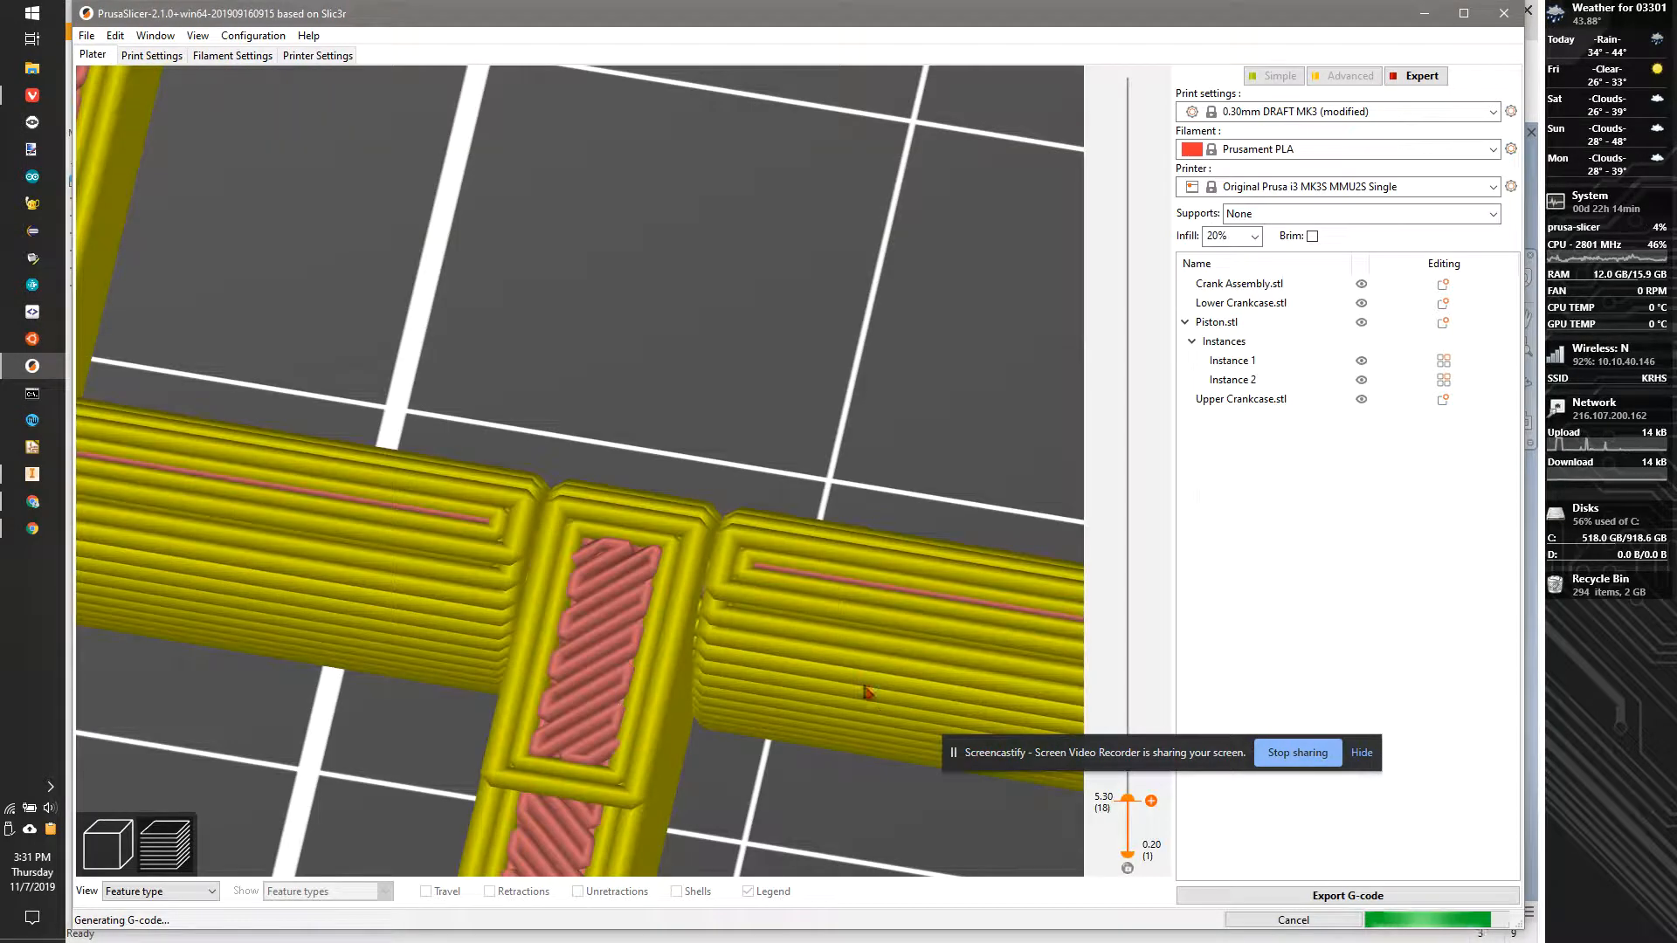
Lower the preview to the 3.50 mm layer and examine the resliced crank pin joint, both close up and with the surrounding crank
{"action": "mouse_move", "coordinate": [1130, 812]}
{"action": "left_mouse_down"}
{"action": "mouse_move", "coordinate": [1125, 849]}
{"action": "mouse_move", "coordinate": [1119, 818]}
{"action": "left_mouse_up"}
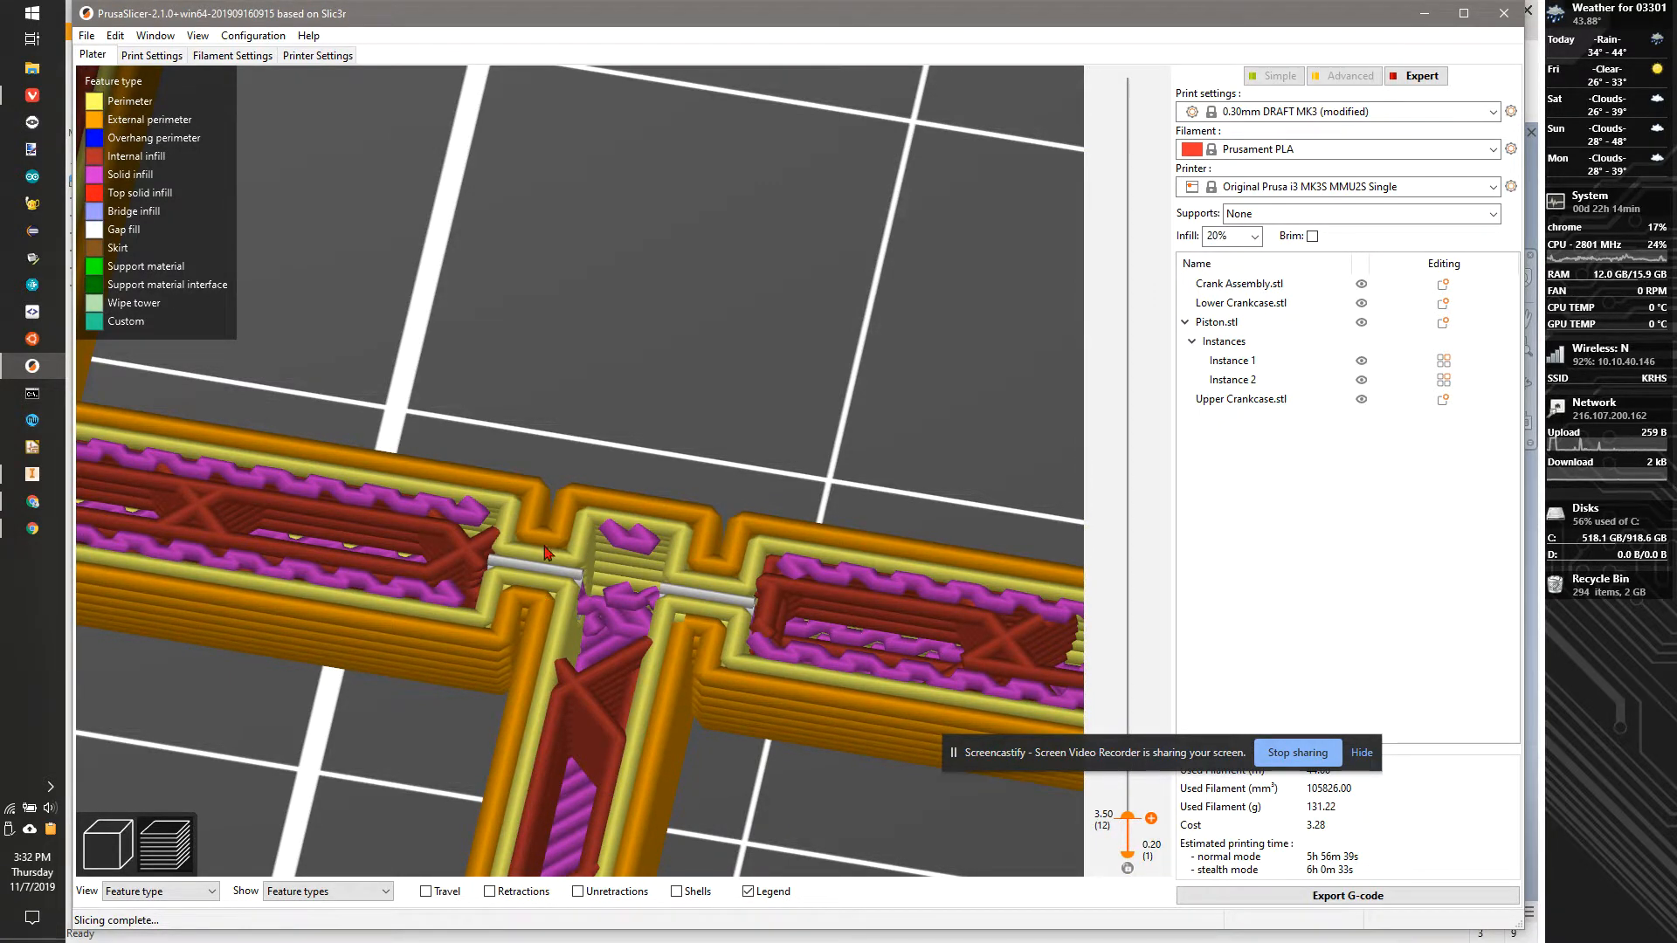
{"action": "scroll", "coordinate": [545, 553], "scroll_direction": "up", "scroll_amount": 4}
{"action": "scroll", "coordinate": [545, 553], "scroll_direction": "down", "scroll_amount": 7}
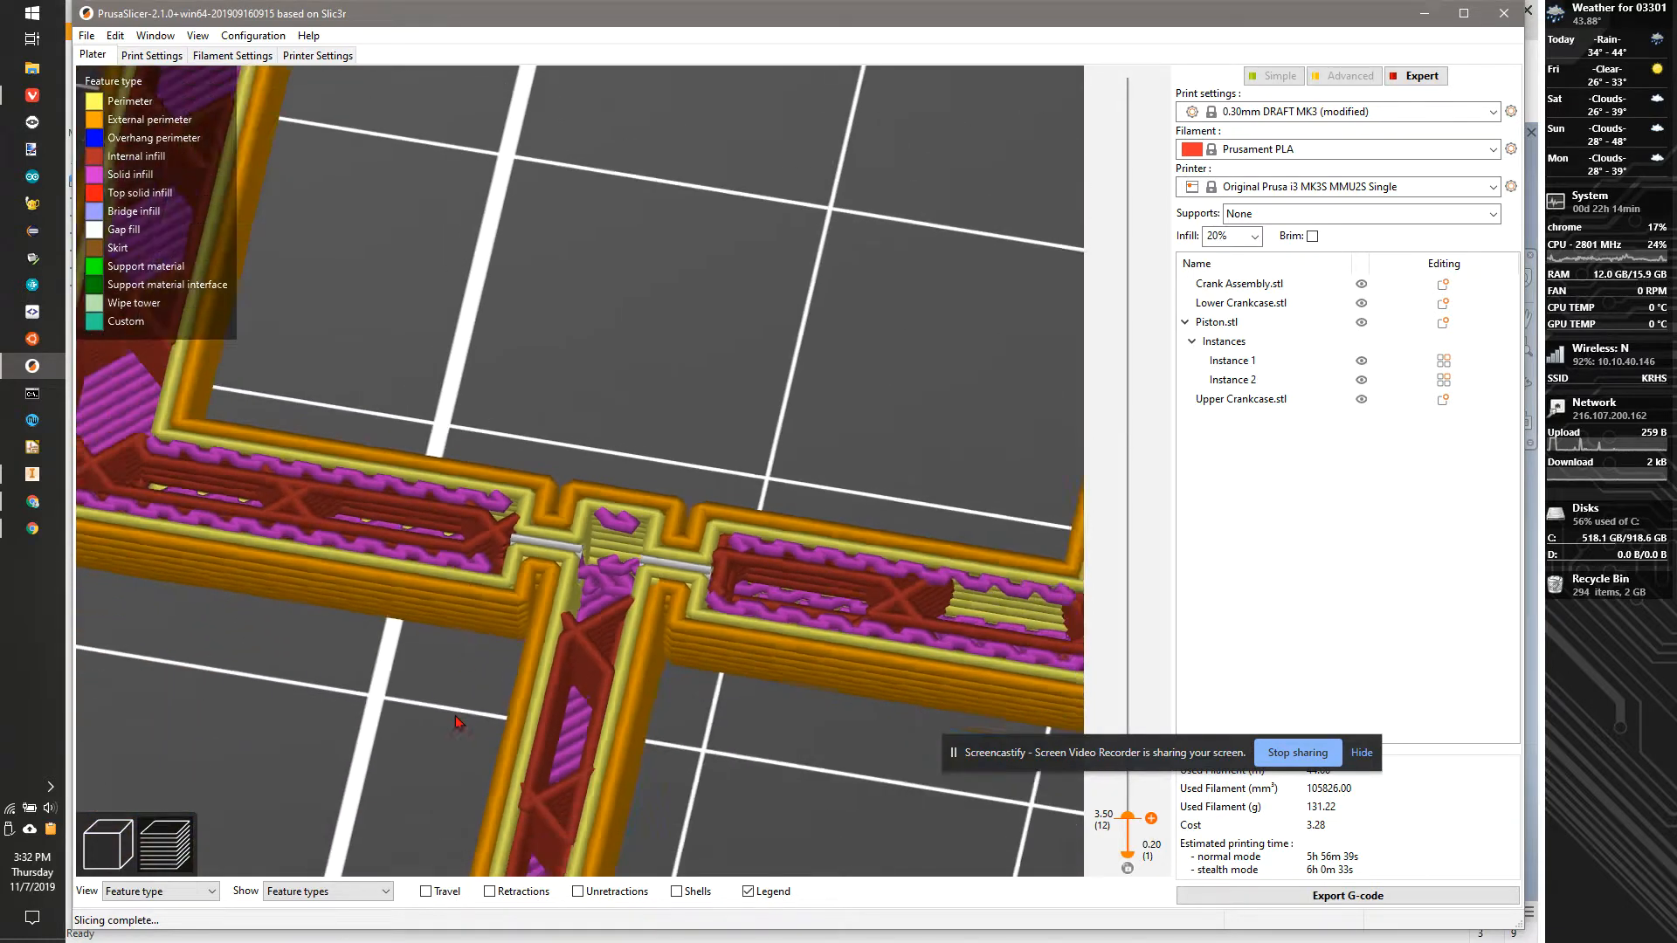
{"action": "scroll", "coordinate": [500, 512], "scroll_direction": "down", "scroll_amount": 2}
{"action": "scroll", "coordinate": [656, 594], "scroll_direction": "down", "scroll_amount": 4}
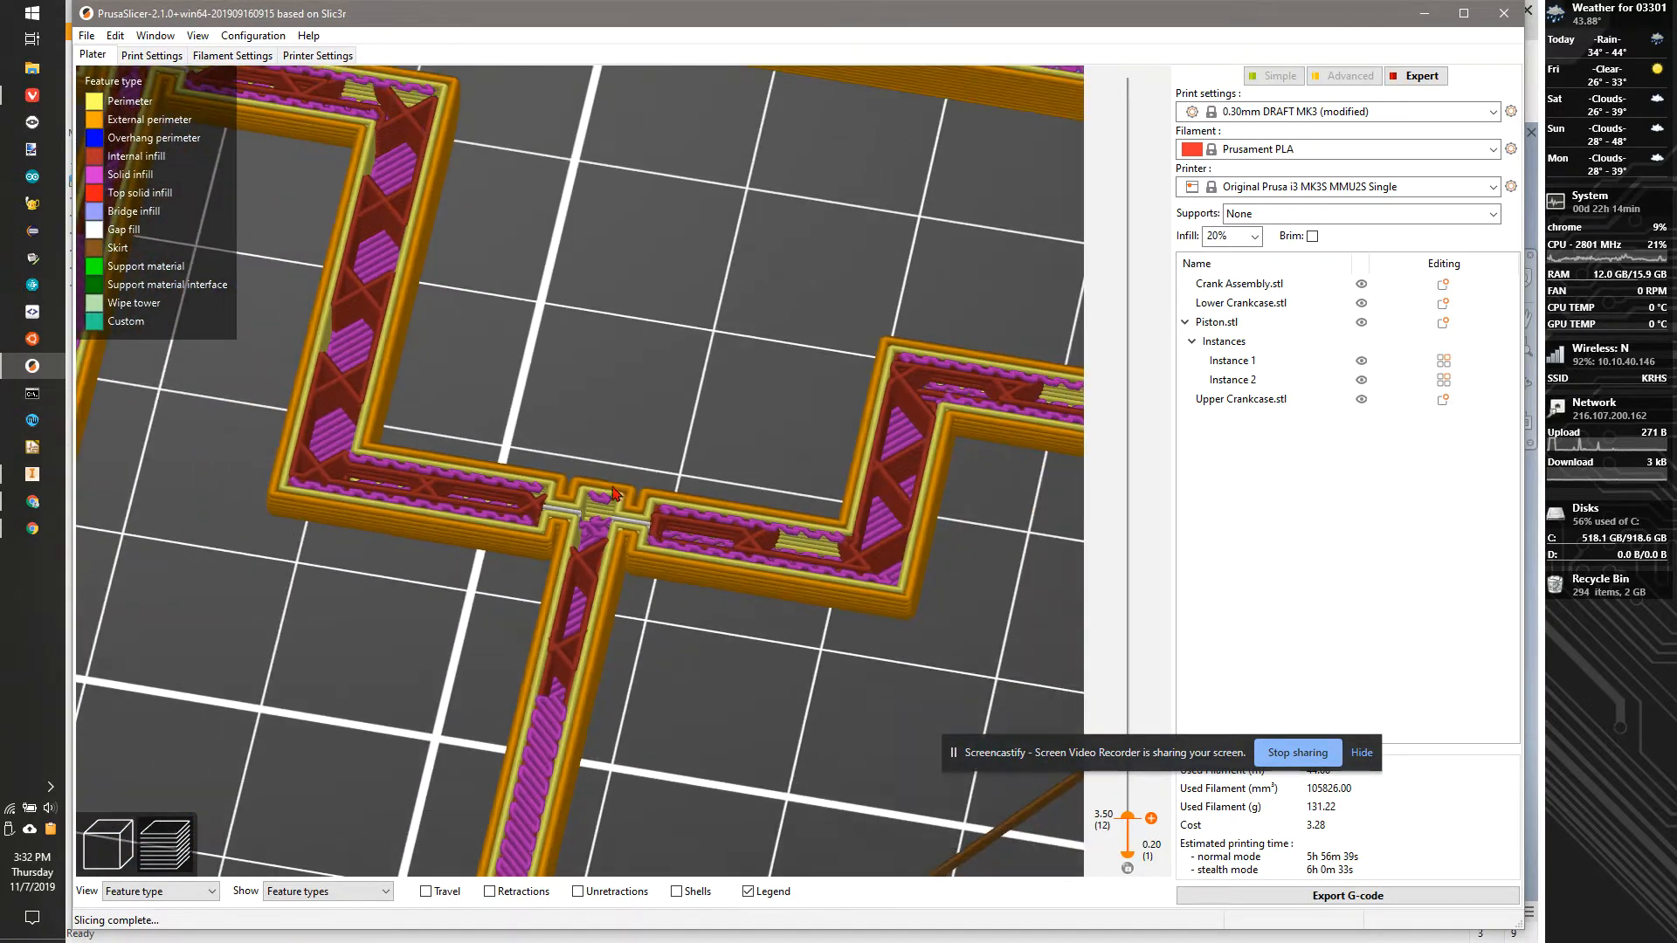